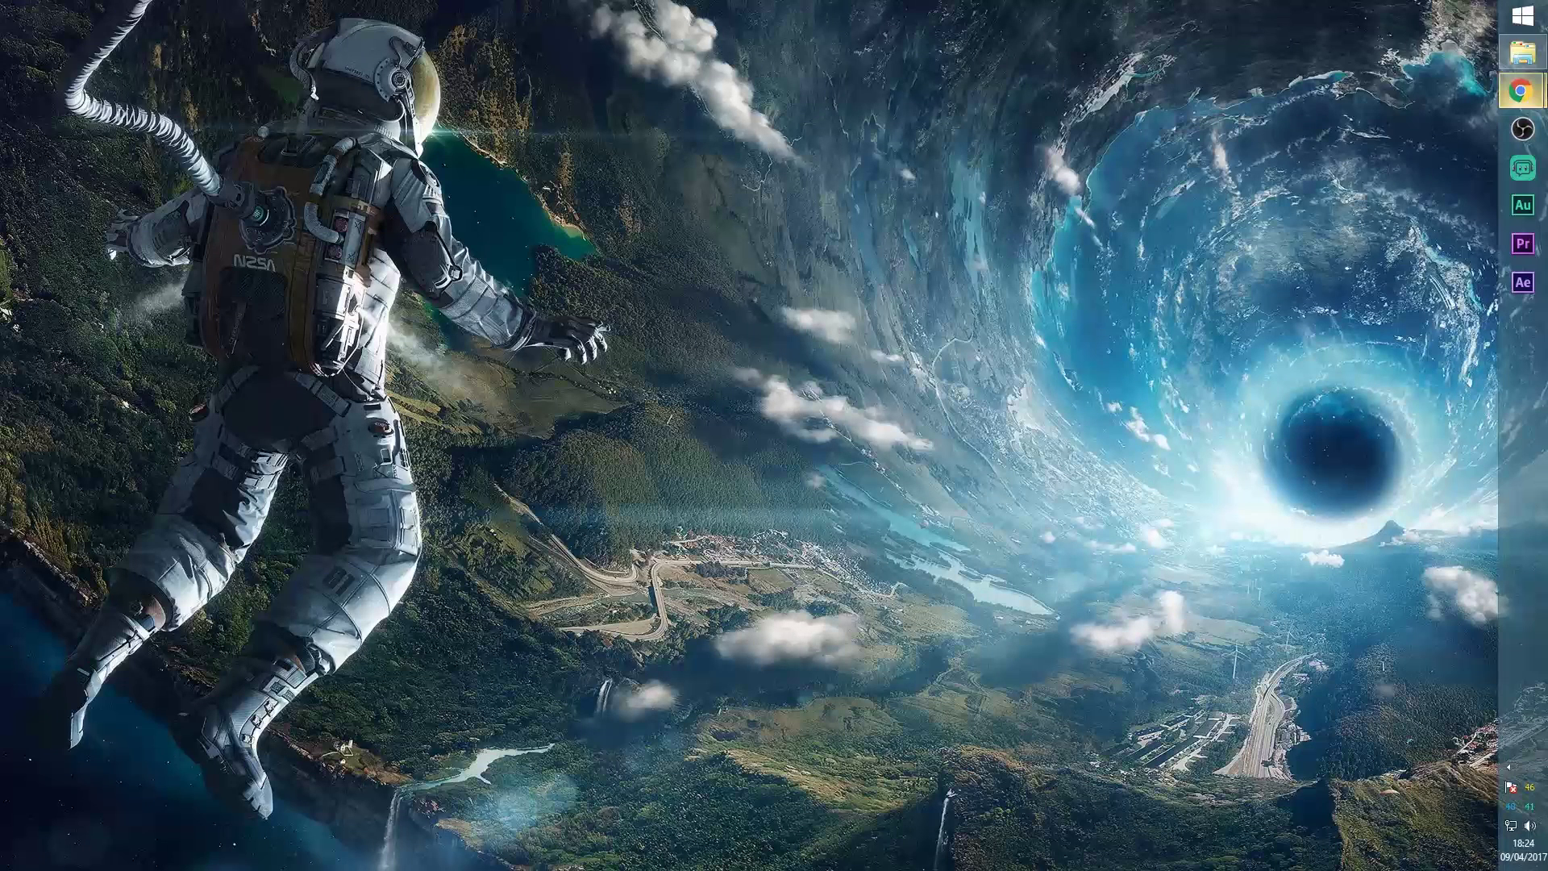
# Step: Bring Chrome back into view and load the Twitch channel page
pyautogui.moveTo(1521, 91)
pyautogui.click(1395, 85)
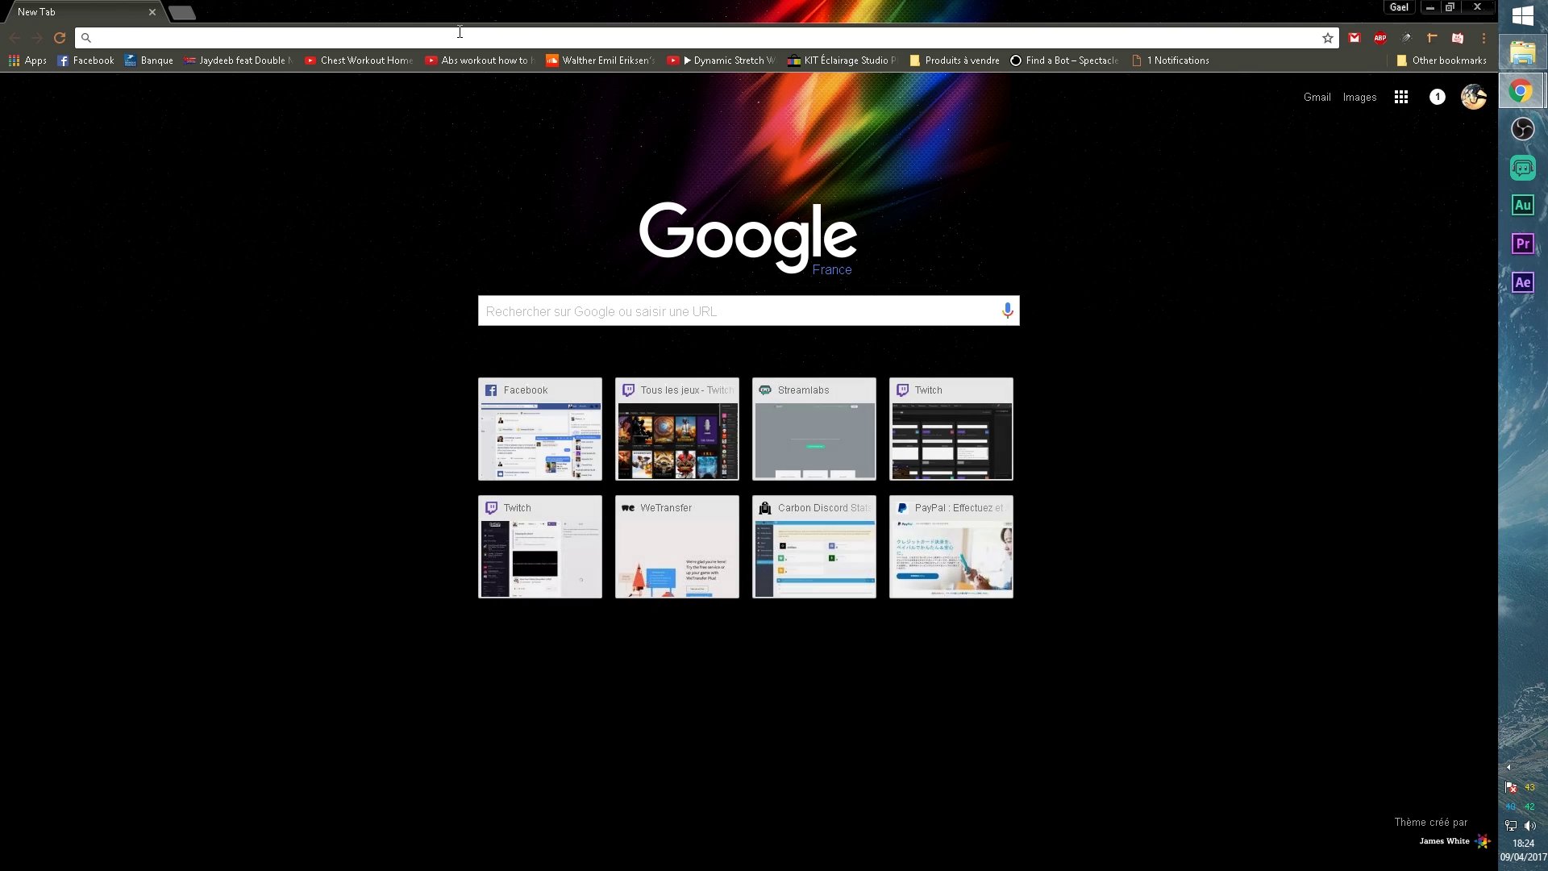
pyautogui.click(569, 597)
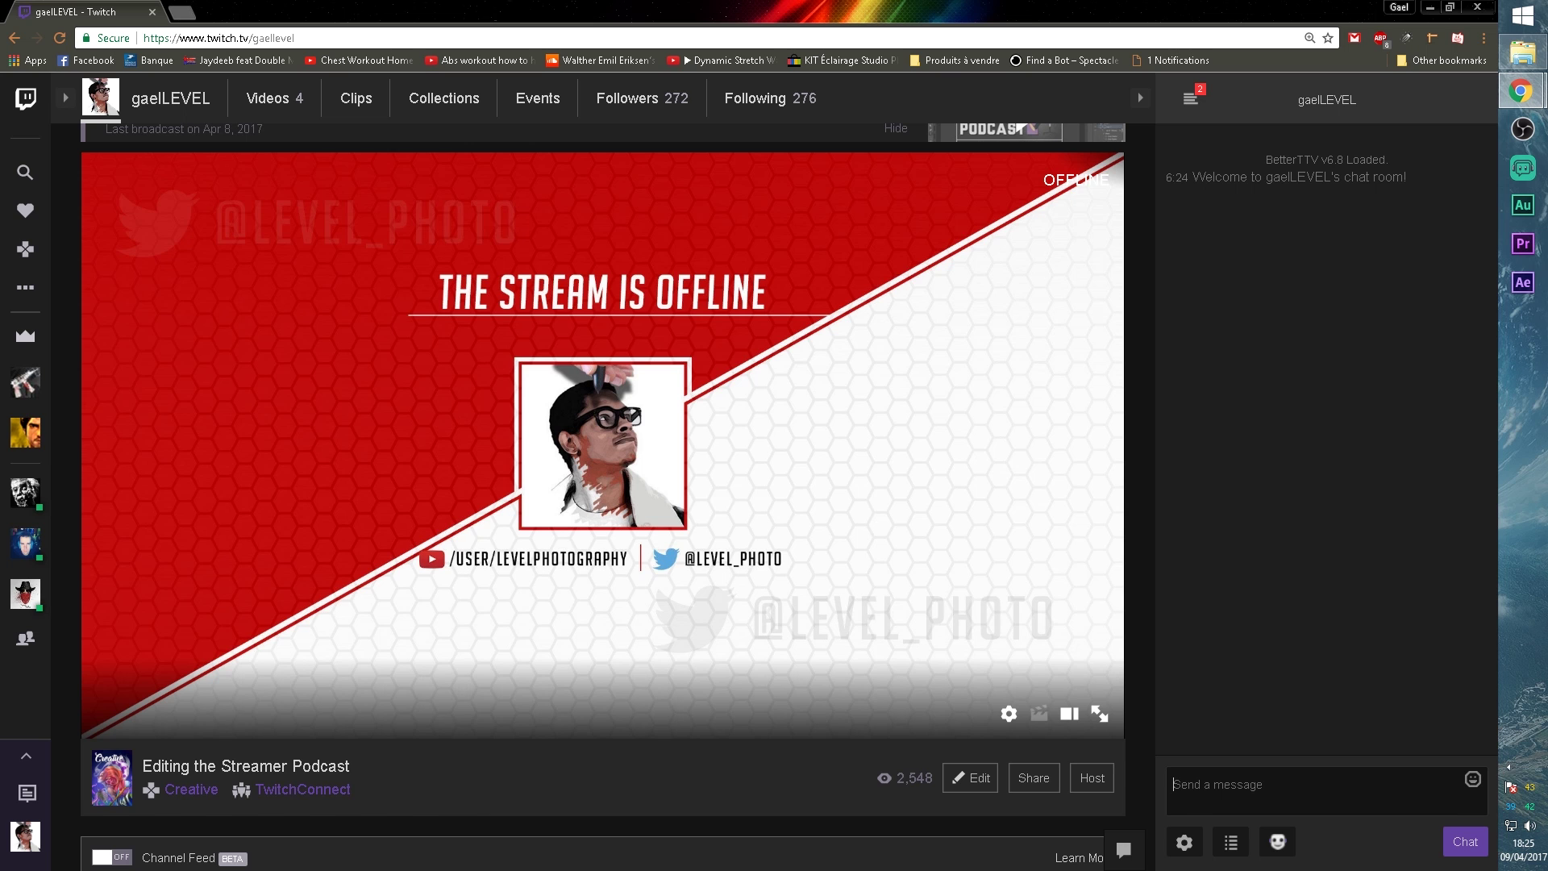
# Step: Scroll through the channel panels, then switch the header to edit mode
pyautogui.scroll(-9, 556, 587)
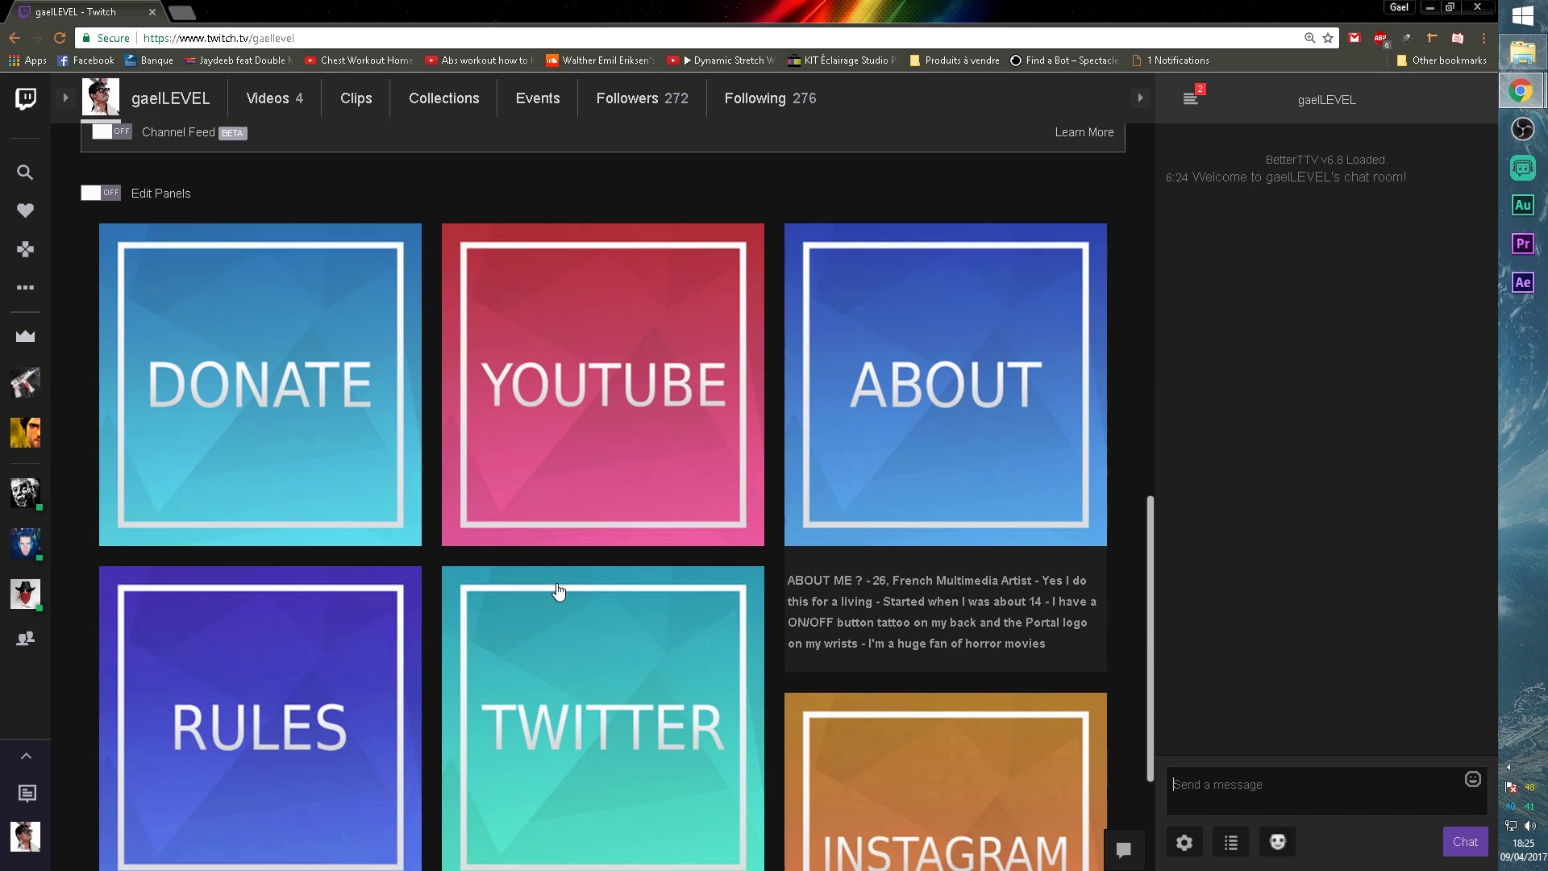
pyautogui.scroll(10, 557, 587)
pyautogui.scroll(4, 583, 461)
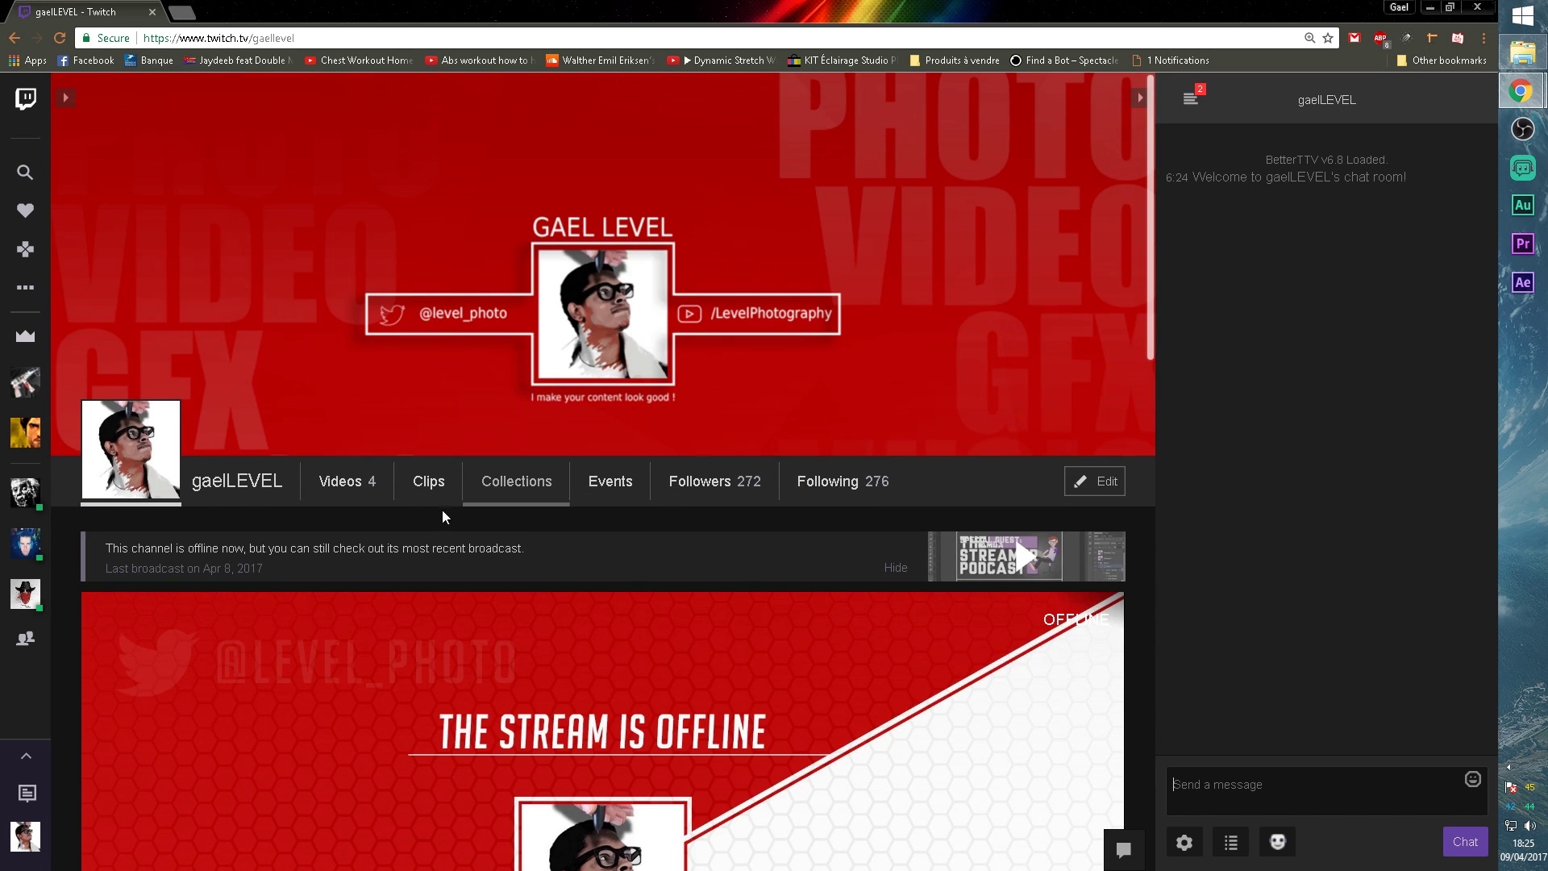
pyautogui.moveTo(155, 451)
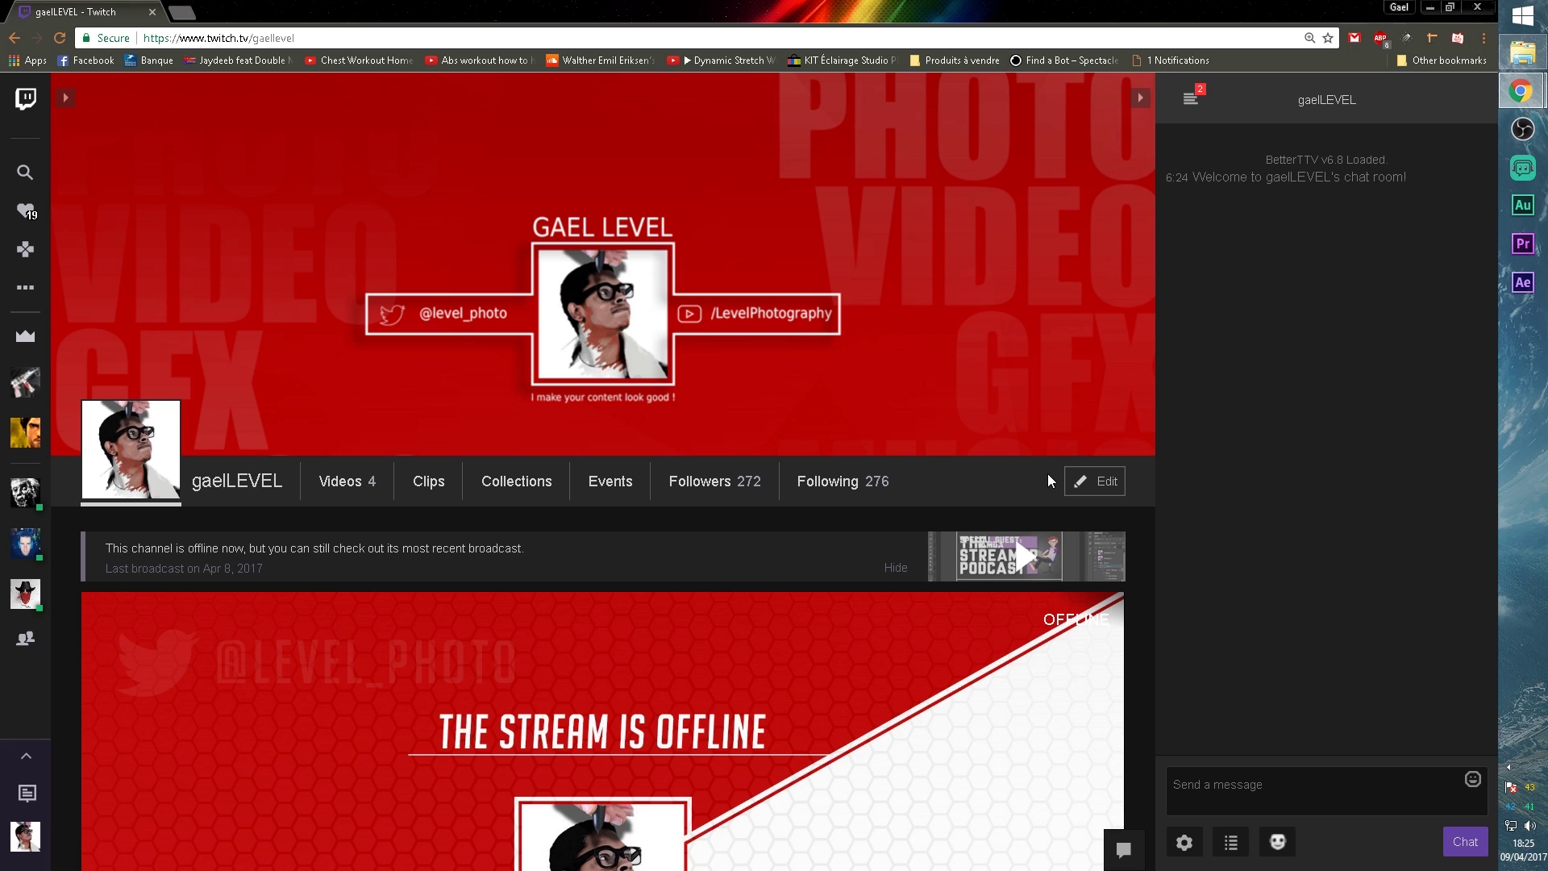
pyautogui.click(1085, 484)
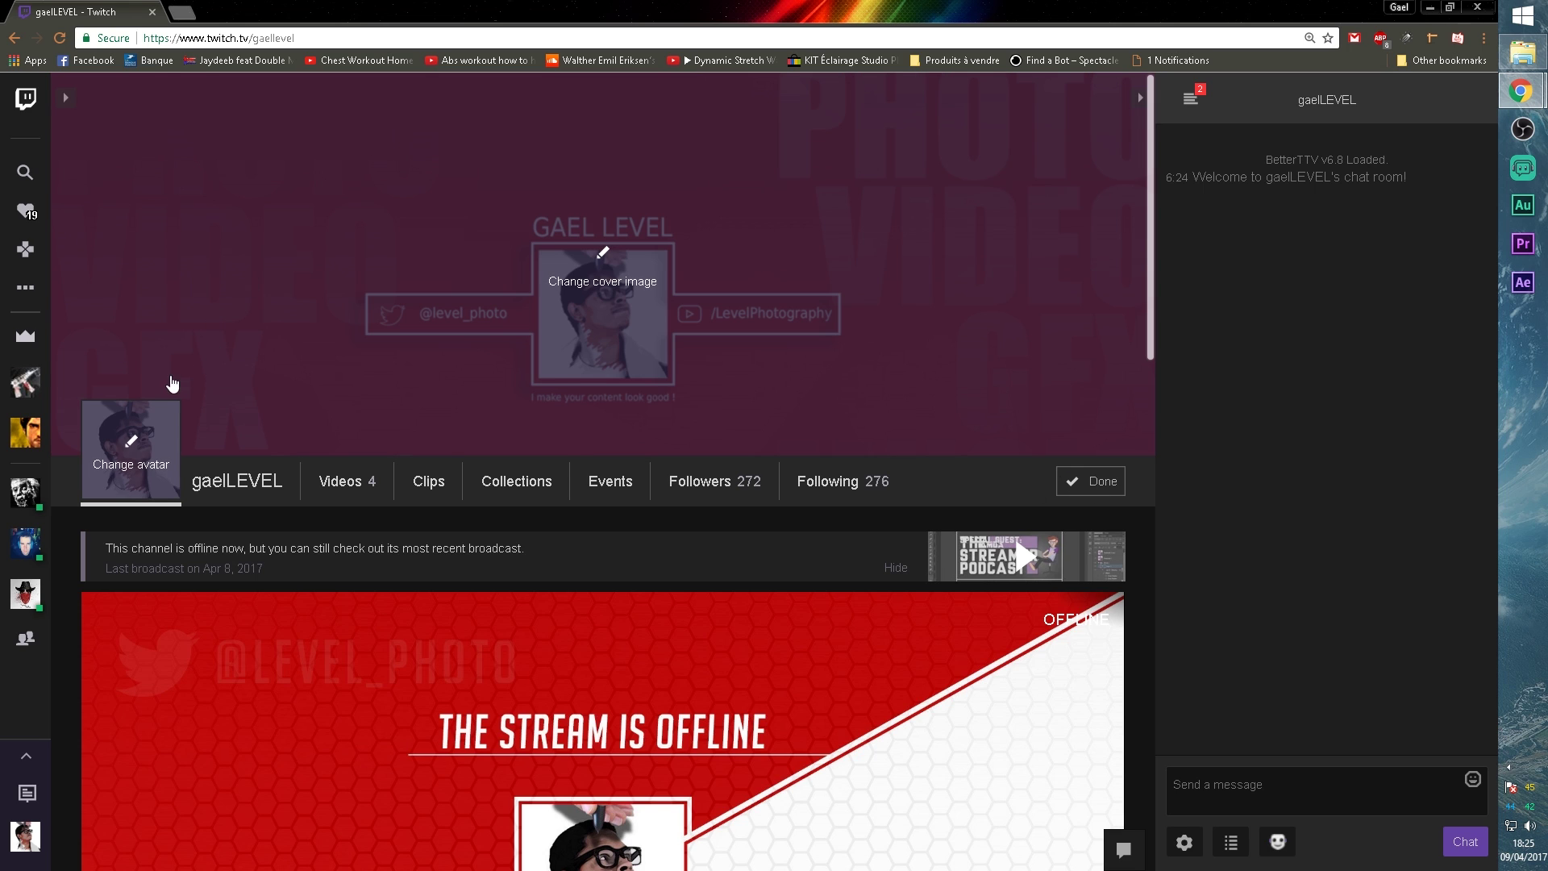
# Step: Start uploading a new avatar, then cancel the file picker and close the overlay
pyautogui.click(133, 465)
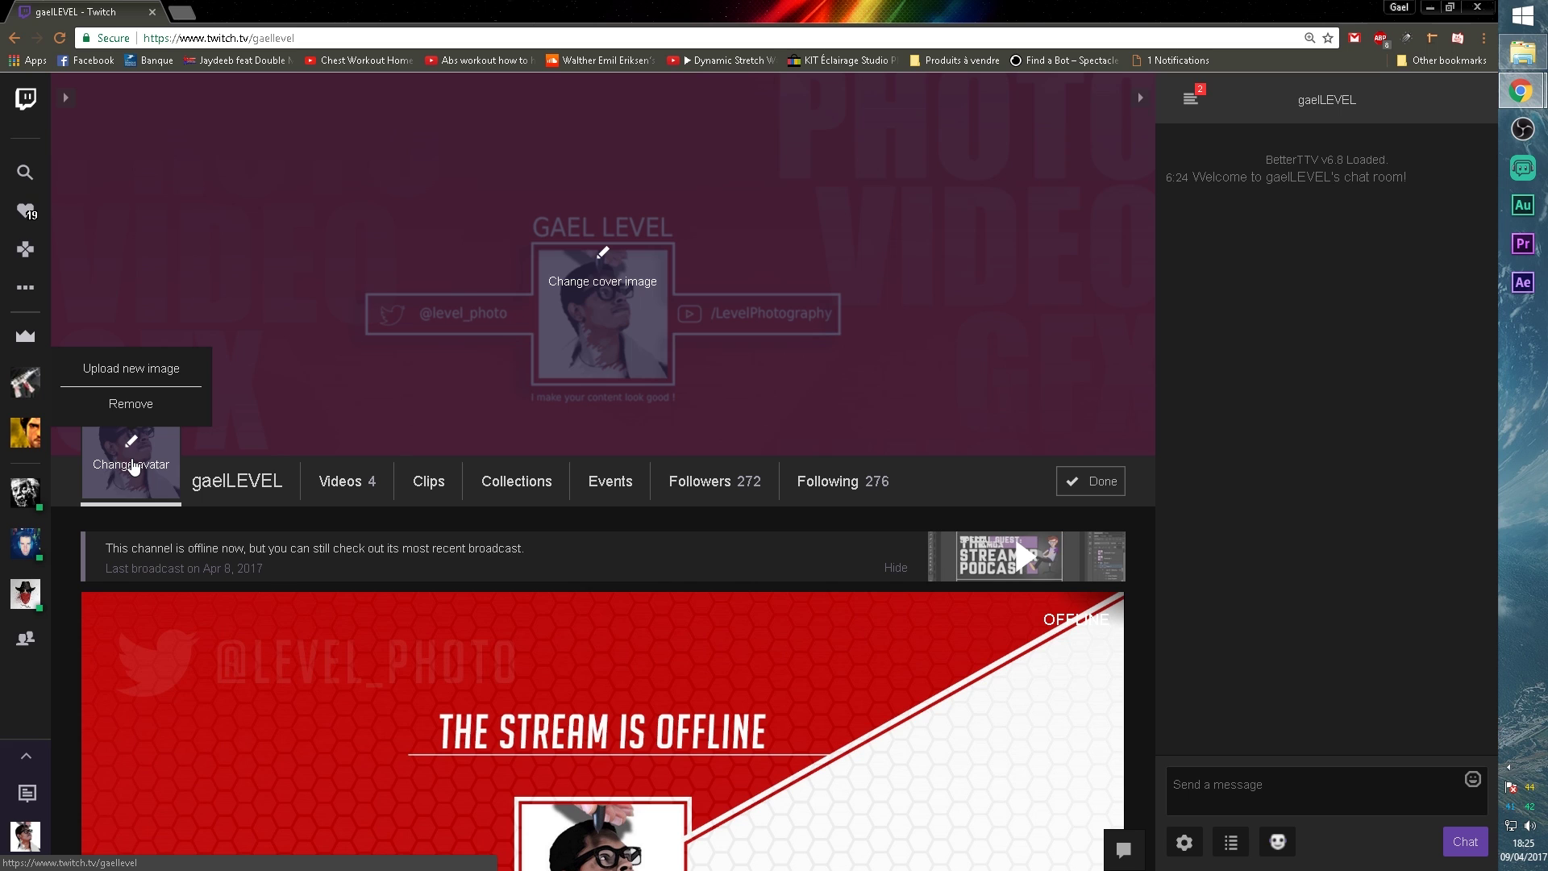
pyautogui.click(133, 368)
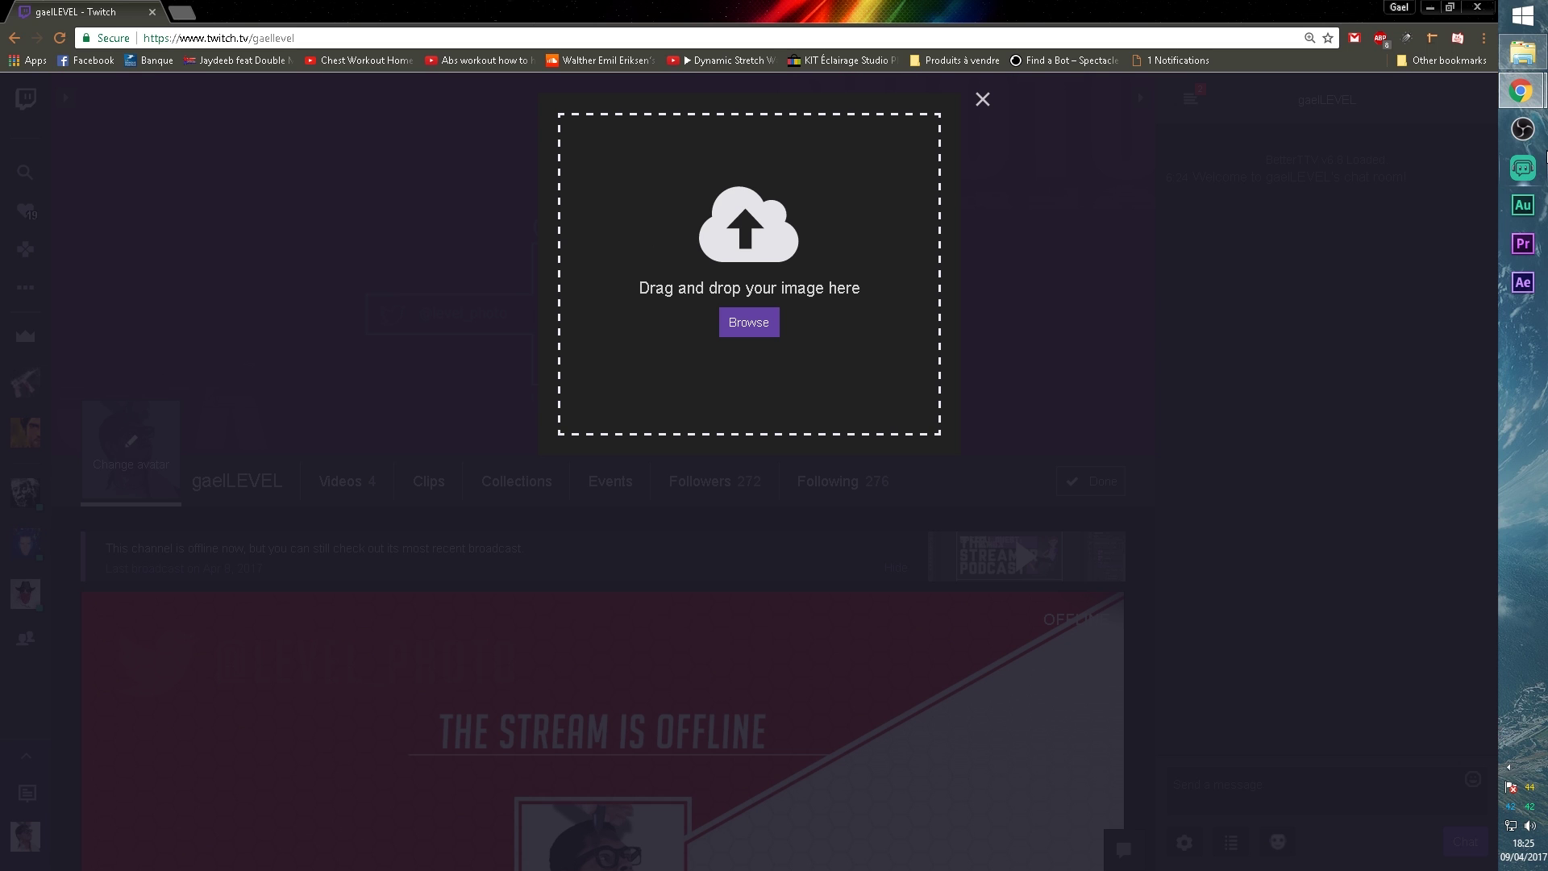
pyautogui.click(1523, 52)
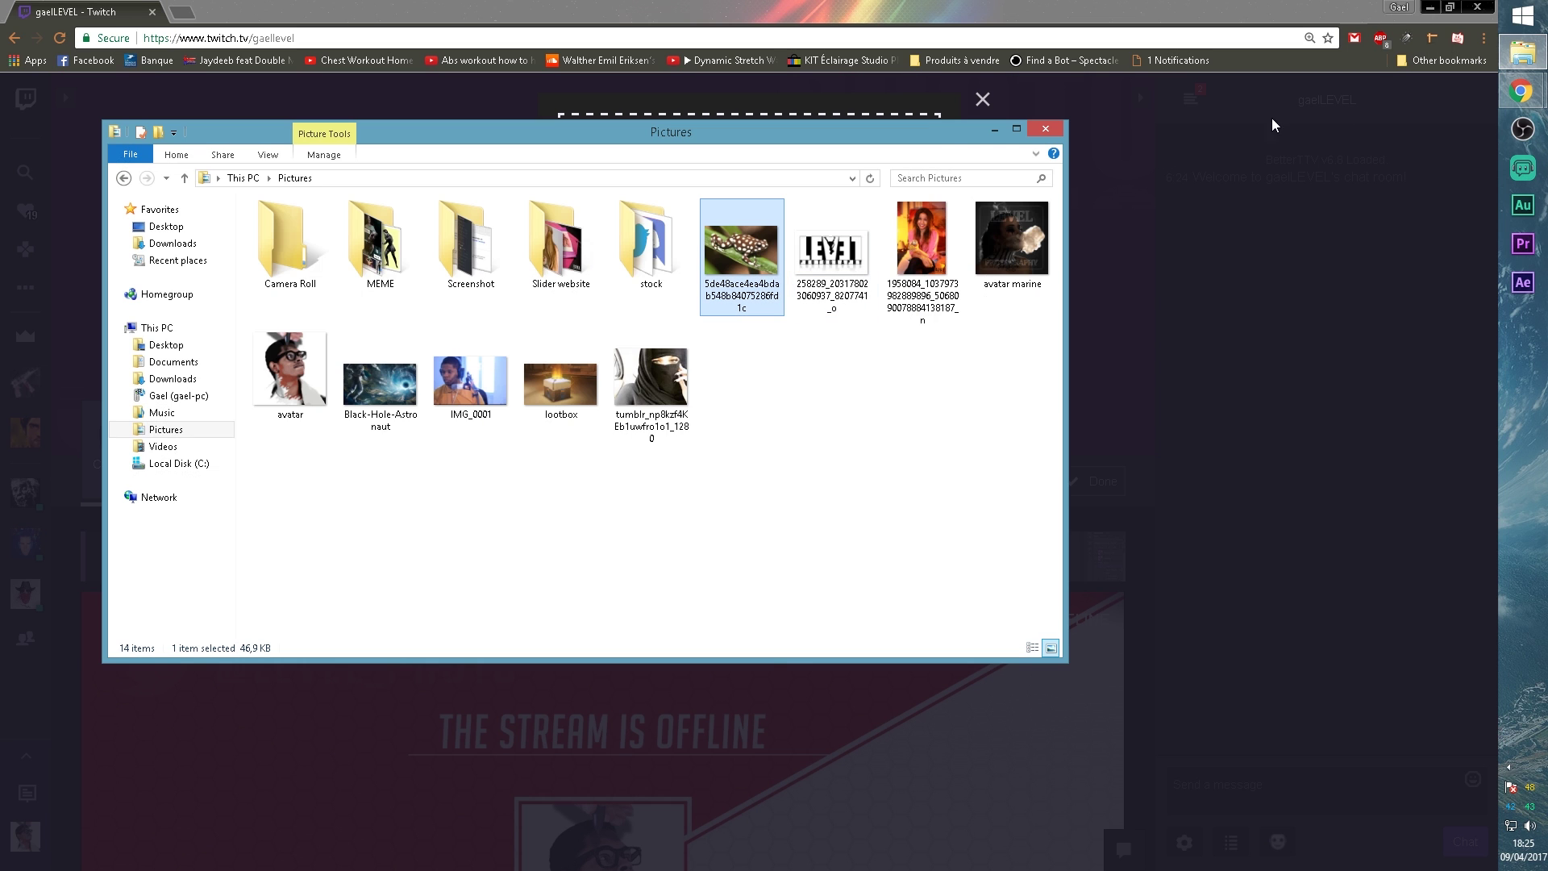
pyautogui.click(988, 129)
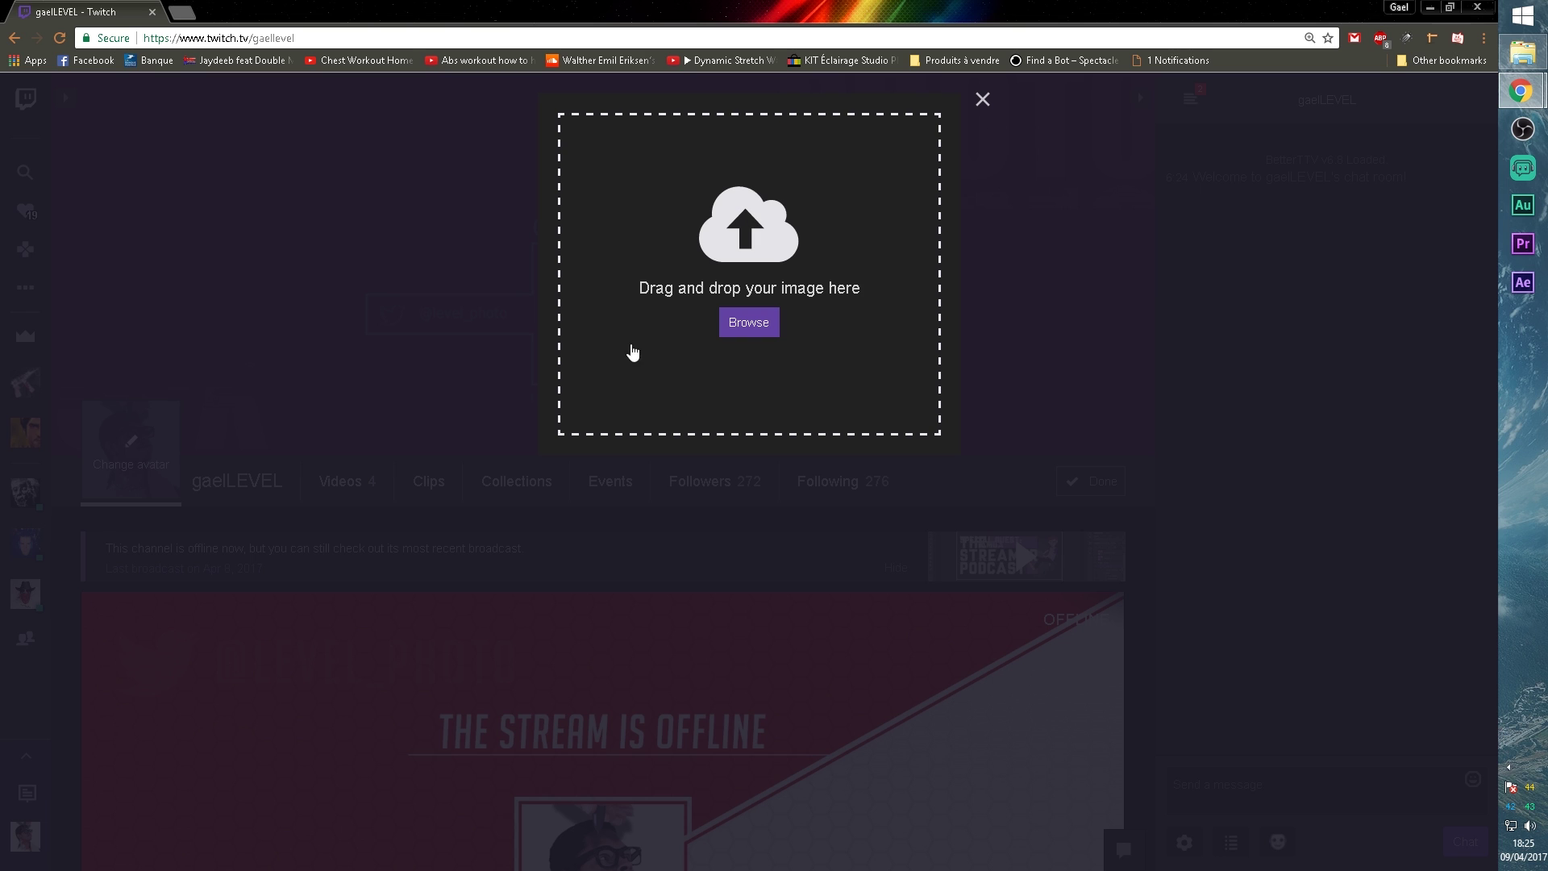
pyautogui.click(746, 327)
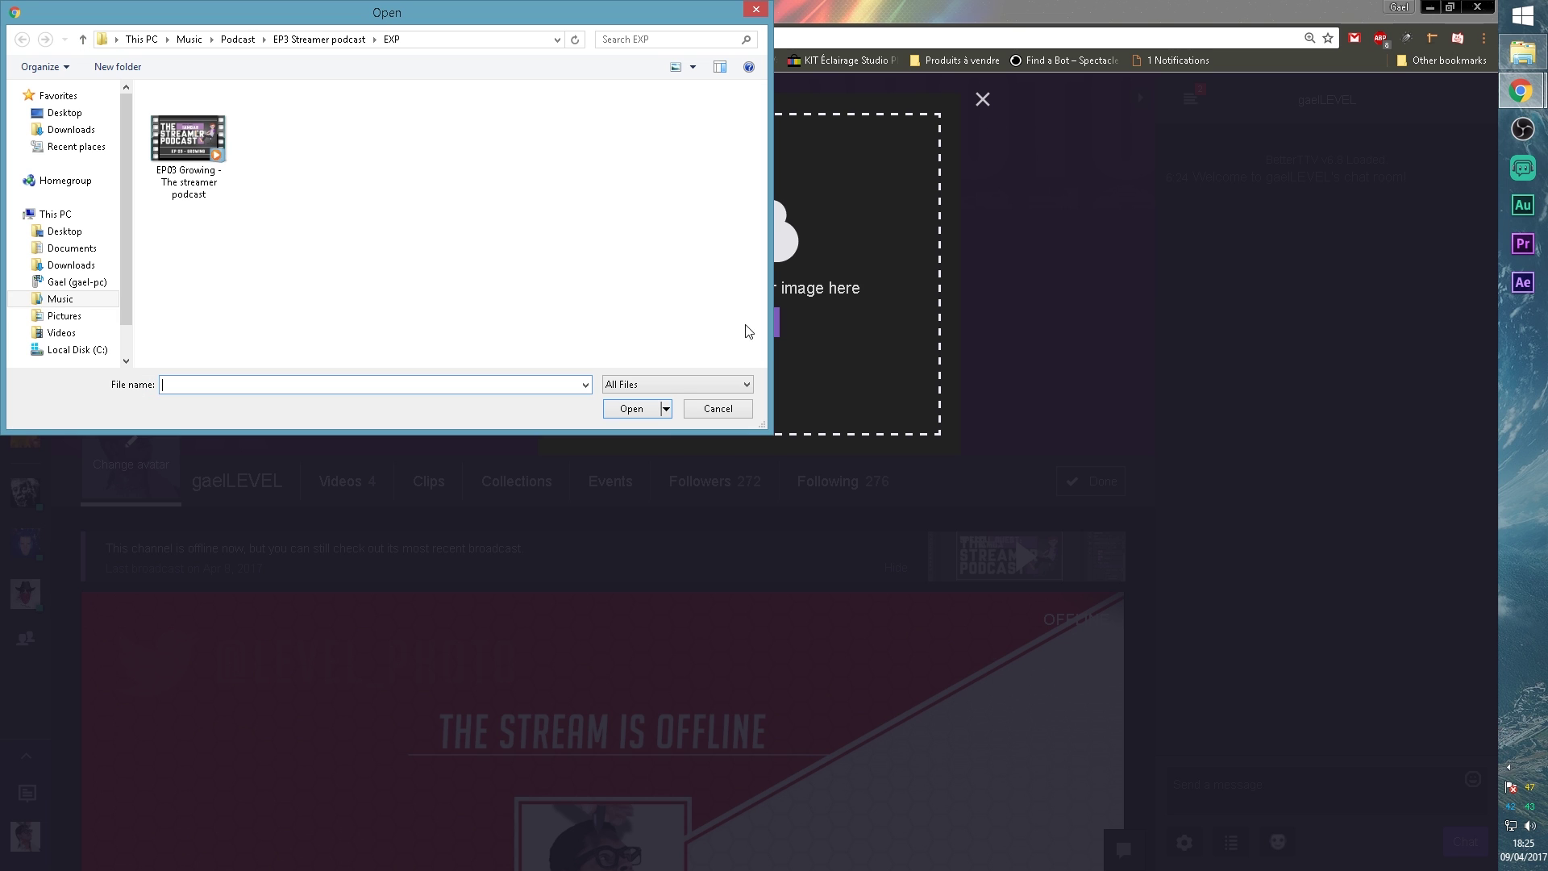
pyautogui.click(723, 414)
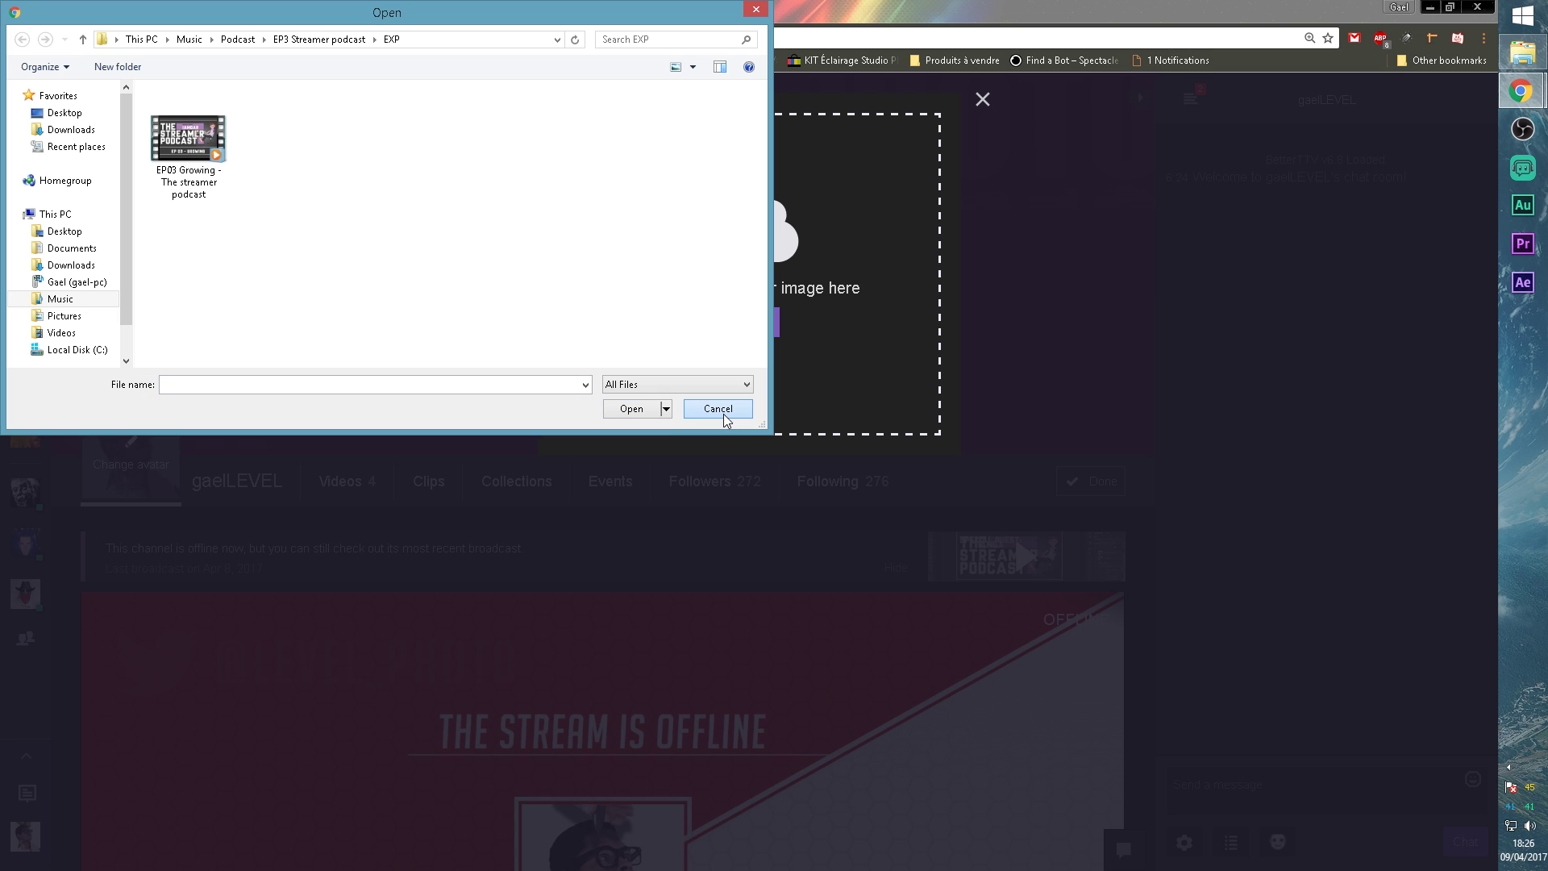
pyautogui.click(723, 414)
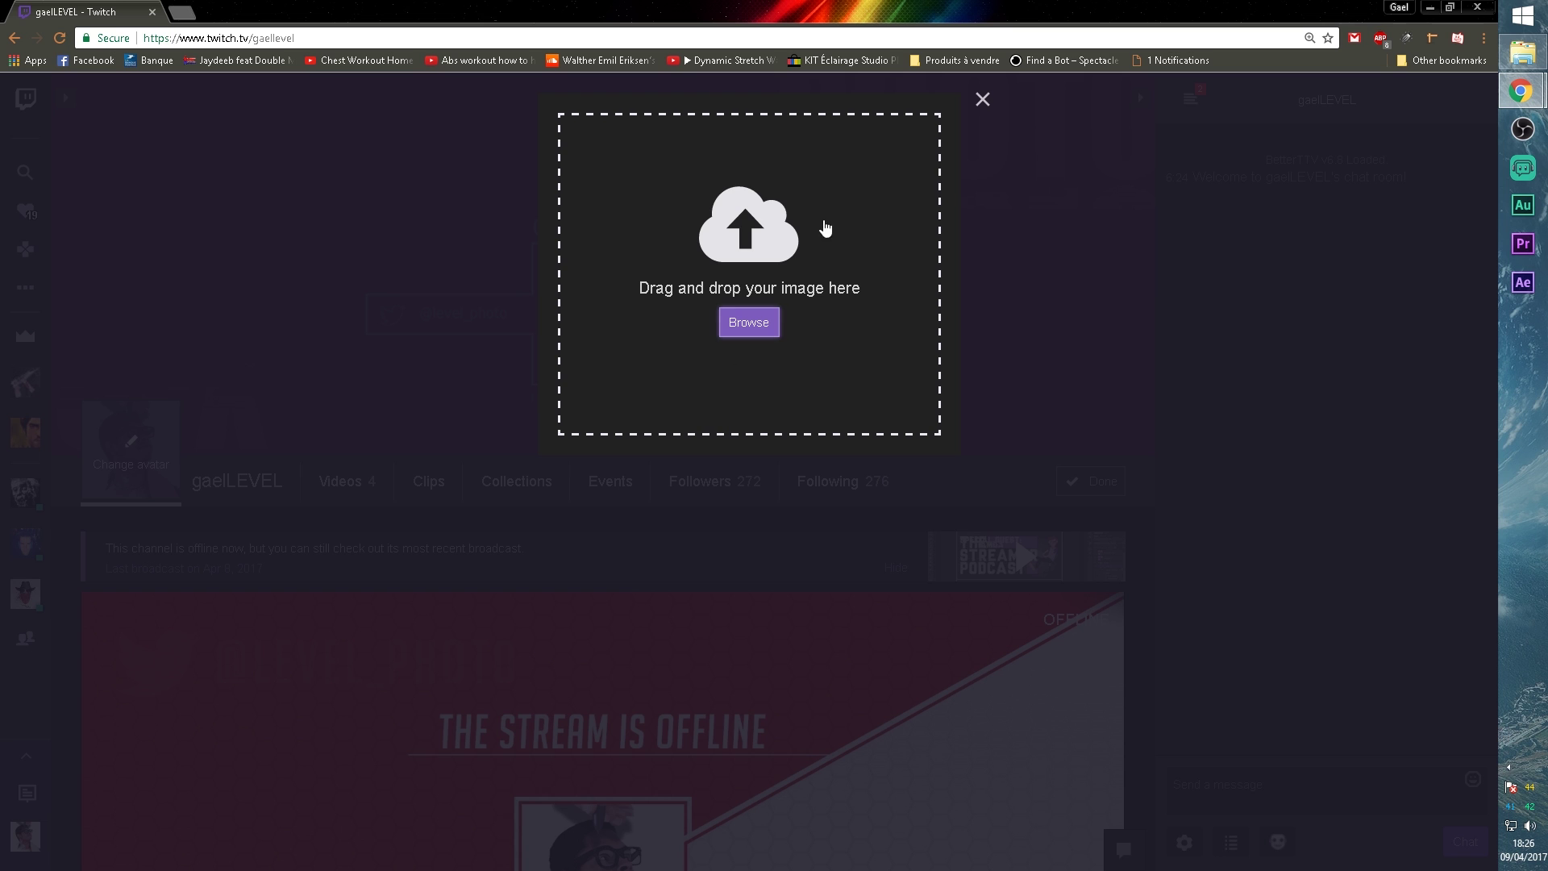
pyautogui.click(983, 100)
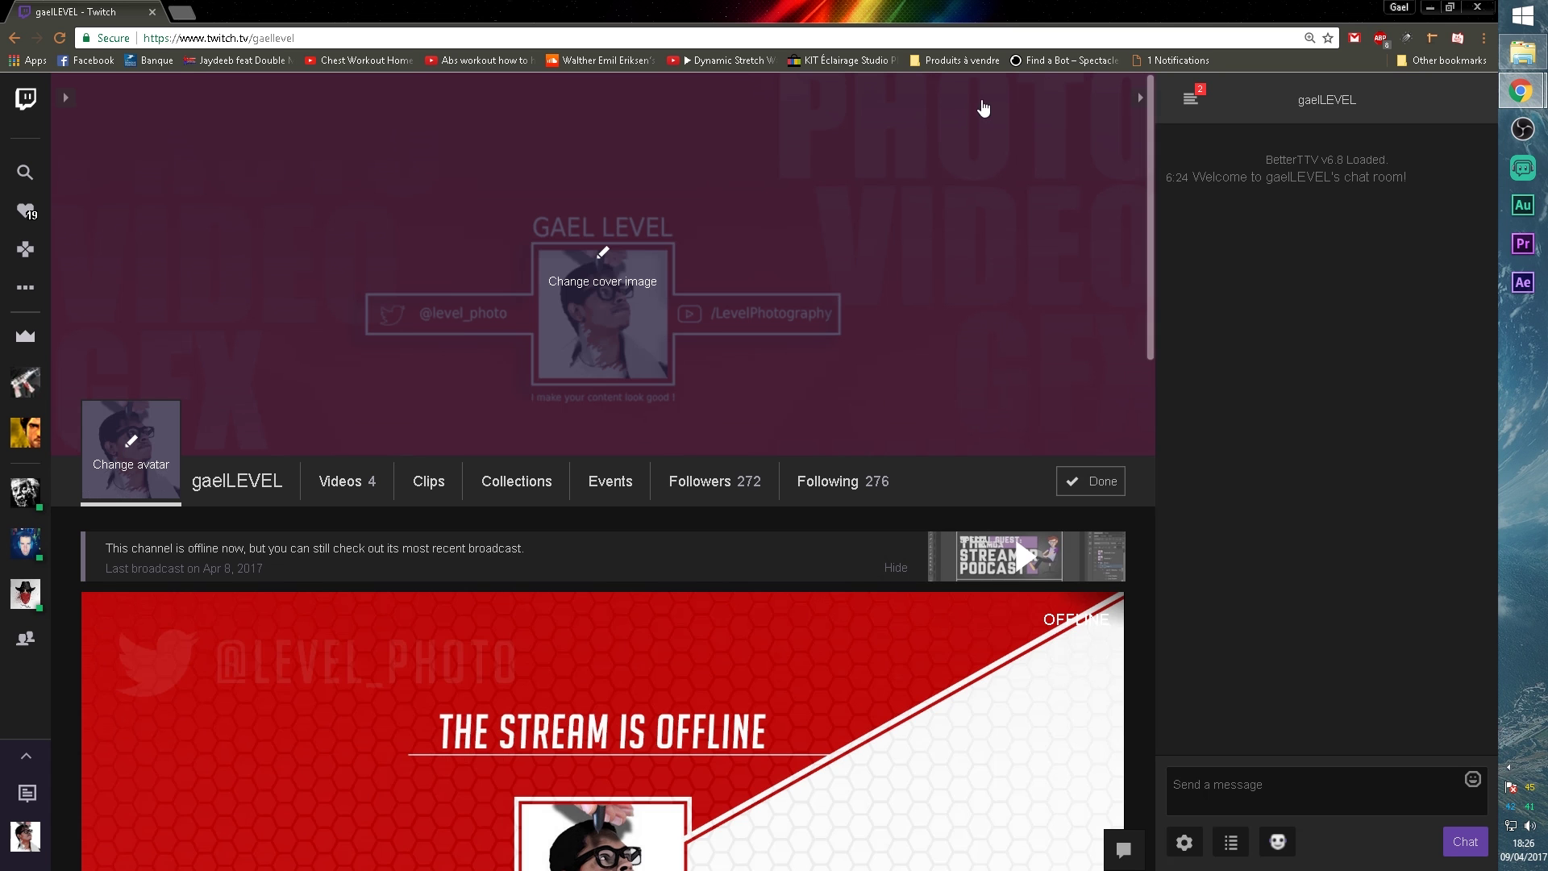
# Step: Start uploading a new cover image, cancel it, and finish header editing
pyautogui.click(595, 292)
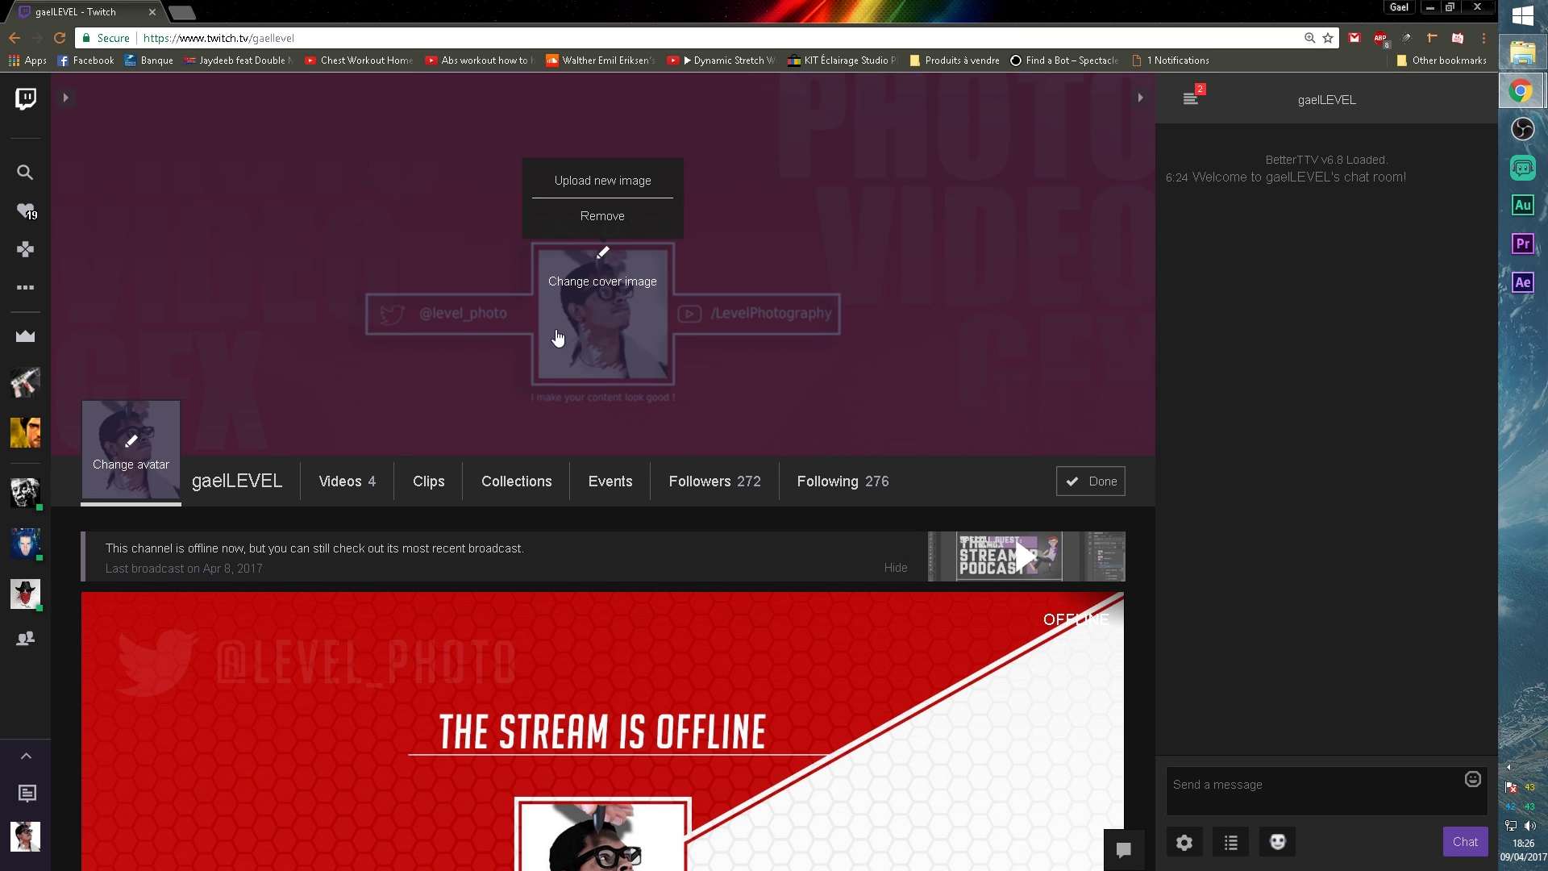
pyautogui.click(577, 182)
pyautogui.click(981, 98)
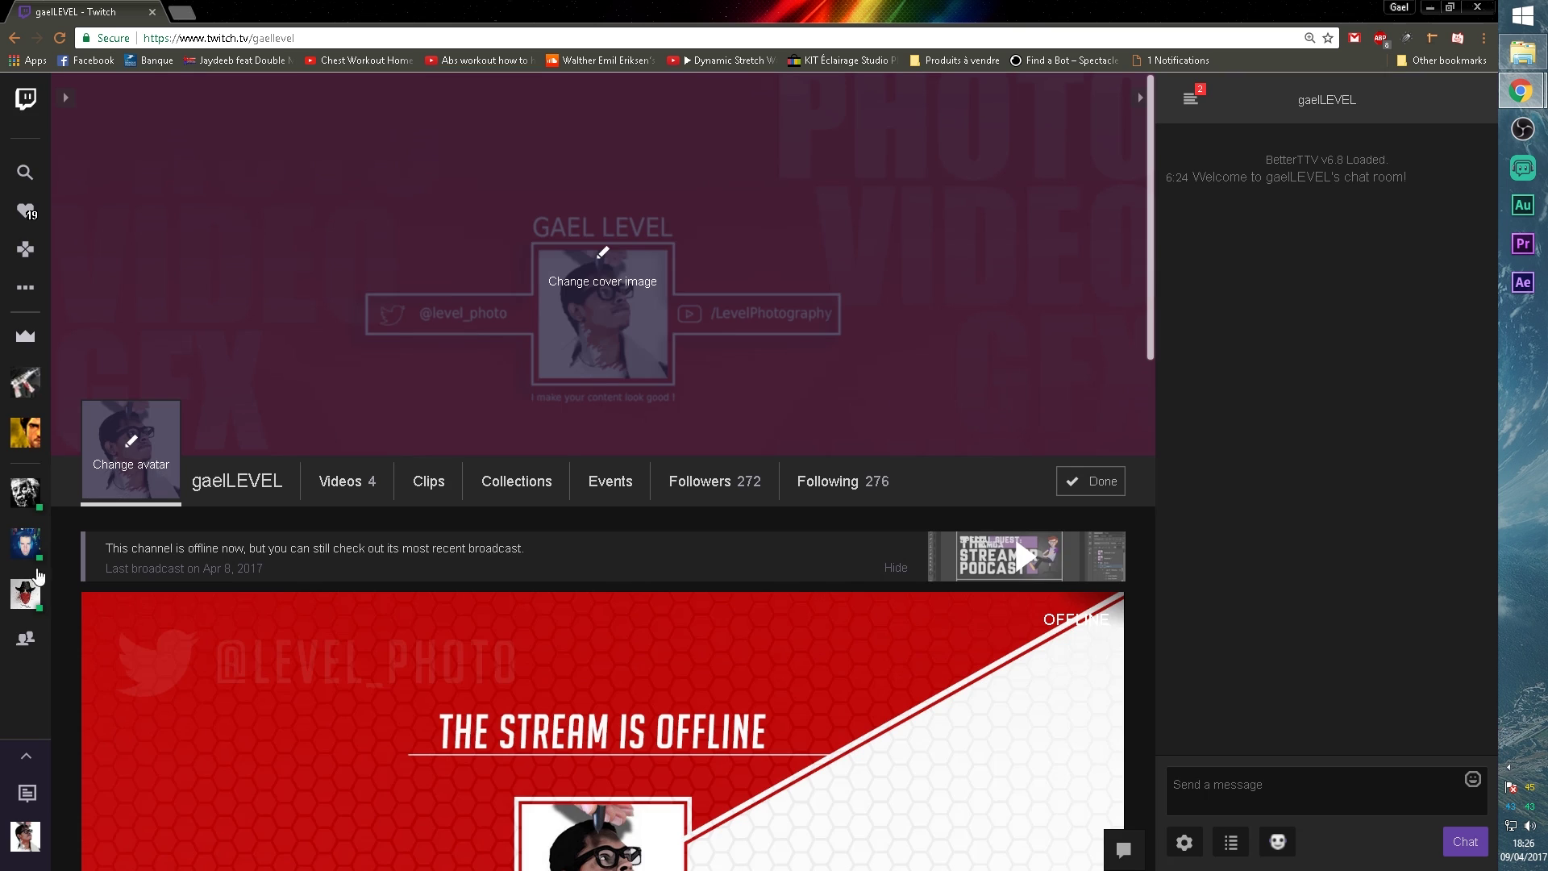
pyautogui.click(1092, 486)
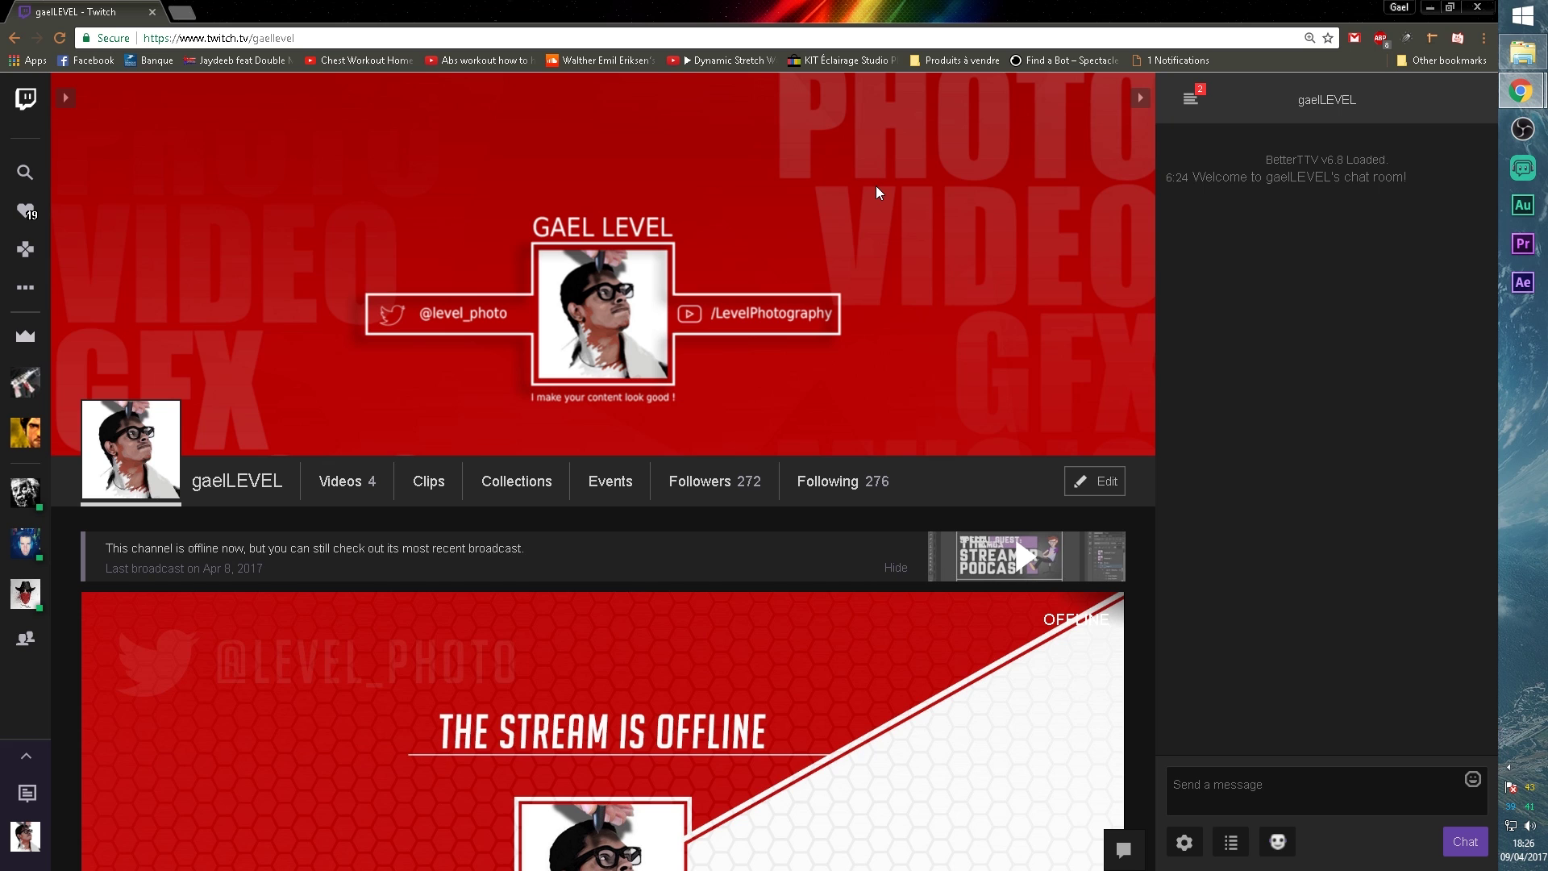
# Step: Scroll down to the panel section and switch the Channel Feed on
pyautogui.scroll(-6, 876, 185)
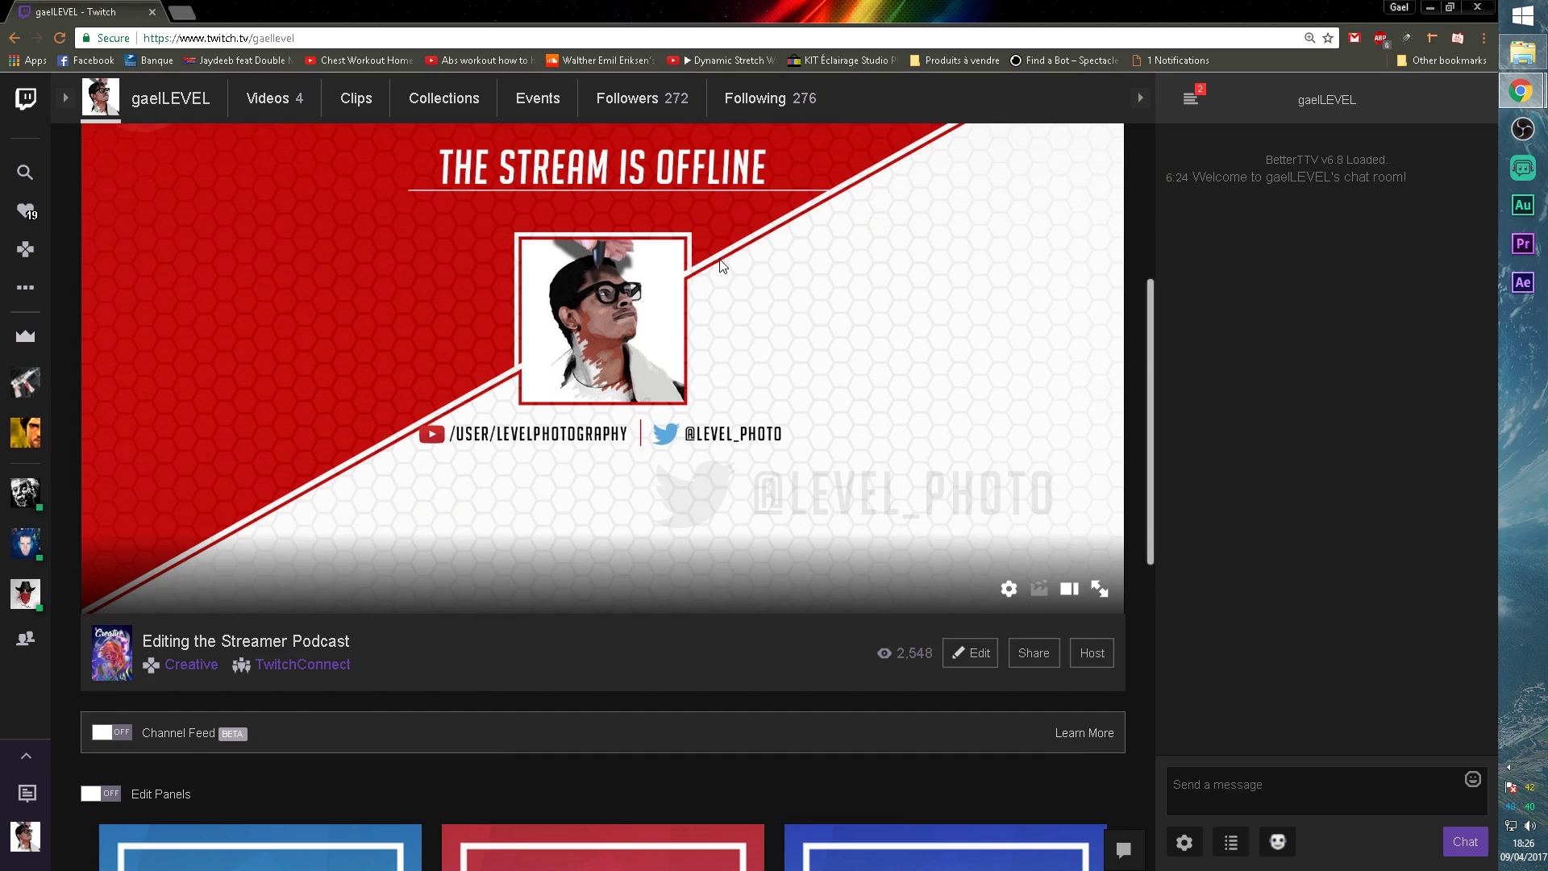
pyautogui.scroll(-5, 542, 470)
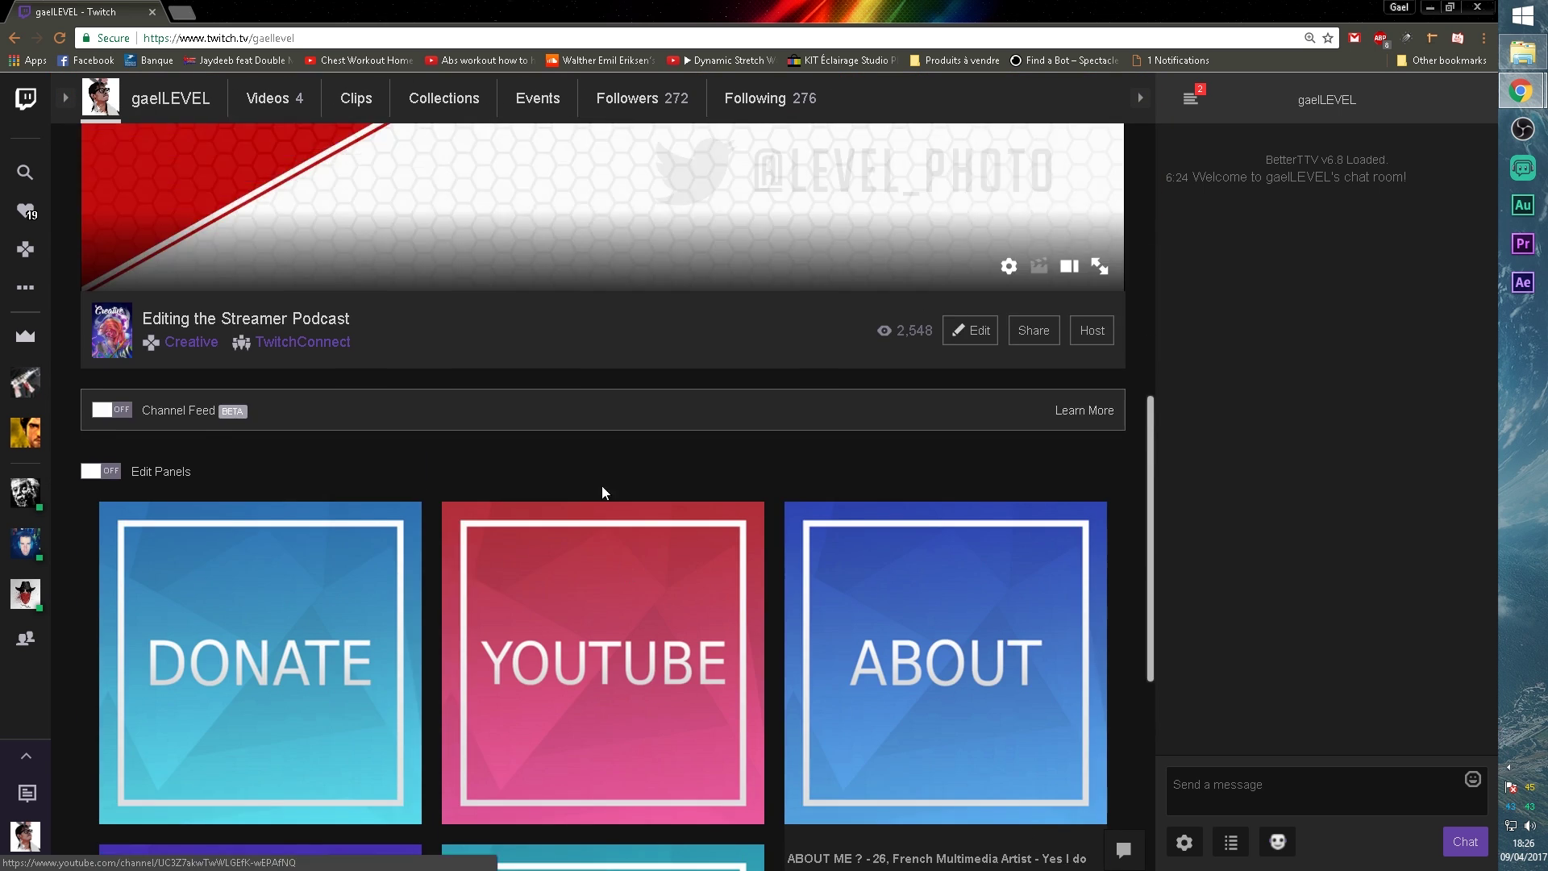
pyautogui.scroll(-2, 545, 495)
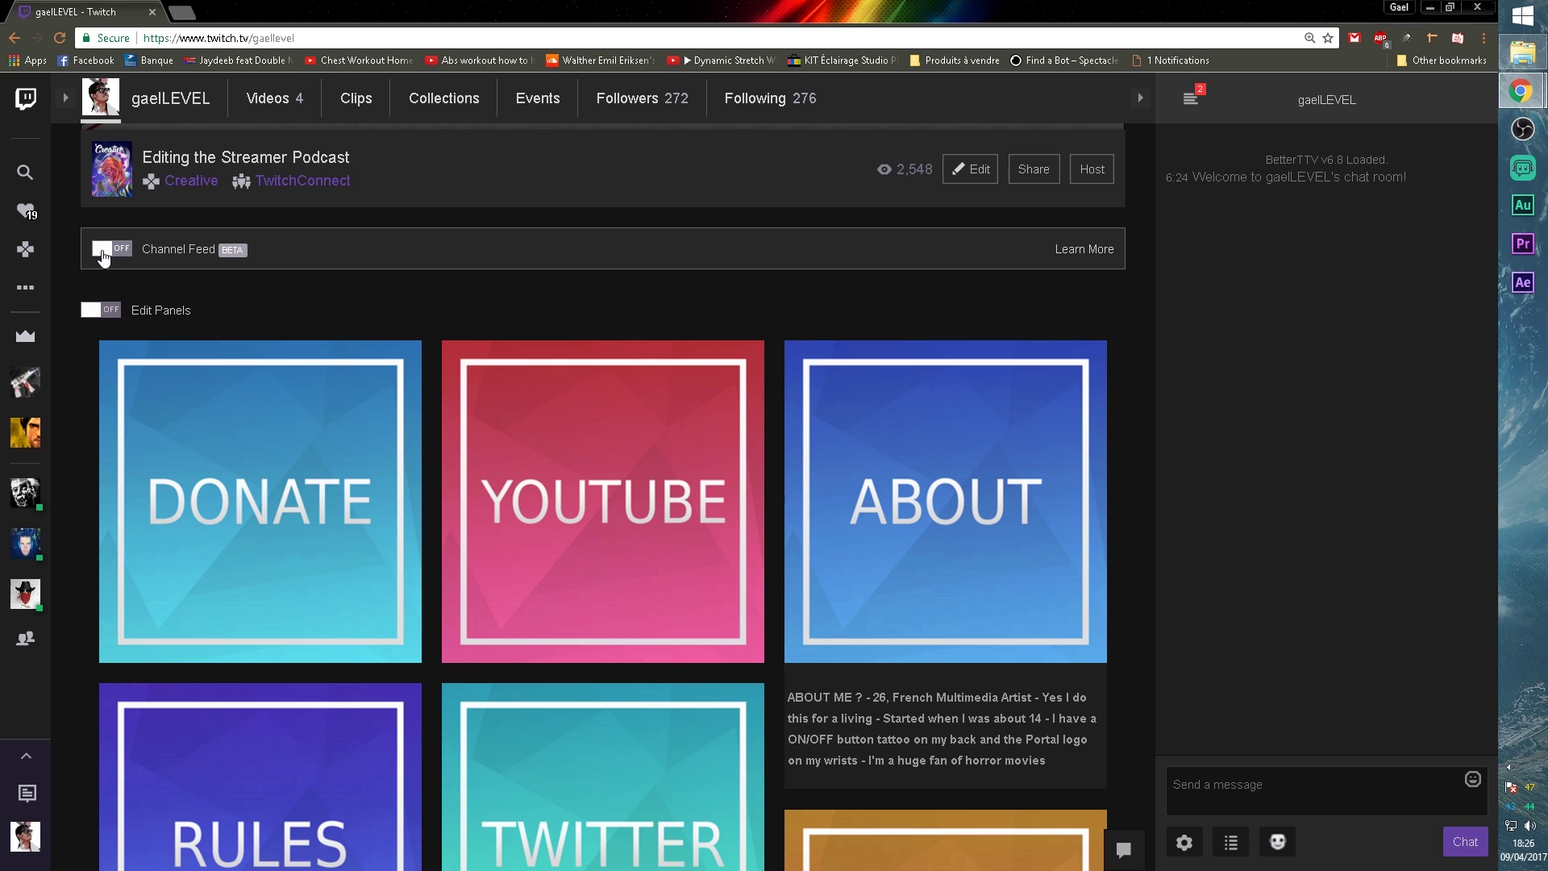
pyautogui.scroll(1, 133, 286)
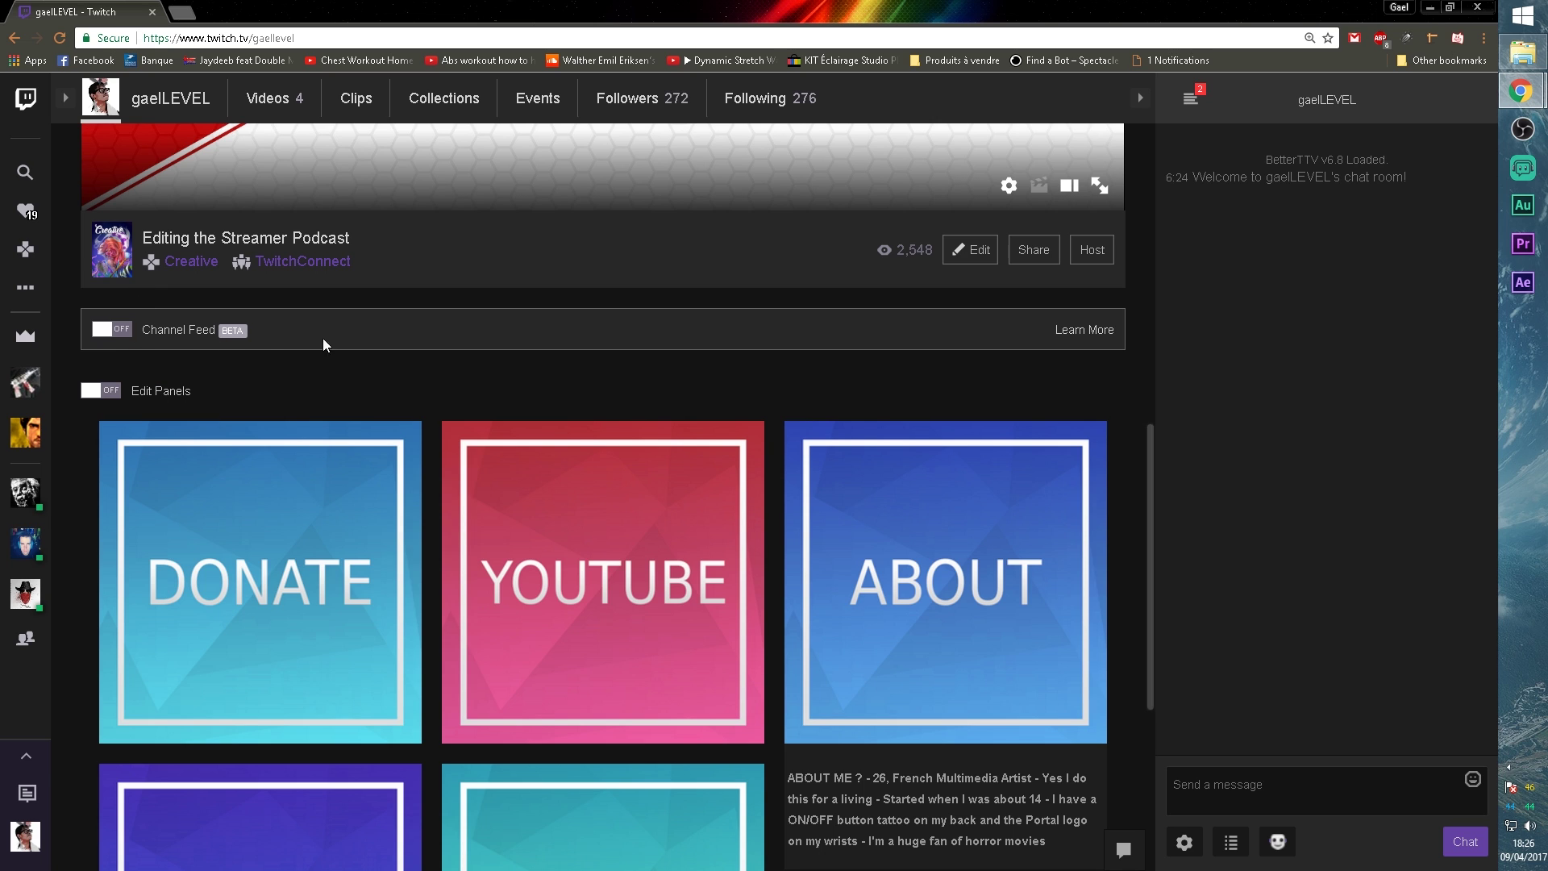
pyautogui.click(111, 332)
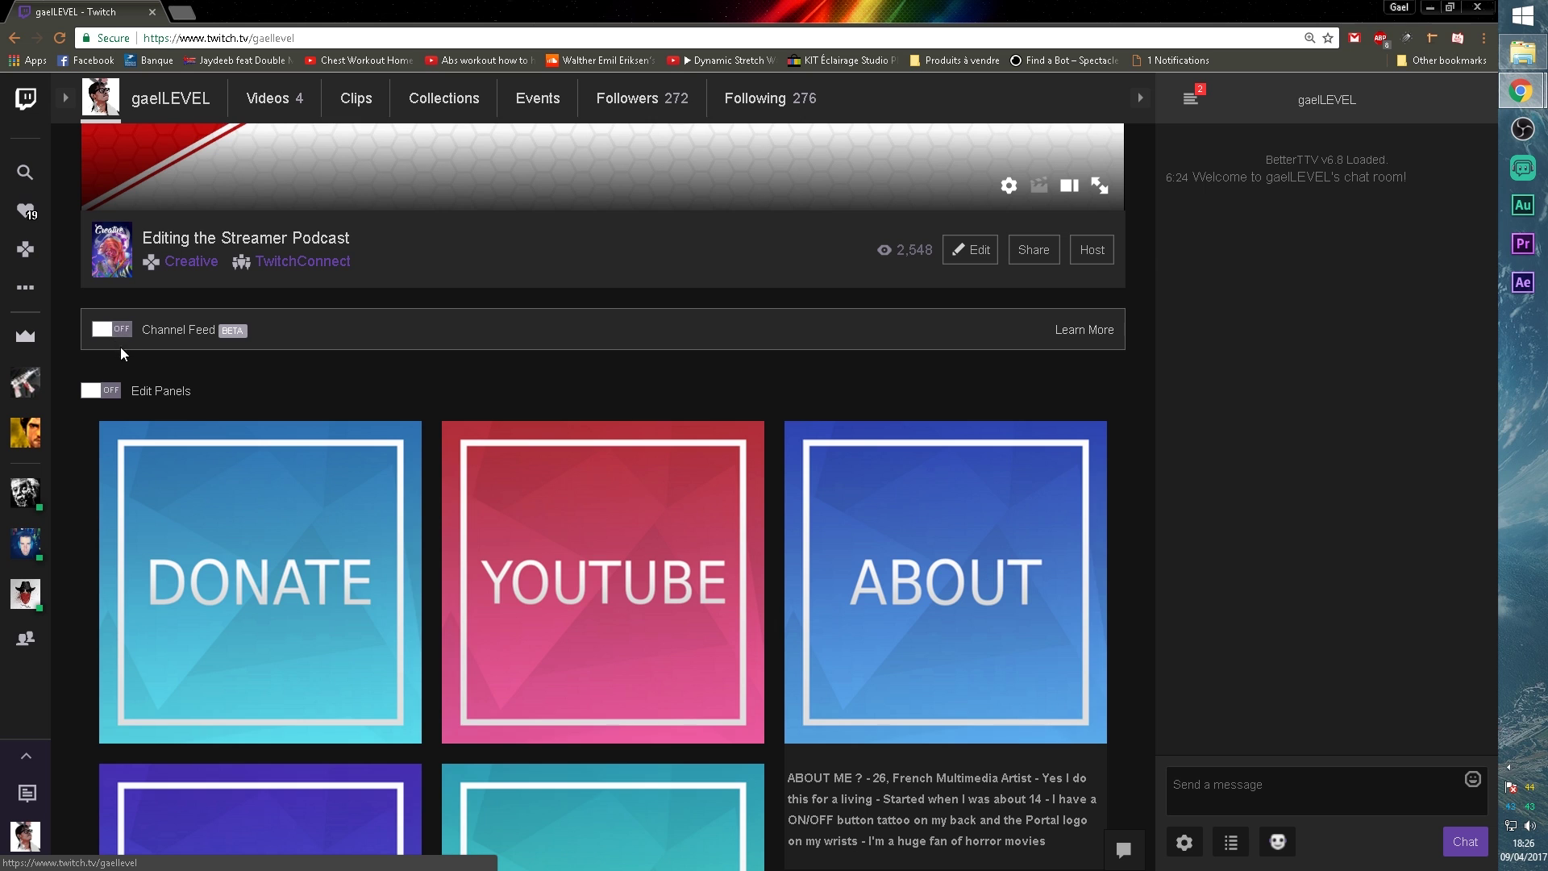
# Step: Switch the Channel Feed back off and turn on panel editing
pyautogui.scroll(-5, 195, 521)
pyautogui.scroll(-5, 358, 486)
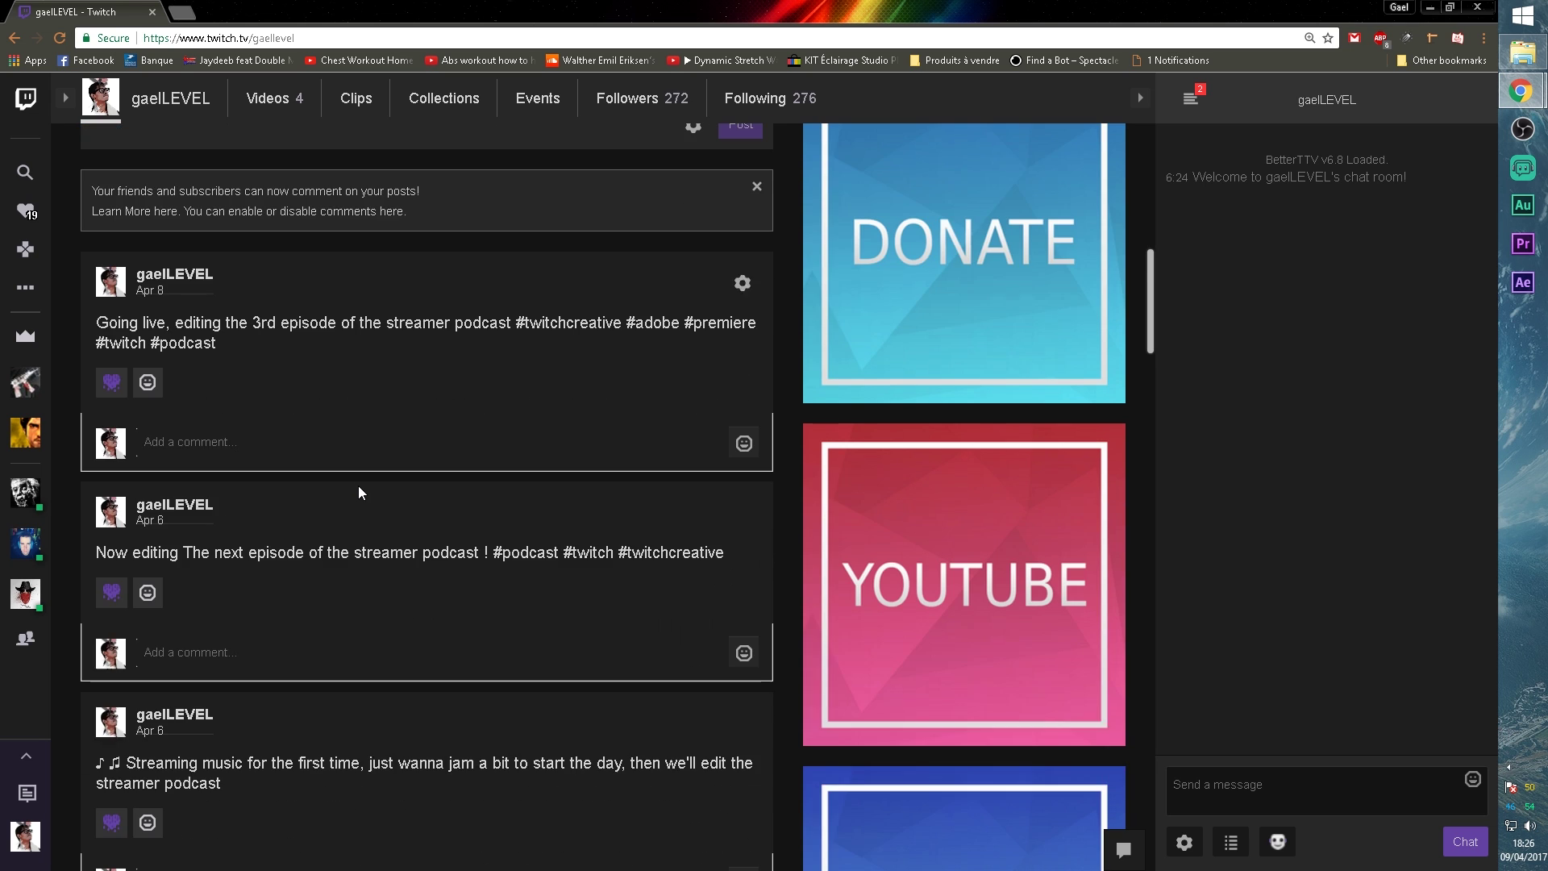
pyautogui.scroll(3, 358, 484)
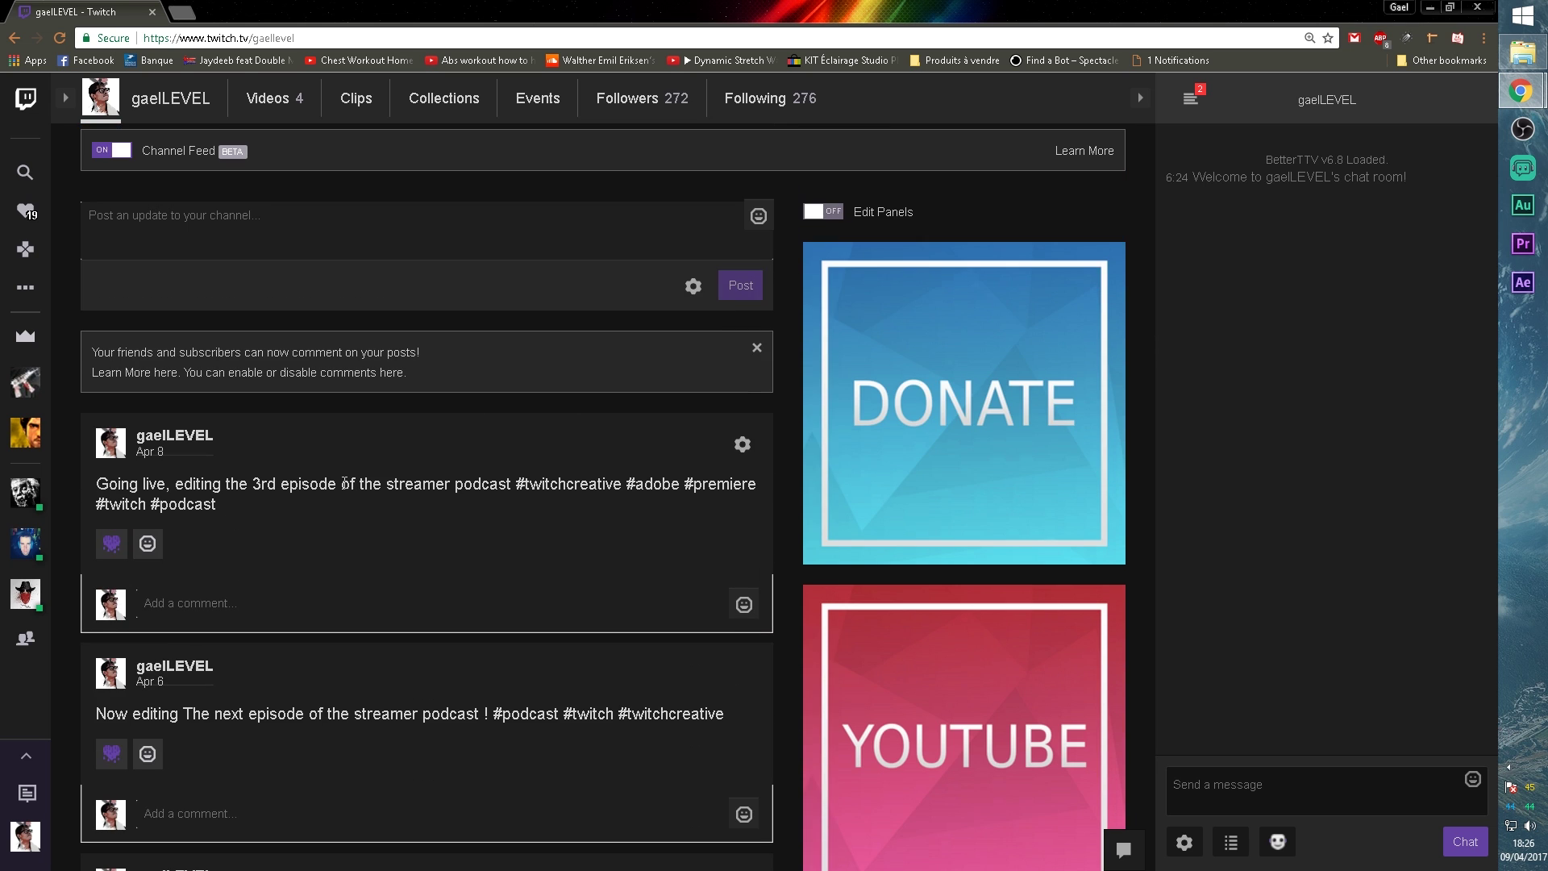
pyautogui.scroll(-12, 329, 492)
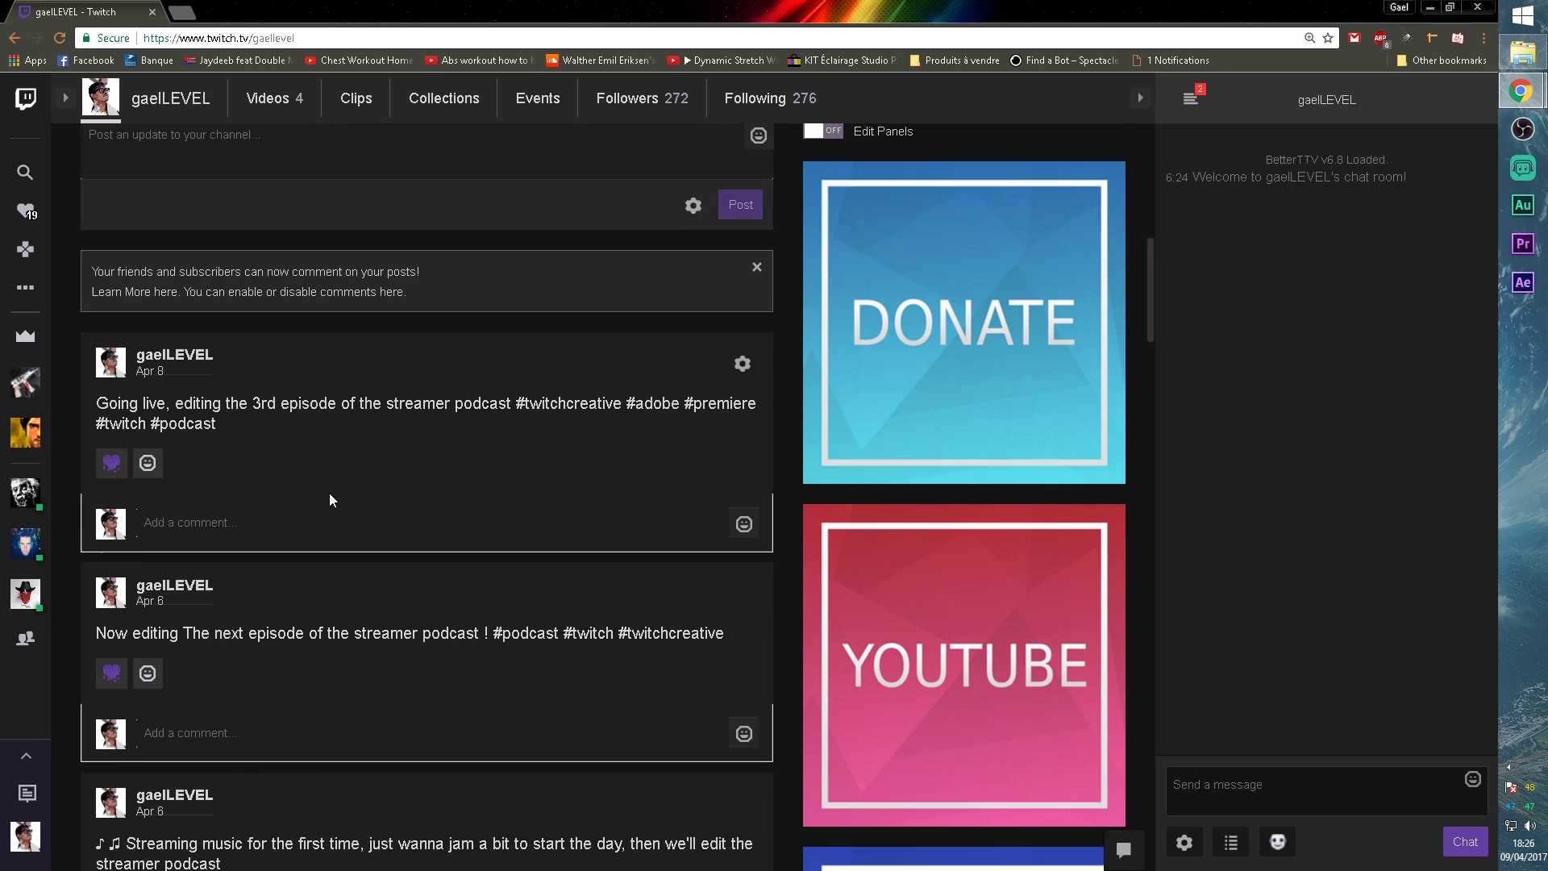
pyautogui.scroll(16, 321, 524)
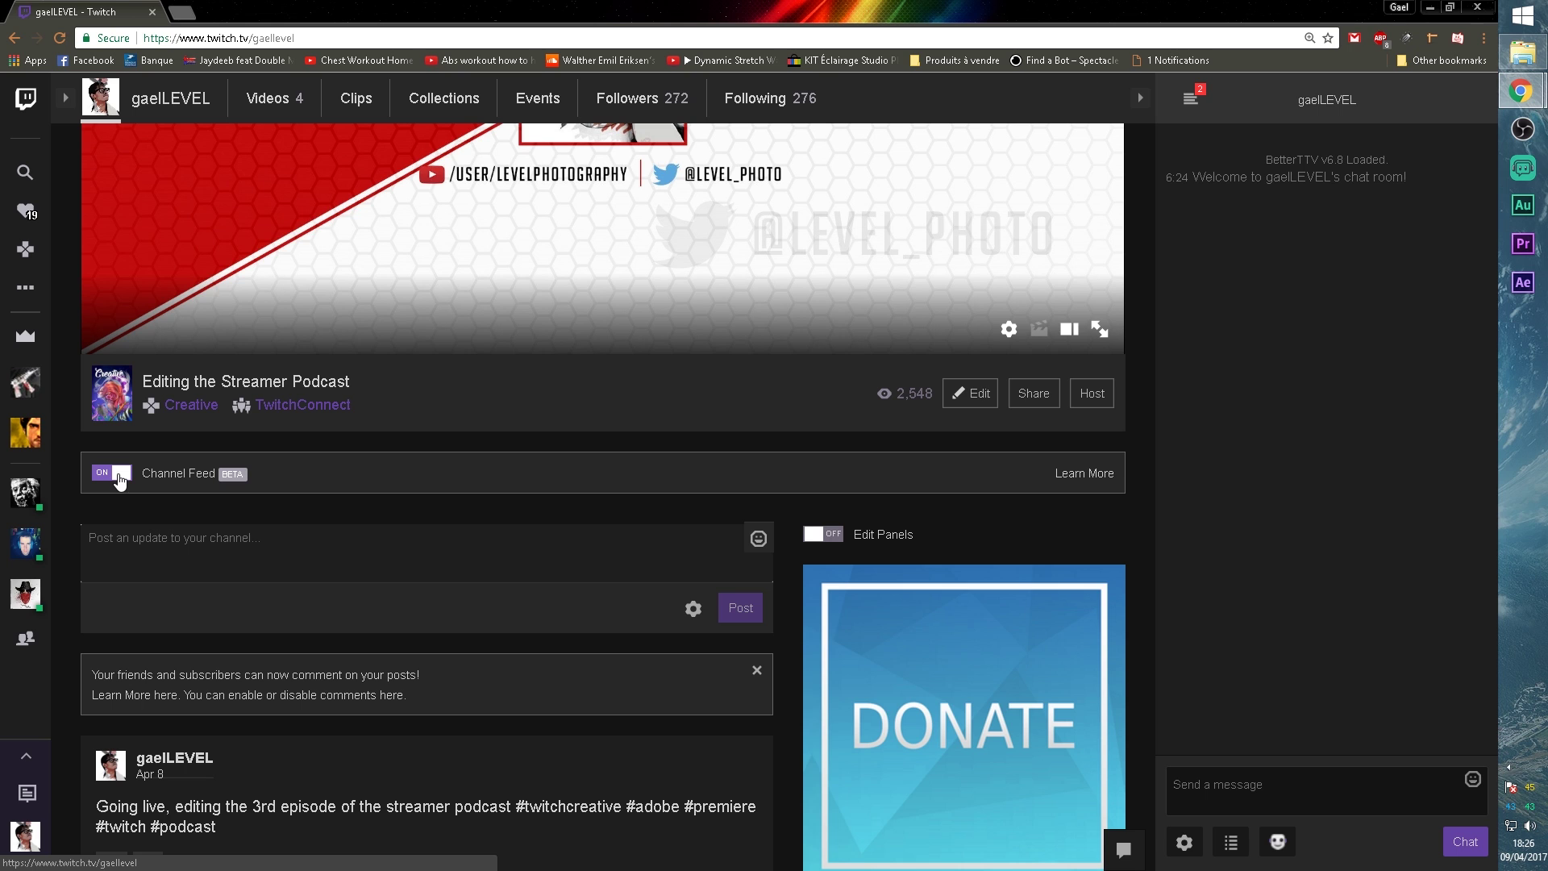
pyautogui.click(120, 476)
pyautogui.scroll(-5, 187, 549)
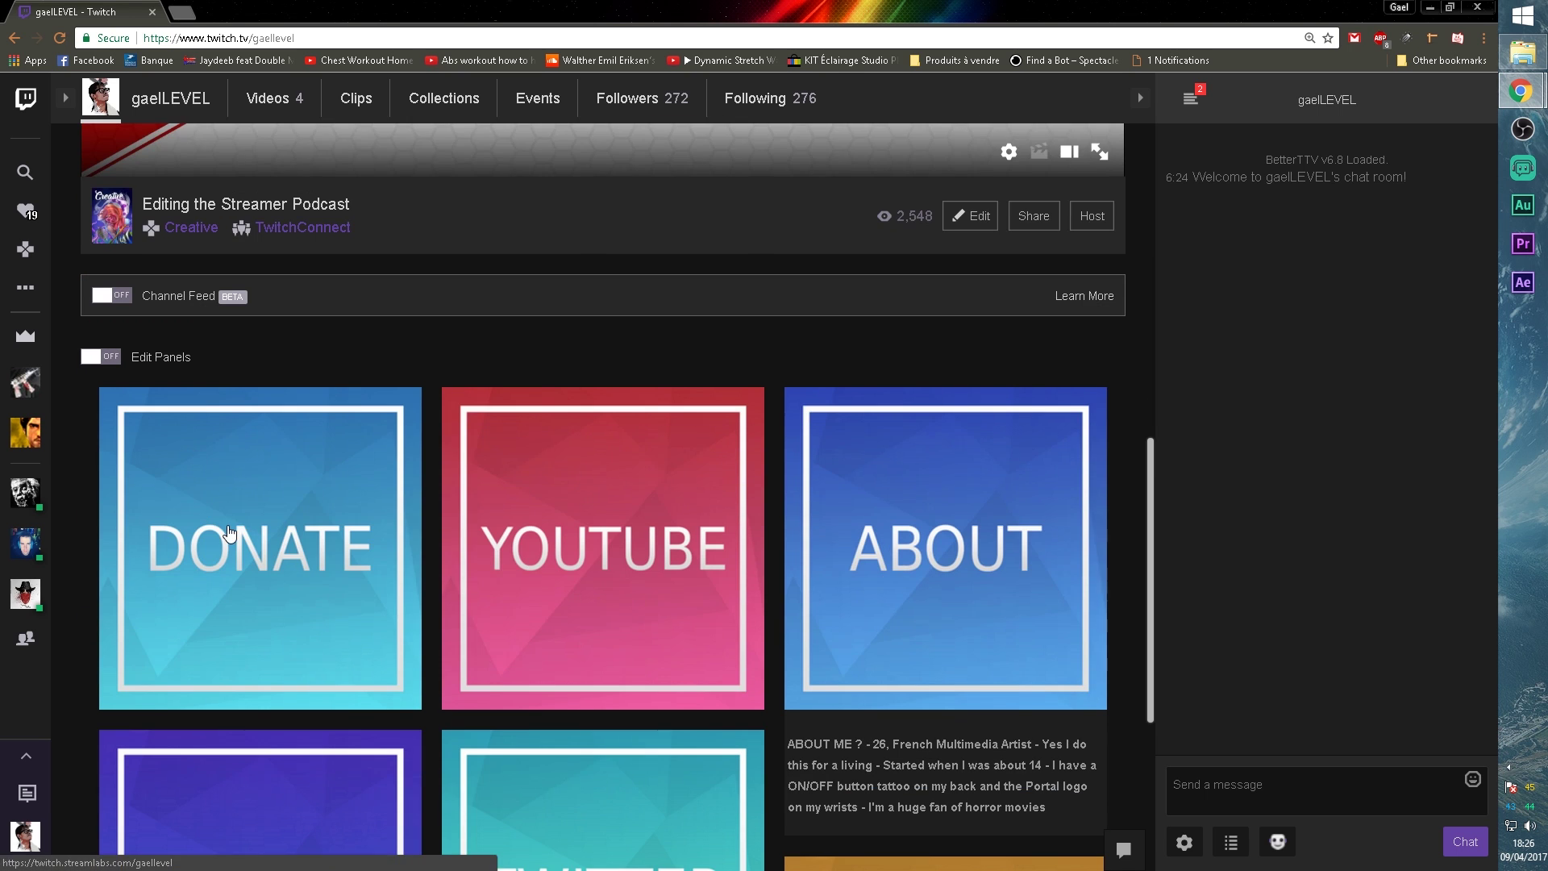
pyautogui.scroll(-1, 230, 532)
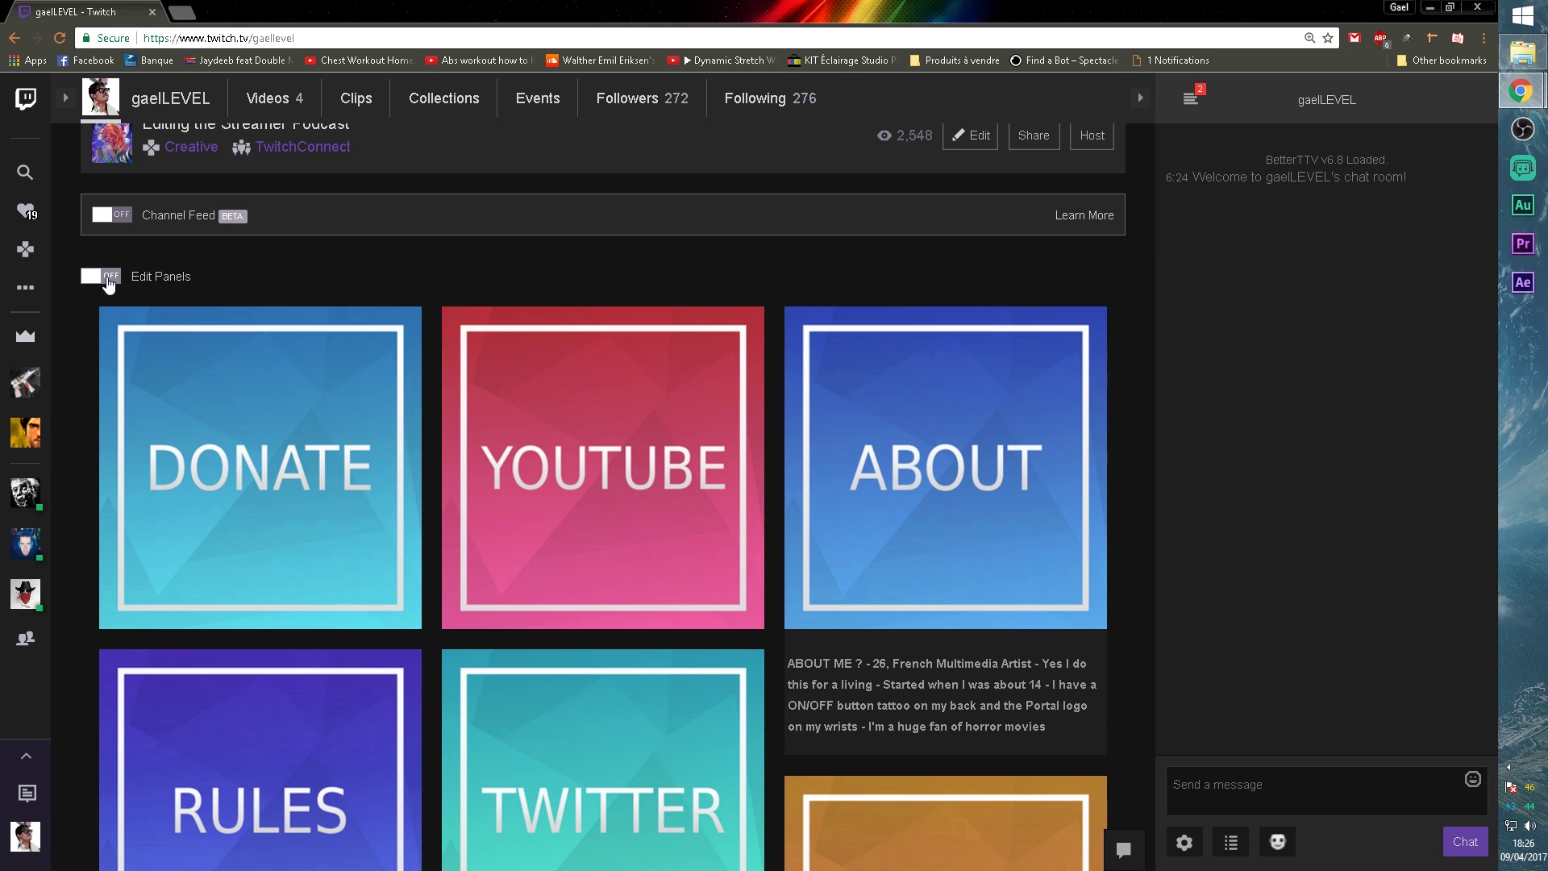
pyautogui.click(109, 278)
# Step: Add a new empty info panel titled 'NEW PANEL'
pyautogui.scroll(-10, 210, 314)
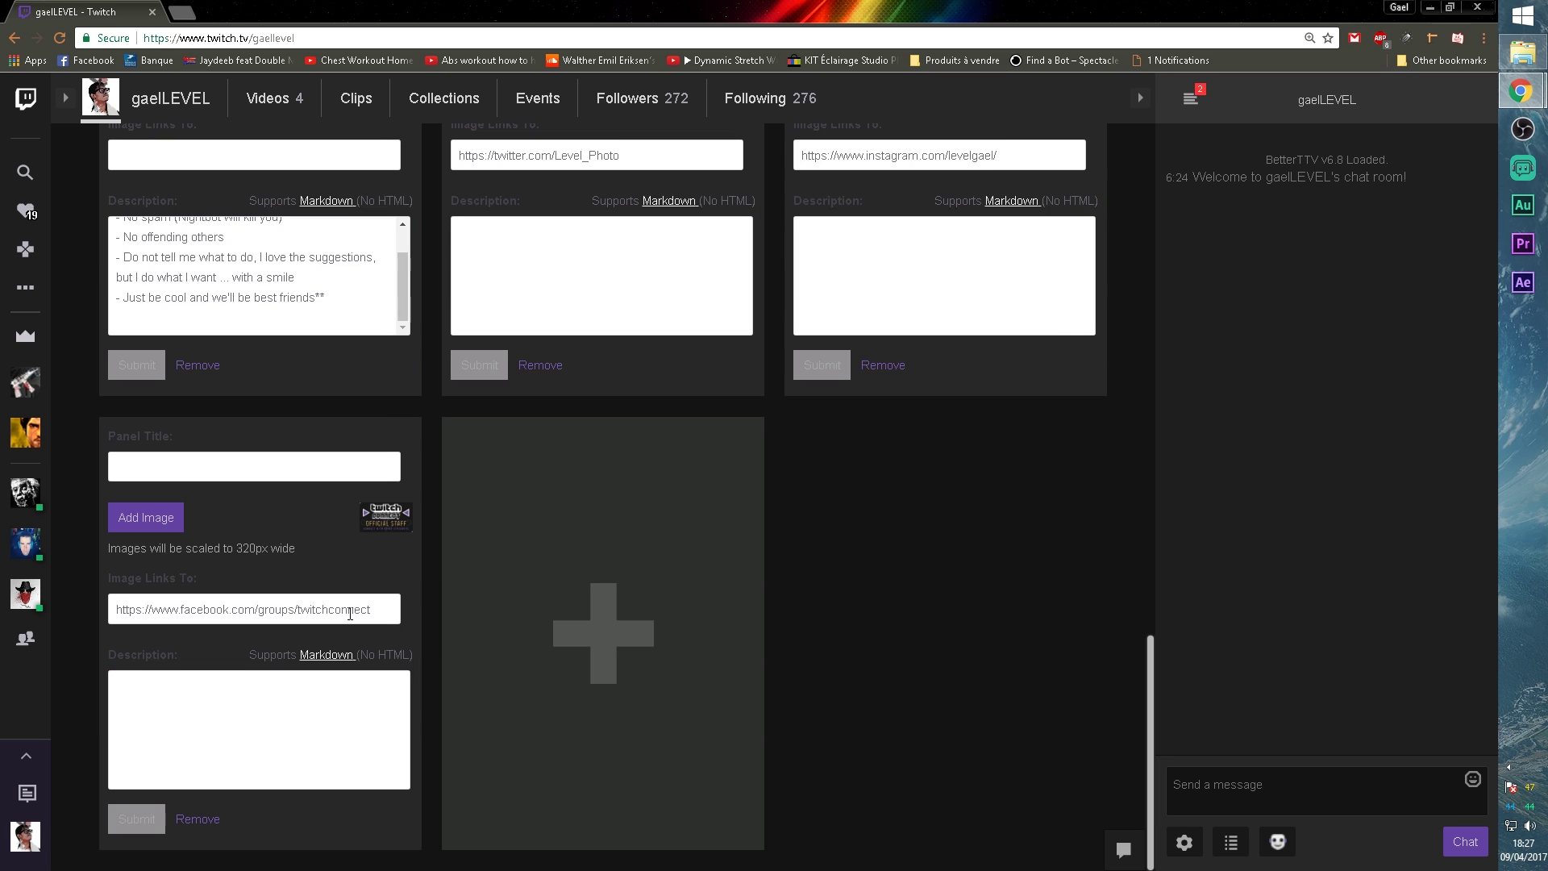
pyautogui.click(588, 600)
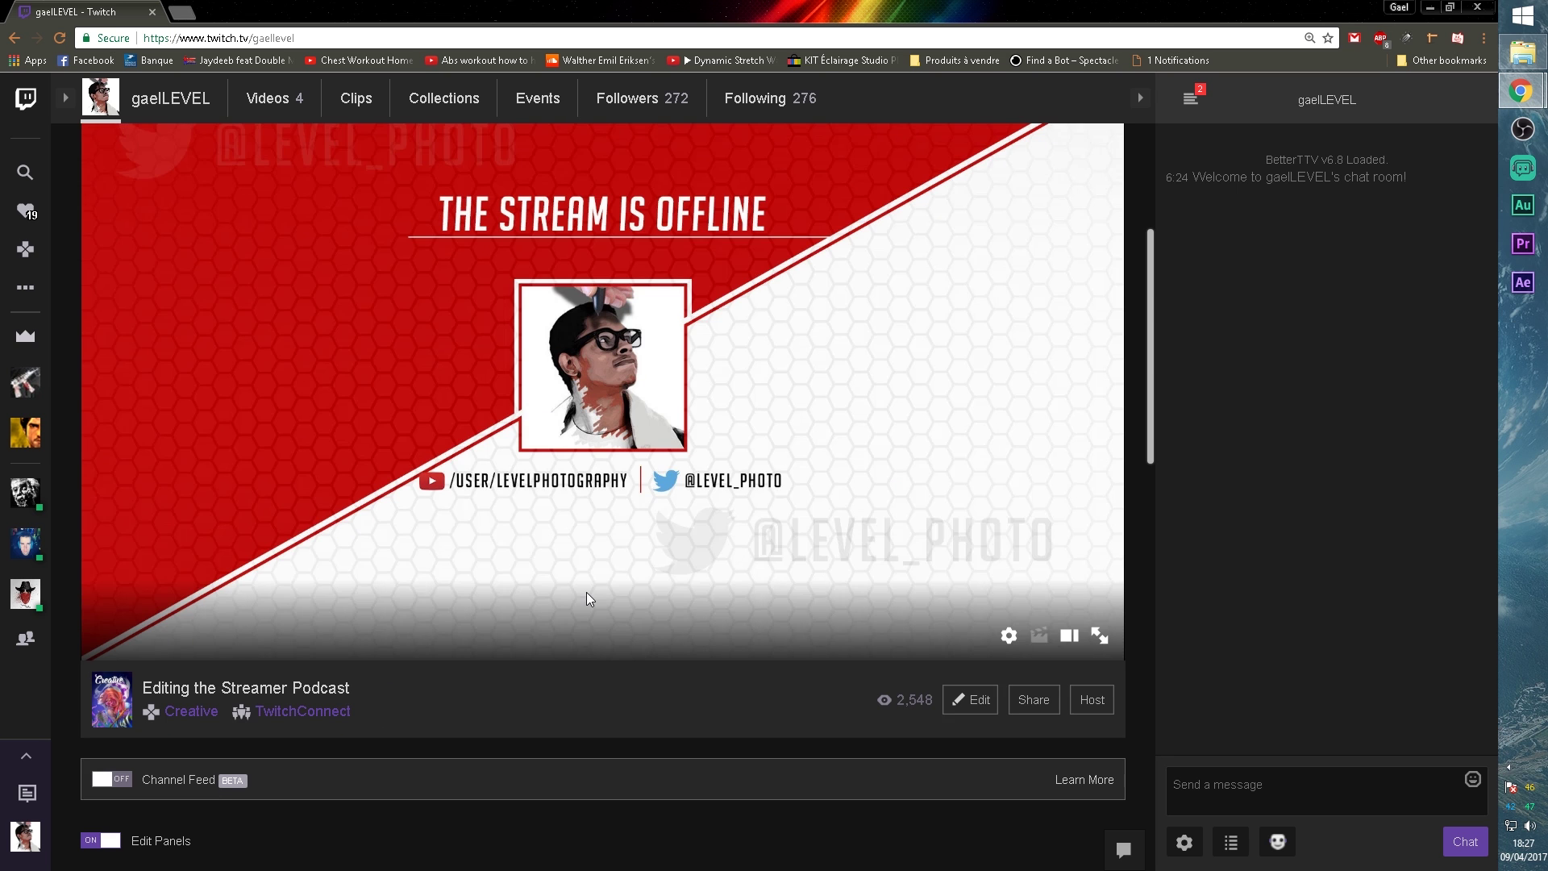
pyautogui.scroll(-8, 572, 601)
pyautogui.scroll(-3, 561, 605)
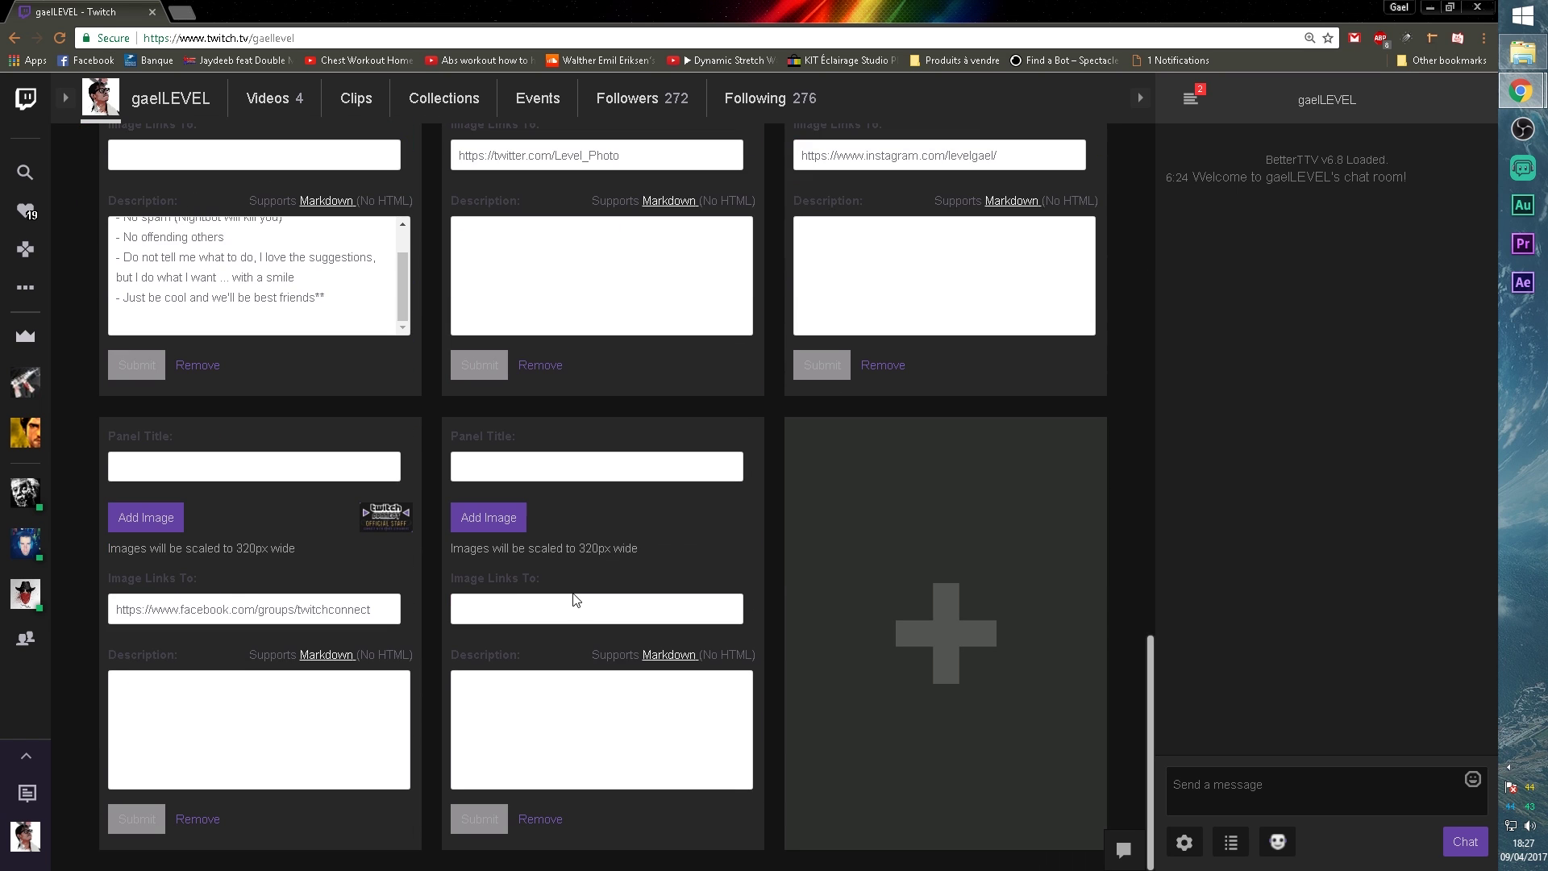
pyautogui.click(560, 468)
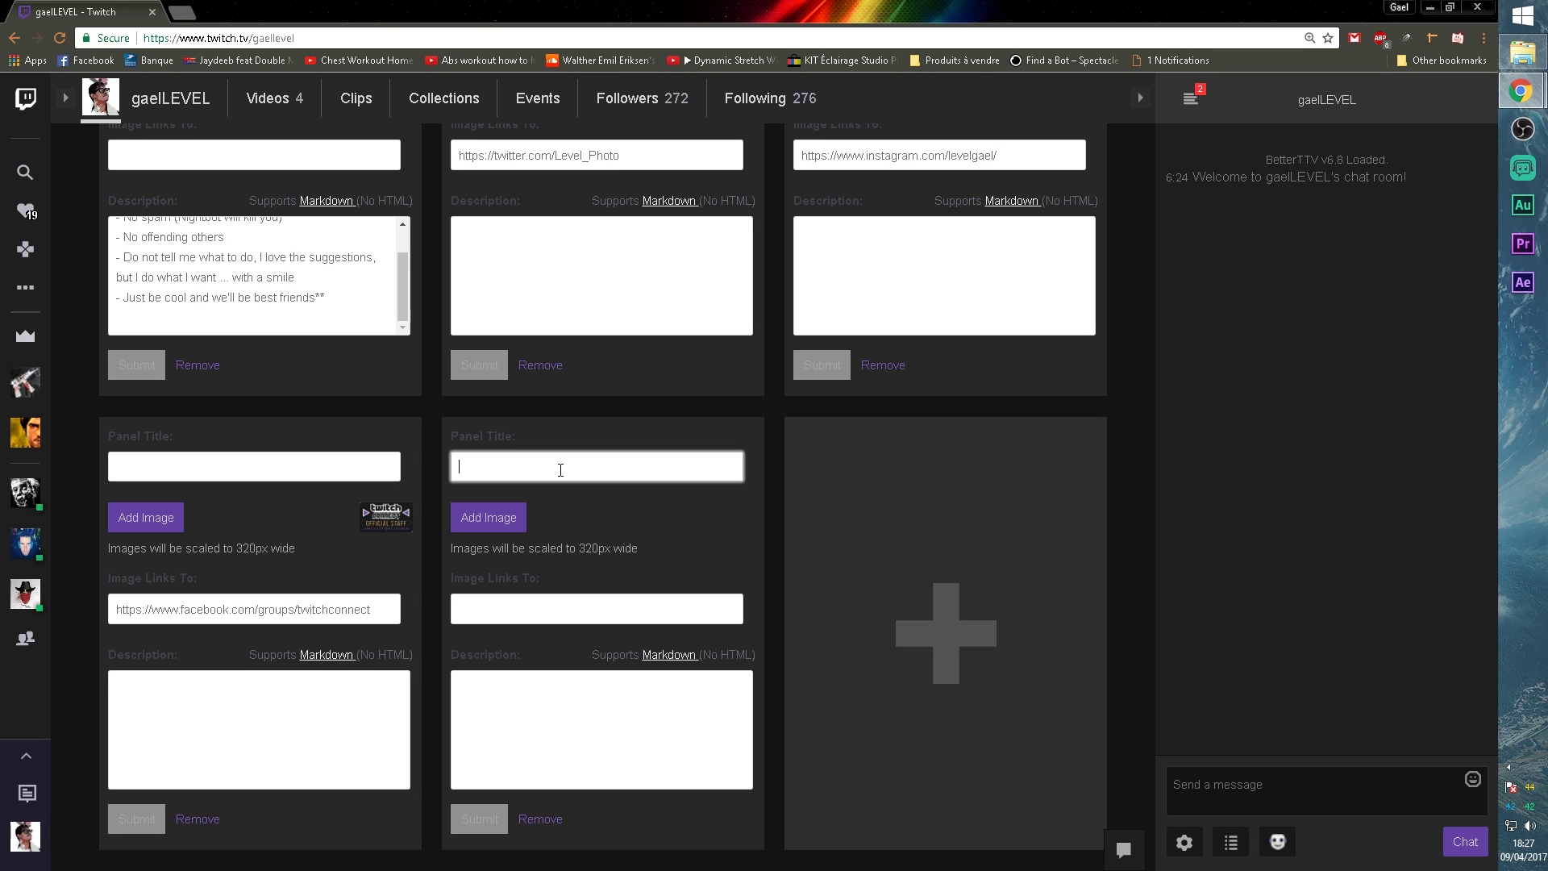
pyautogui.write('NEW ')
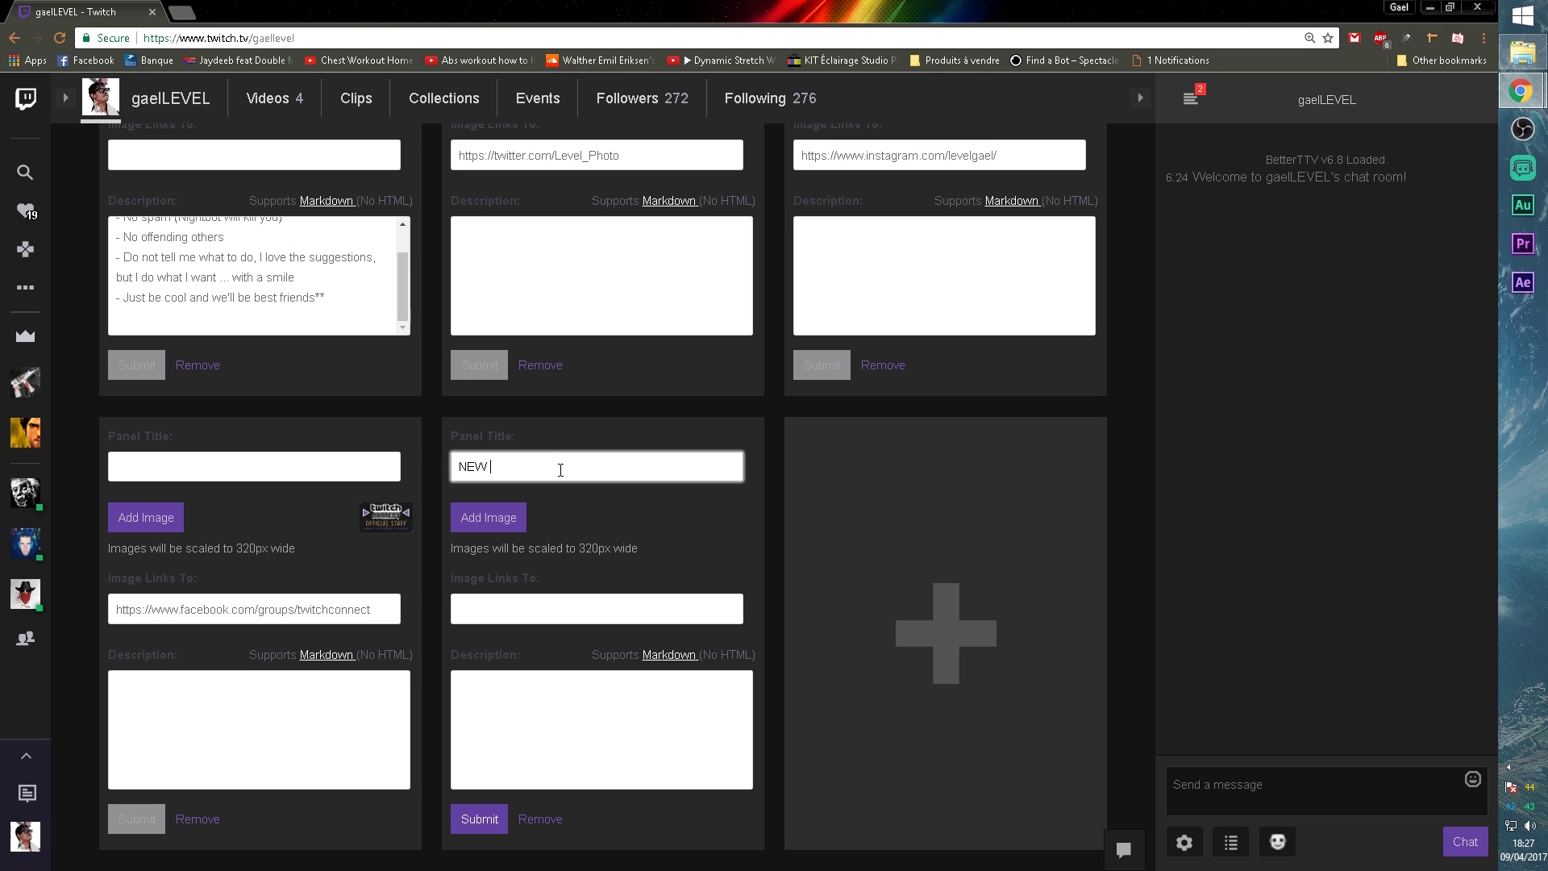
pyautogui.write('TPANEL')
# Step: Give the panel the frog photo from Pictures, cropped to cover the whole image
pyautogui.click(489, 518)
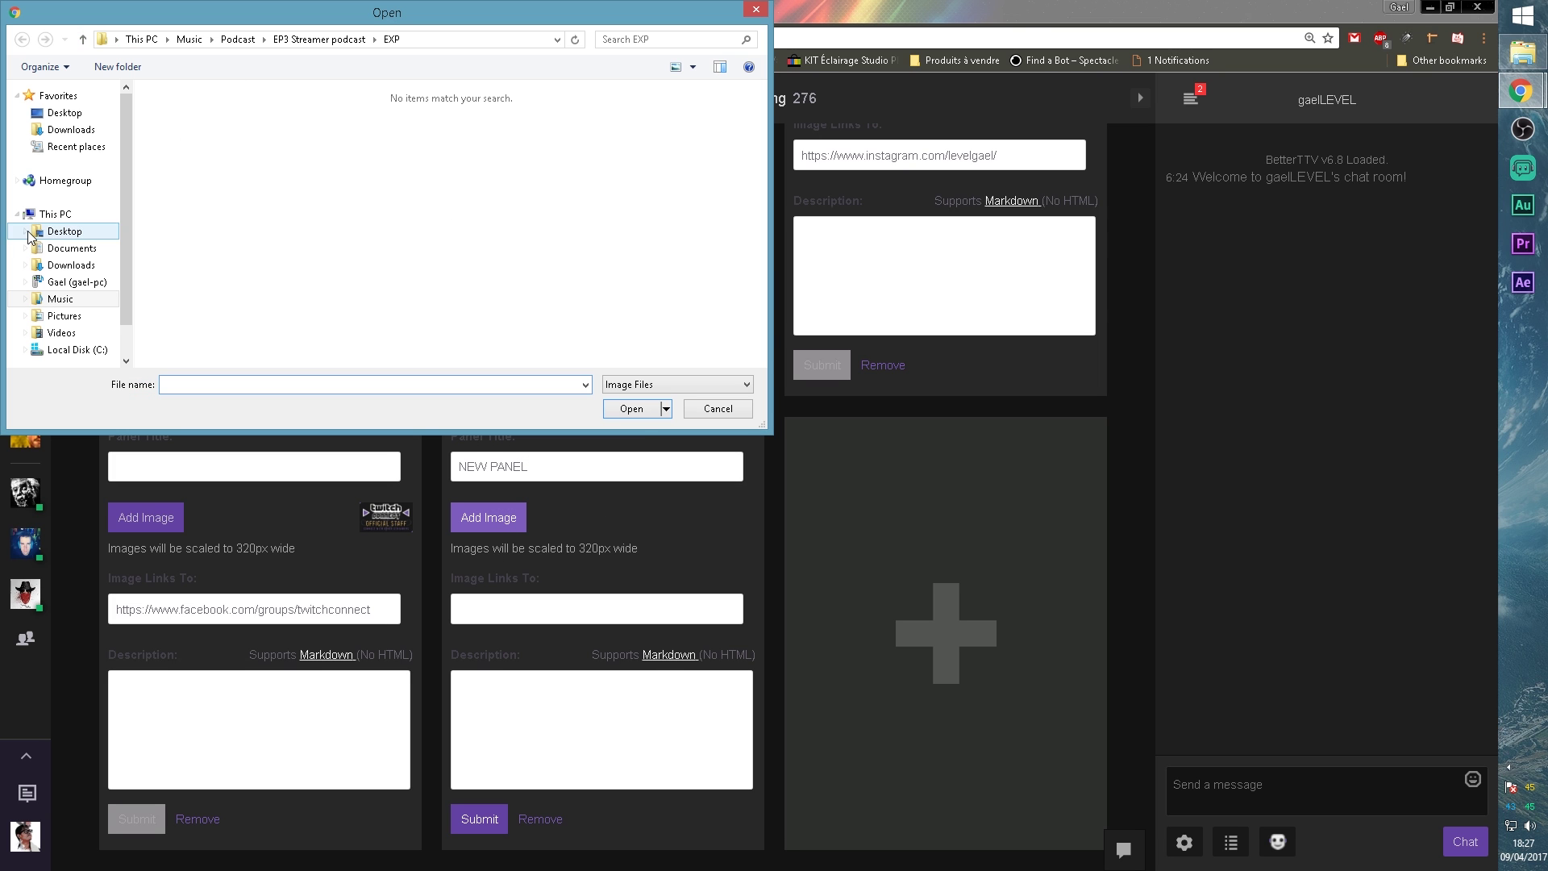
pyautogui.click(64, 316)
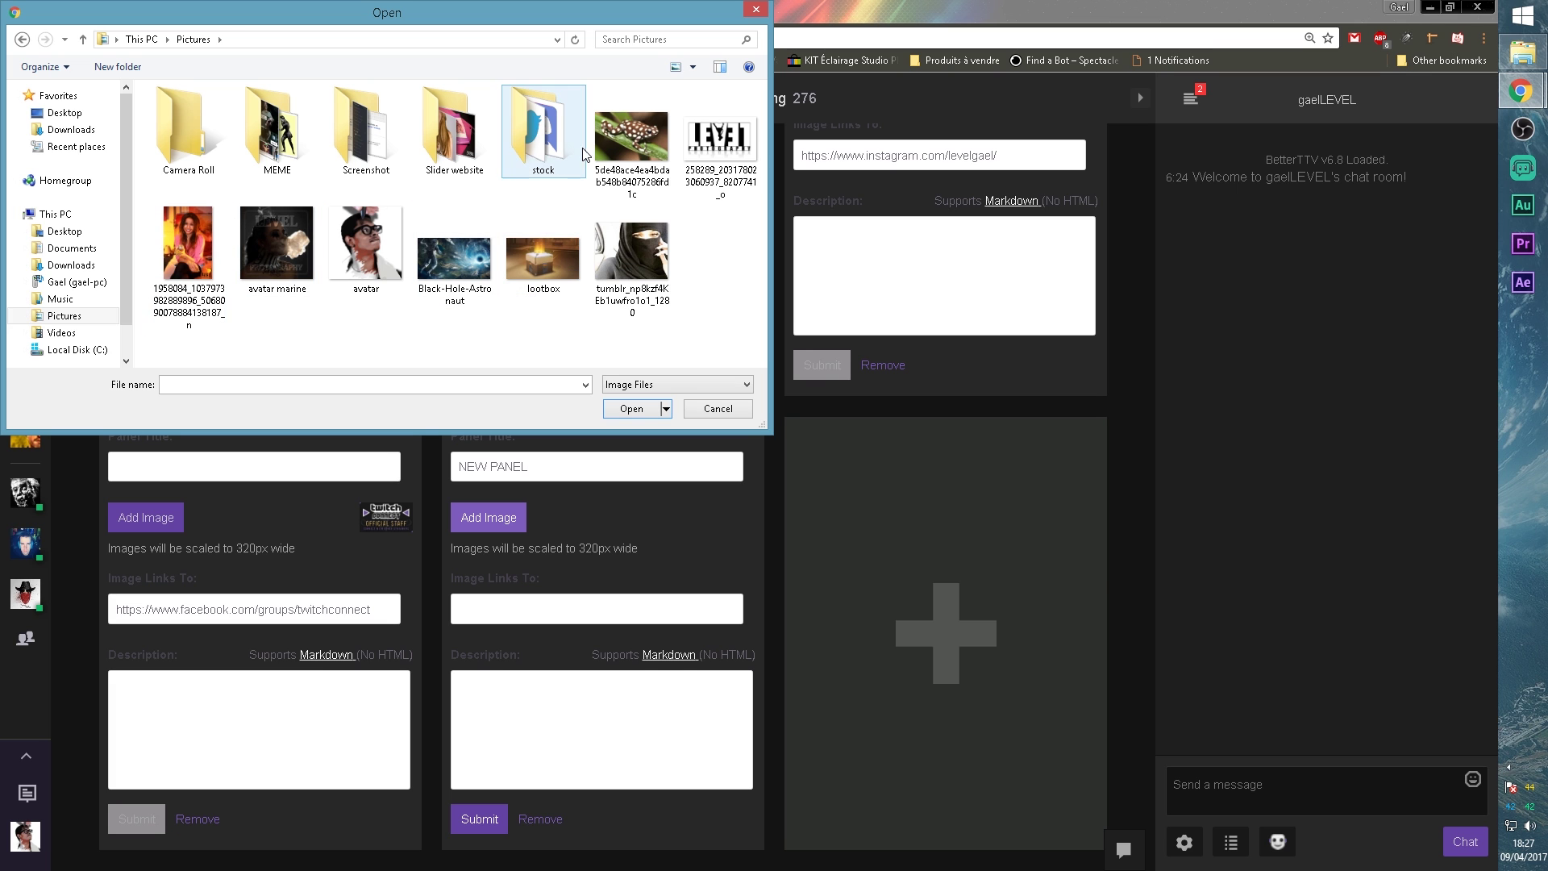
pyautogui.doubleClick(632, 137)
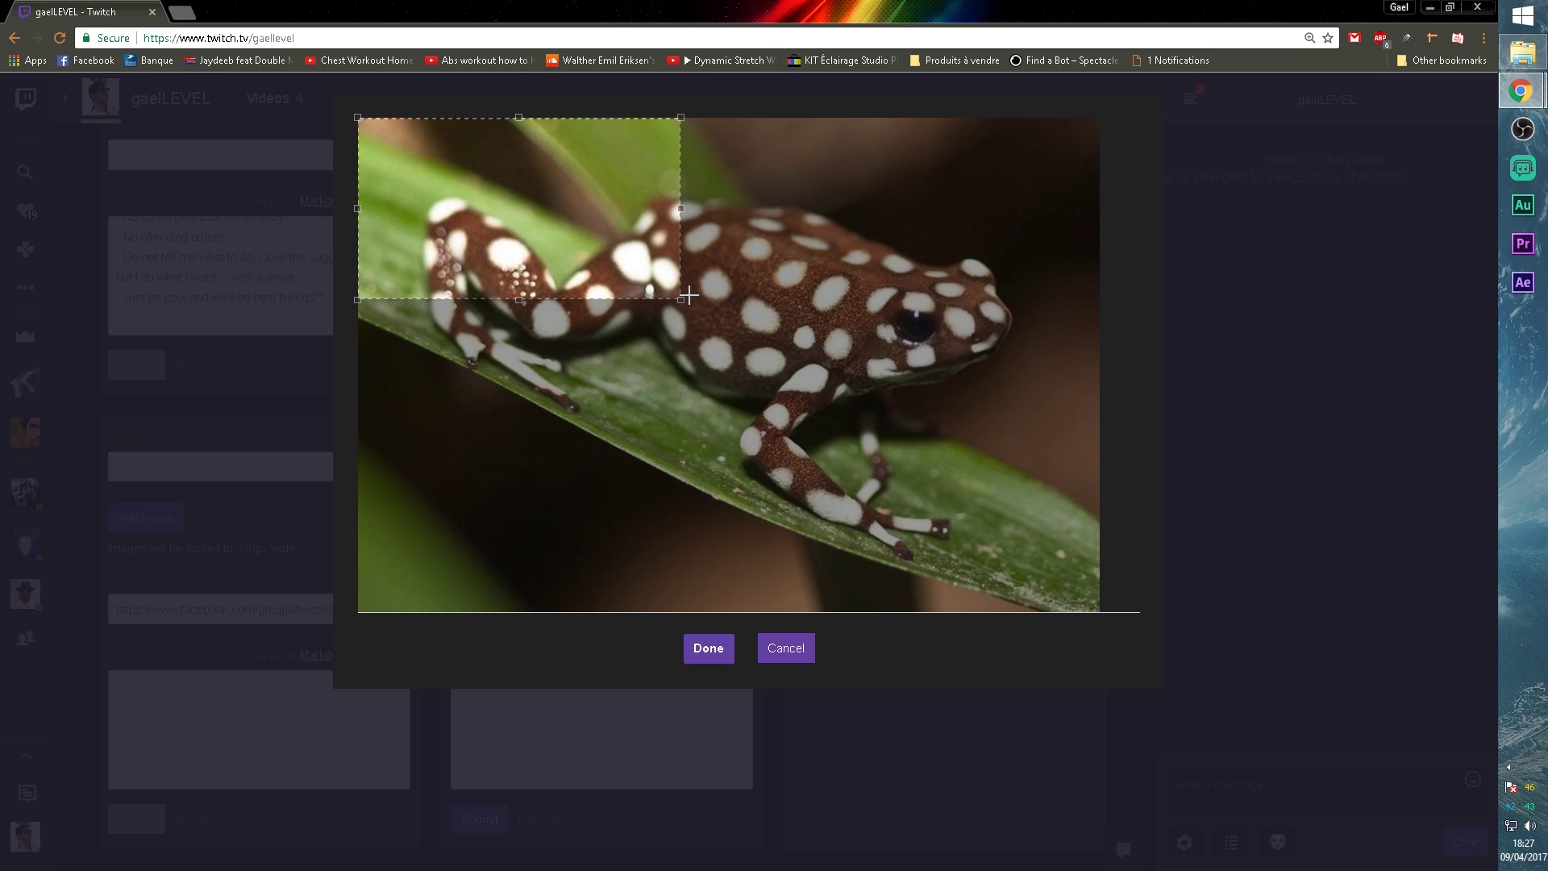
pyautogui.moveTo(681, 301); pyautogui.dragTo(1175, 637)
pyautogui.click(702, 647)
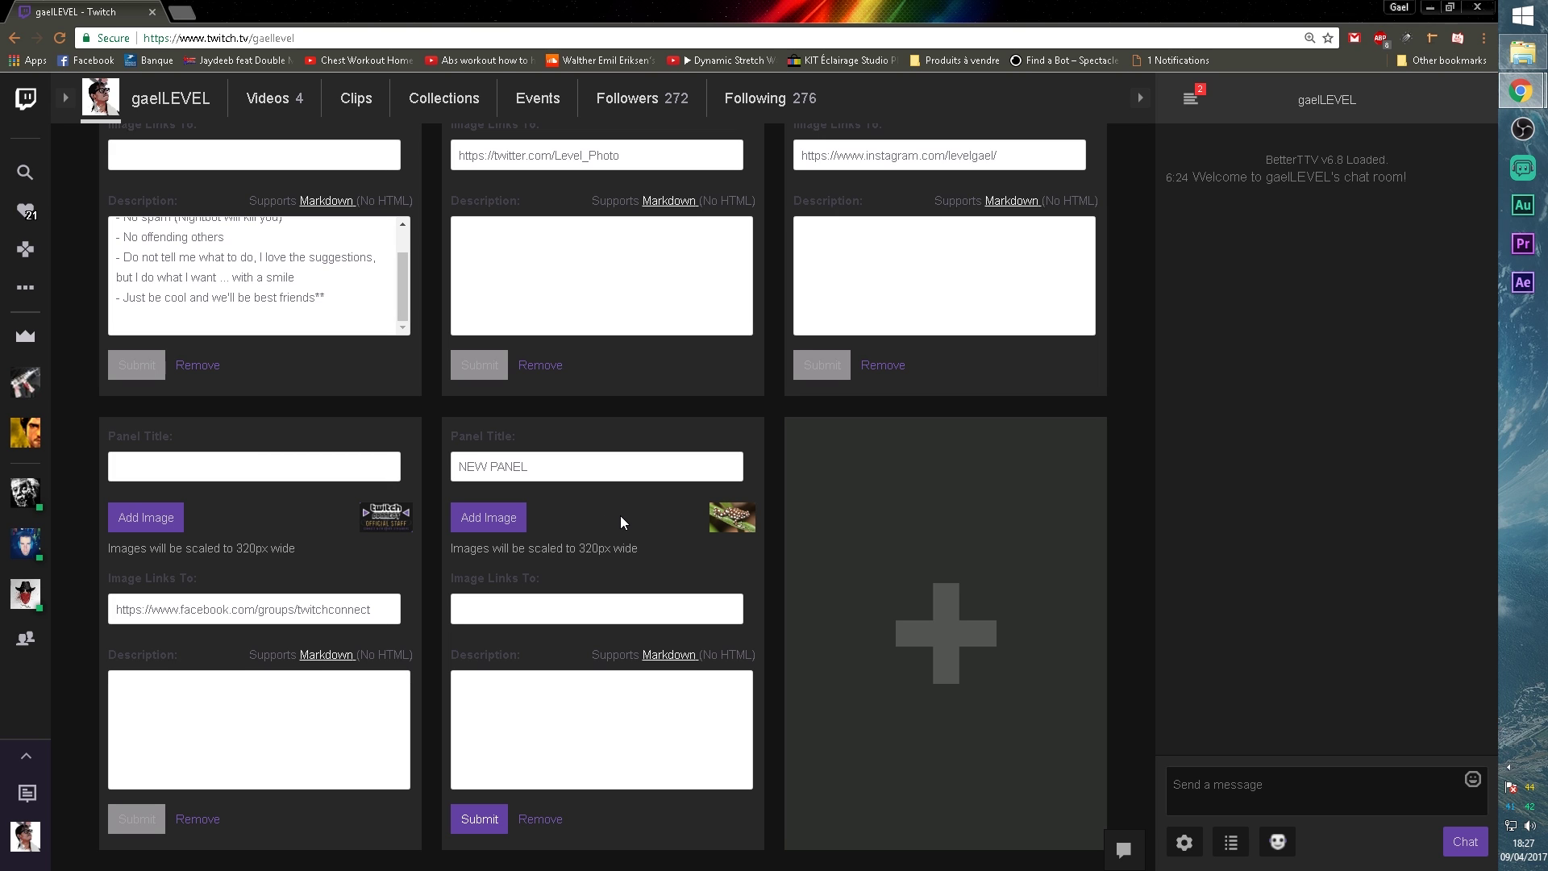
pyautogui.click(572, 598)
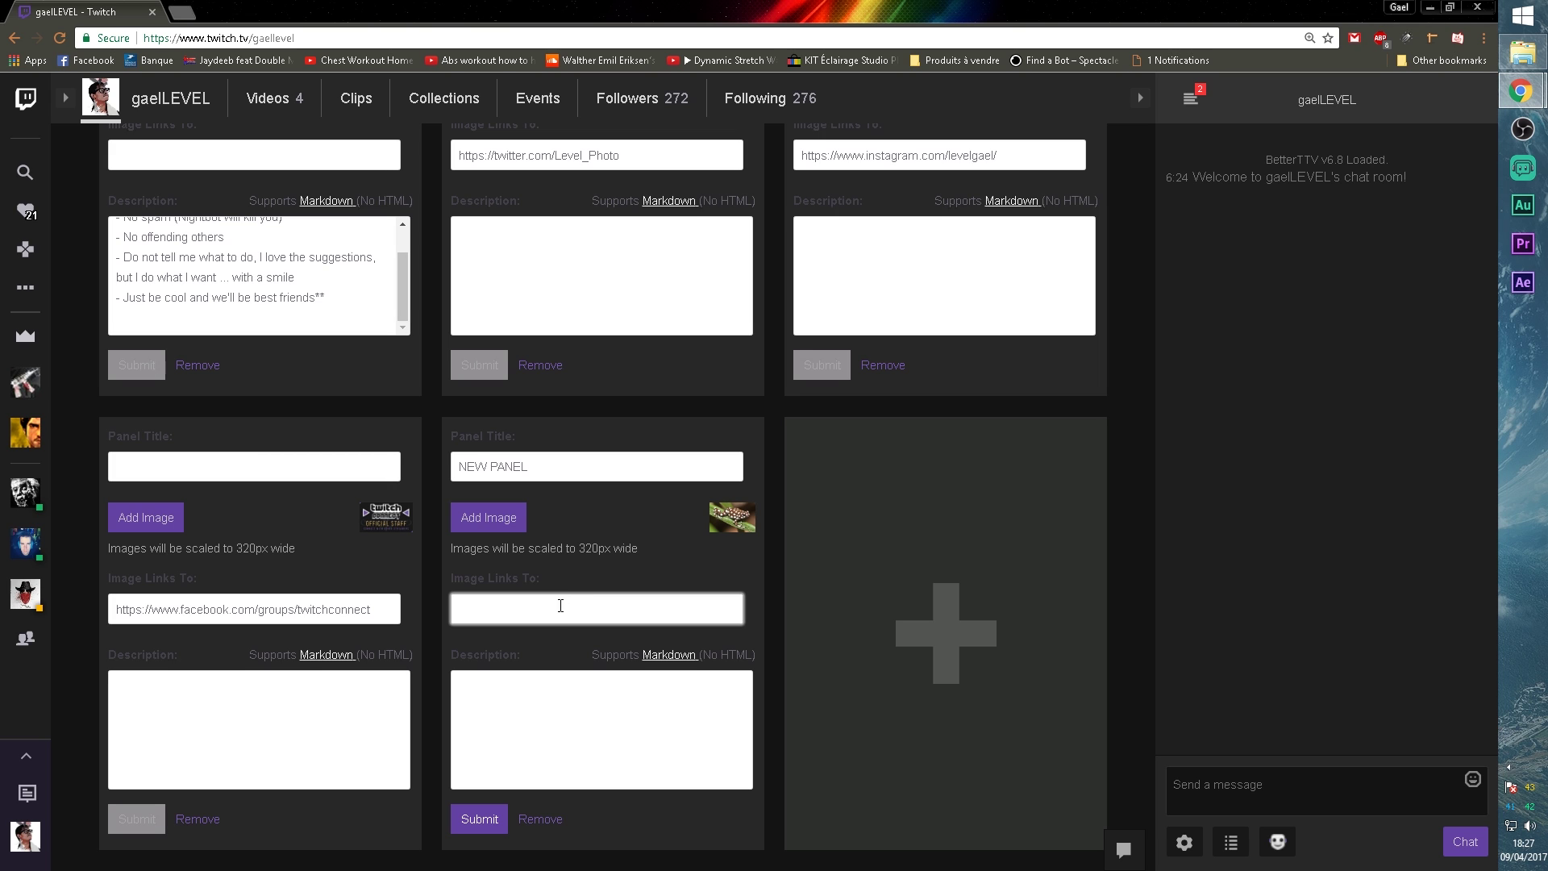
pyautogui.click(190, 14)
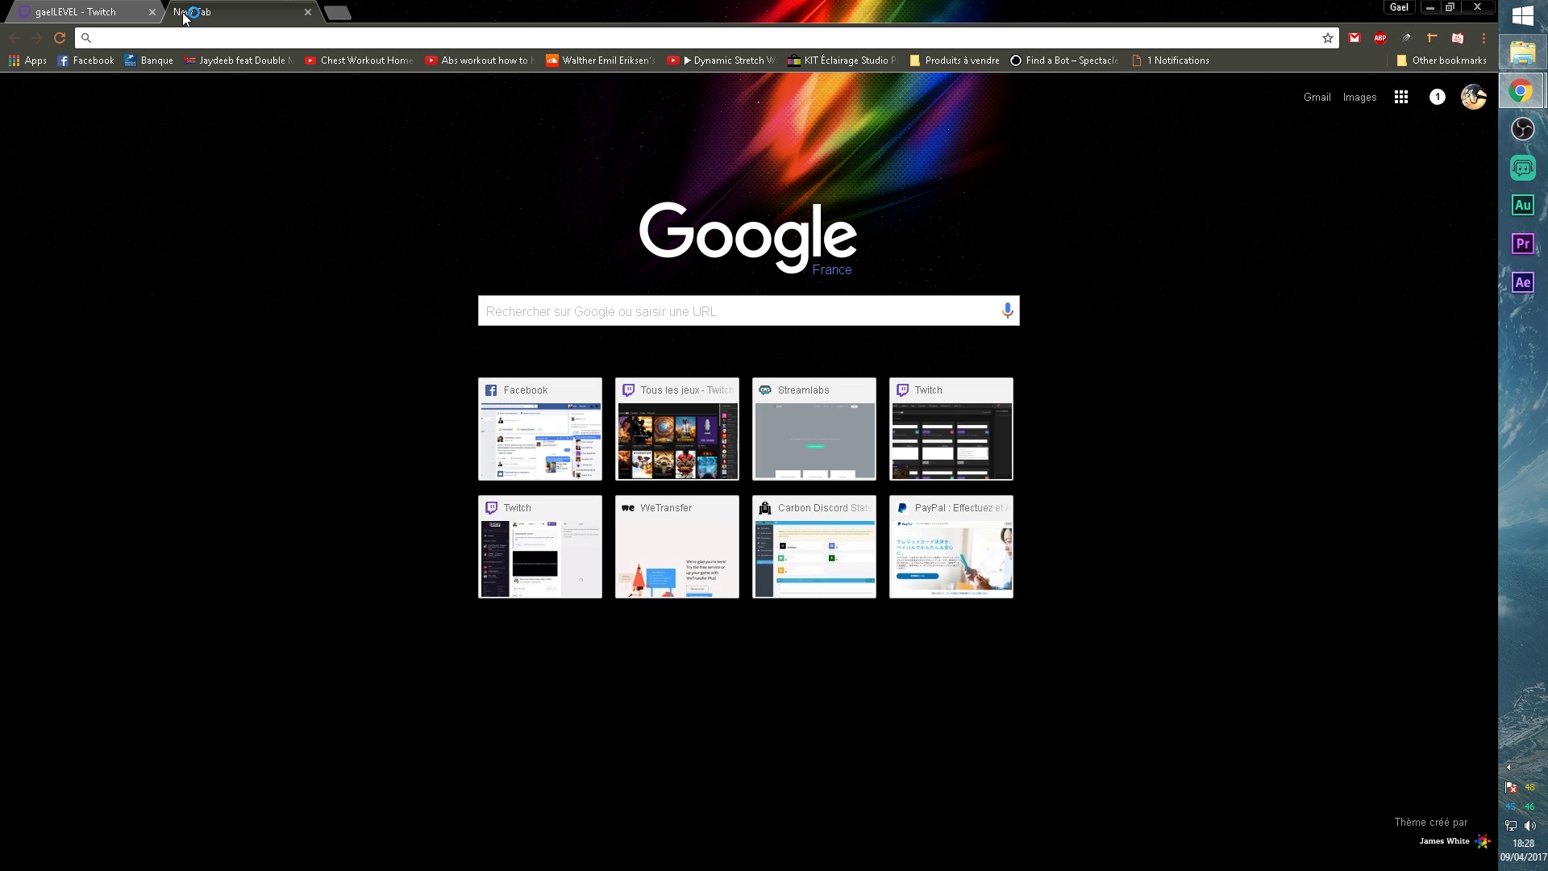
pyautogui.click(78, 11)
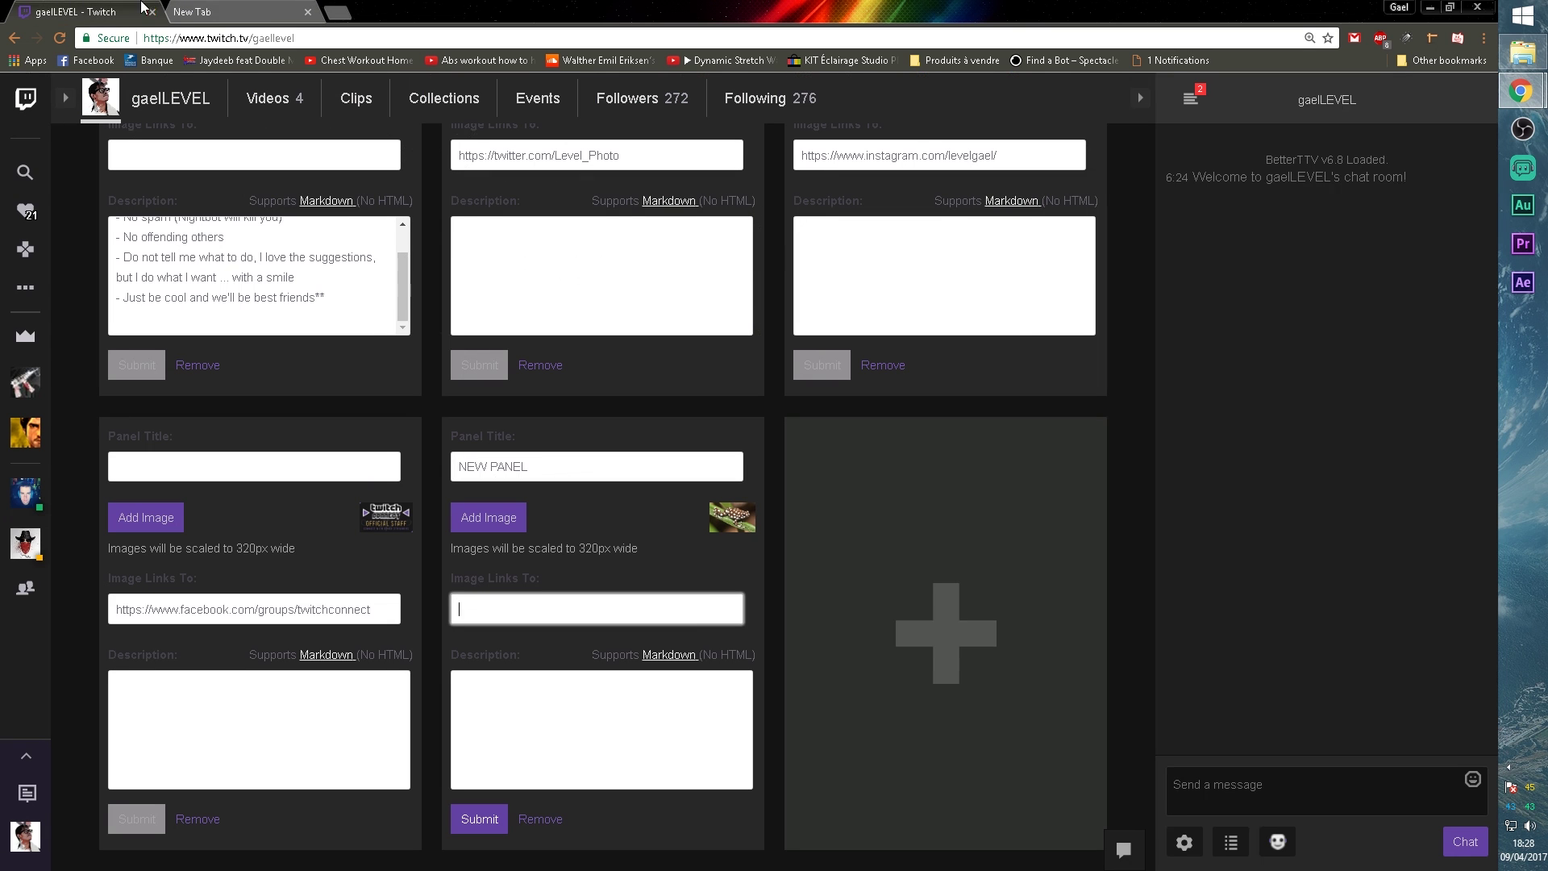
pyautogui.click(308, 12)
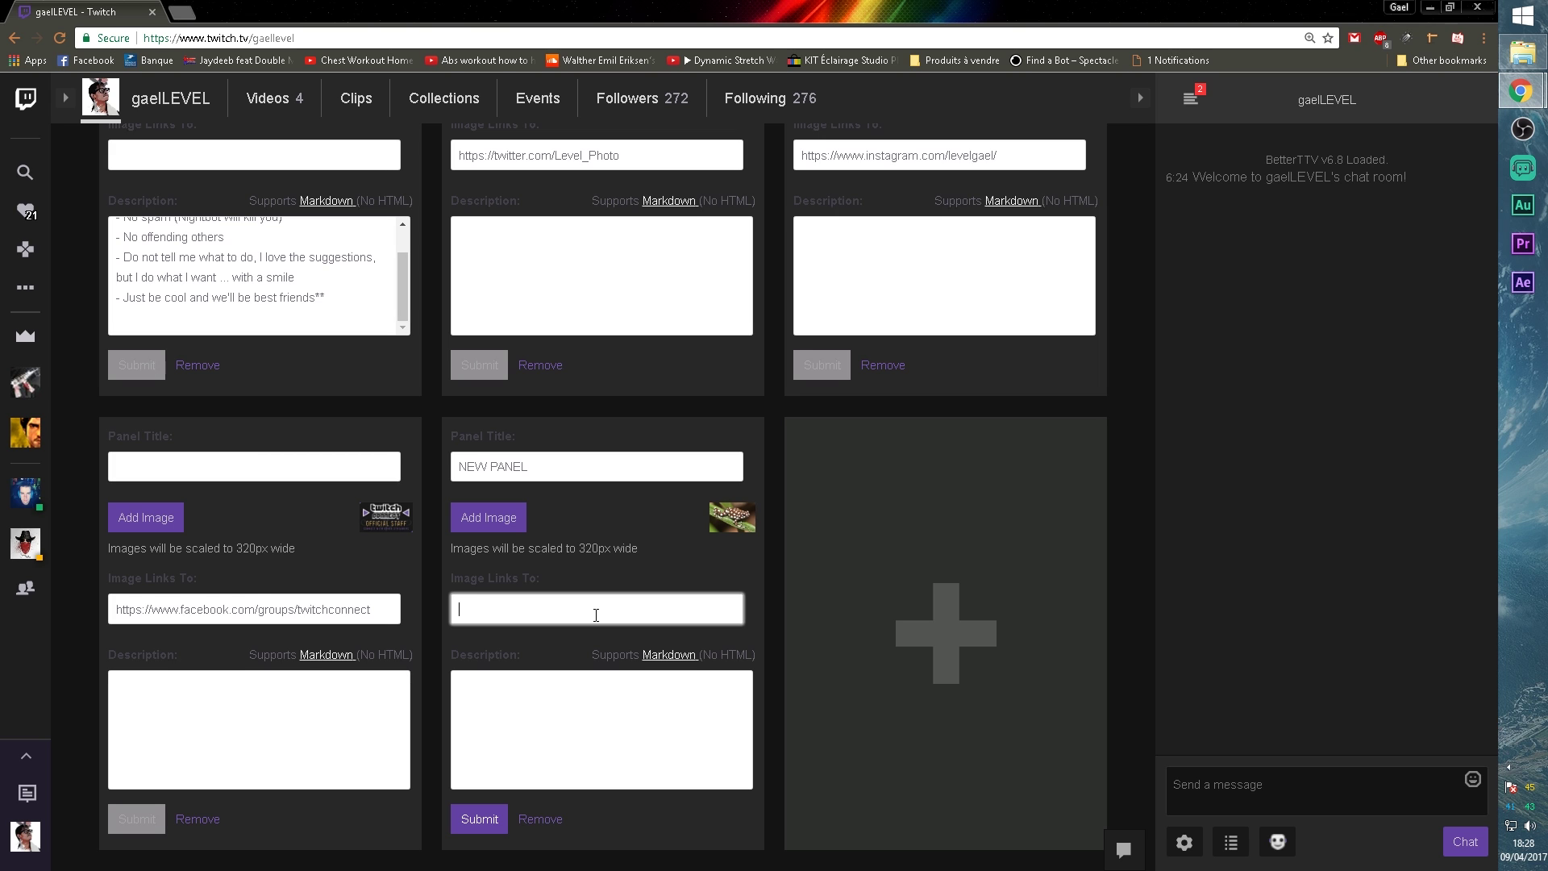
pyautogui.write('www.google.com')
pyautogui.click(548, 686)
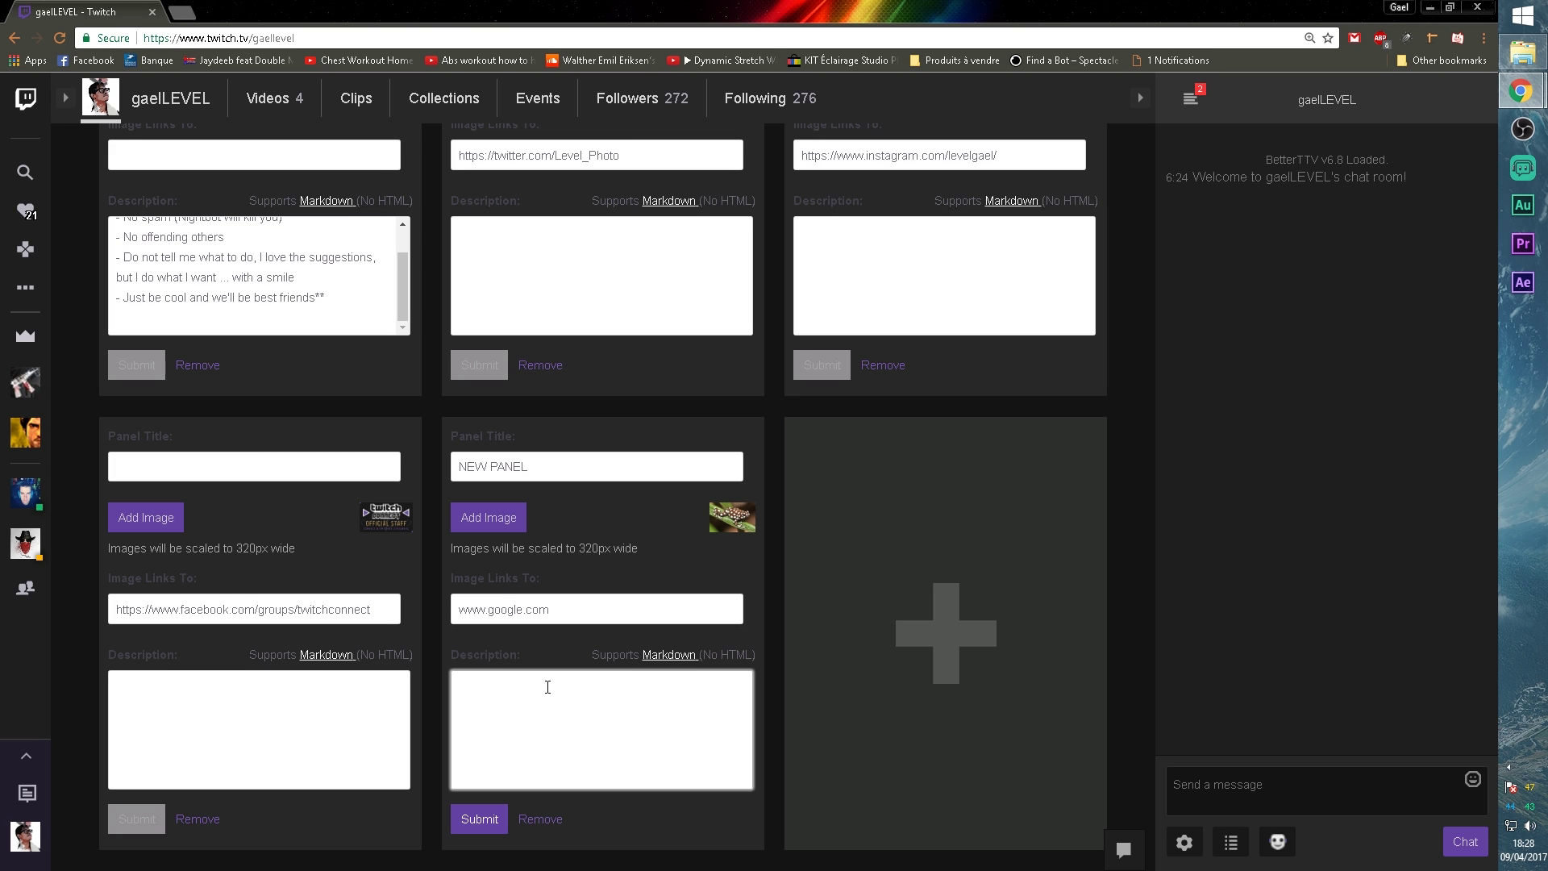
pyautogui.write('This is a cool search engine')
pyautogui.click(482, 820)
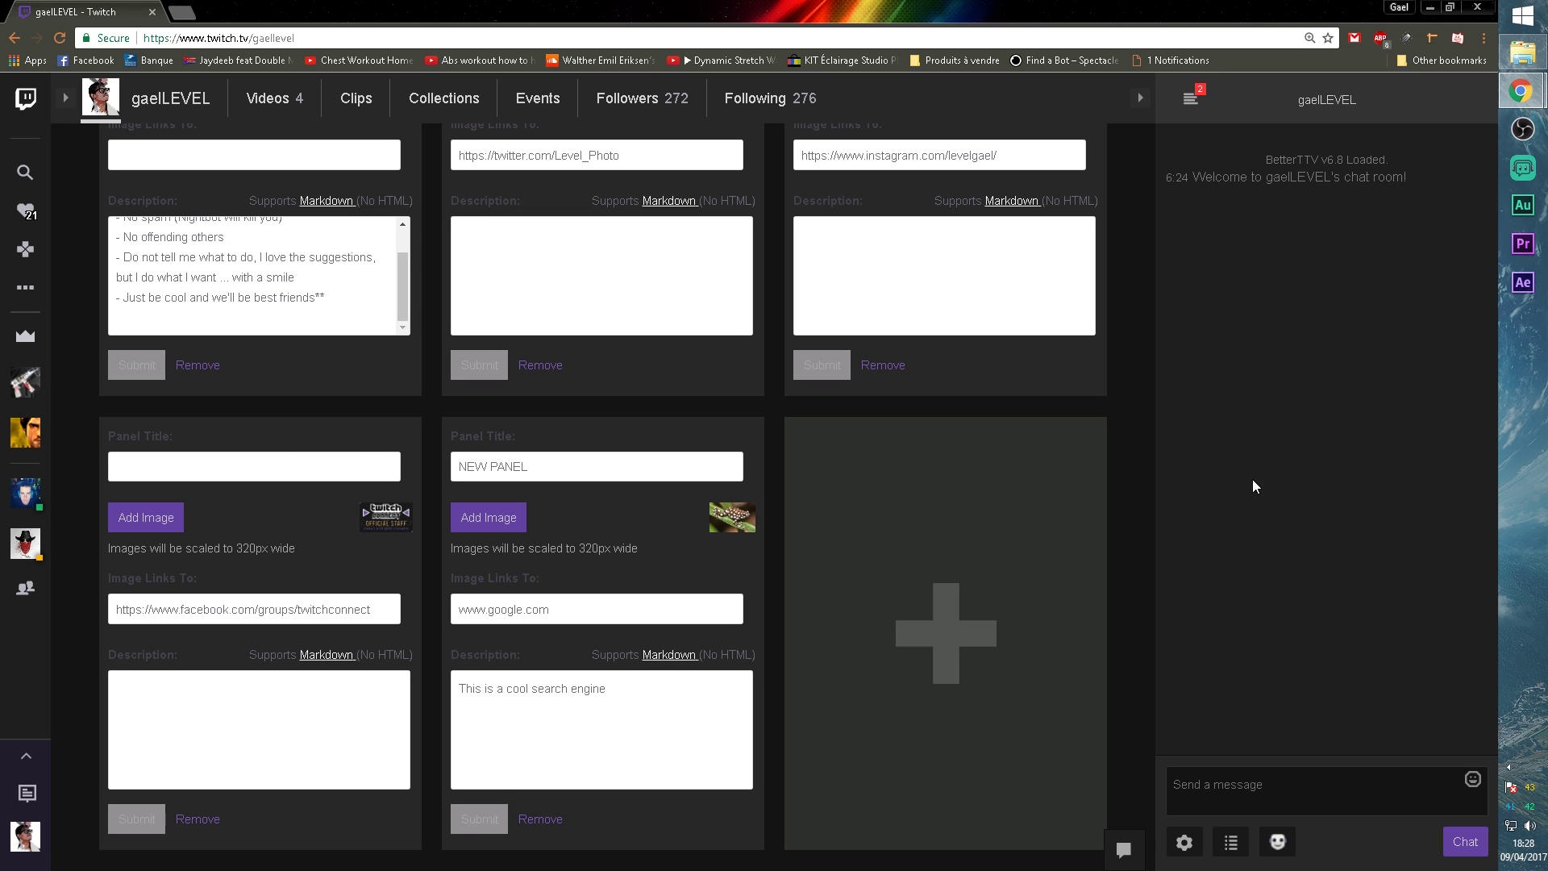
# Step: Turn off panel editing and view the finished NEW PANEL with its frog image and description
pyautogui.scroll(5, 554, 655)
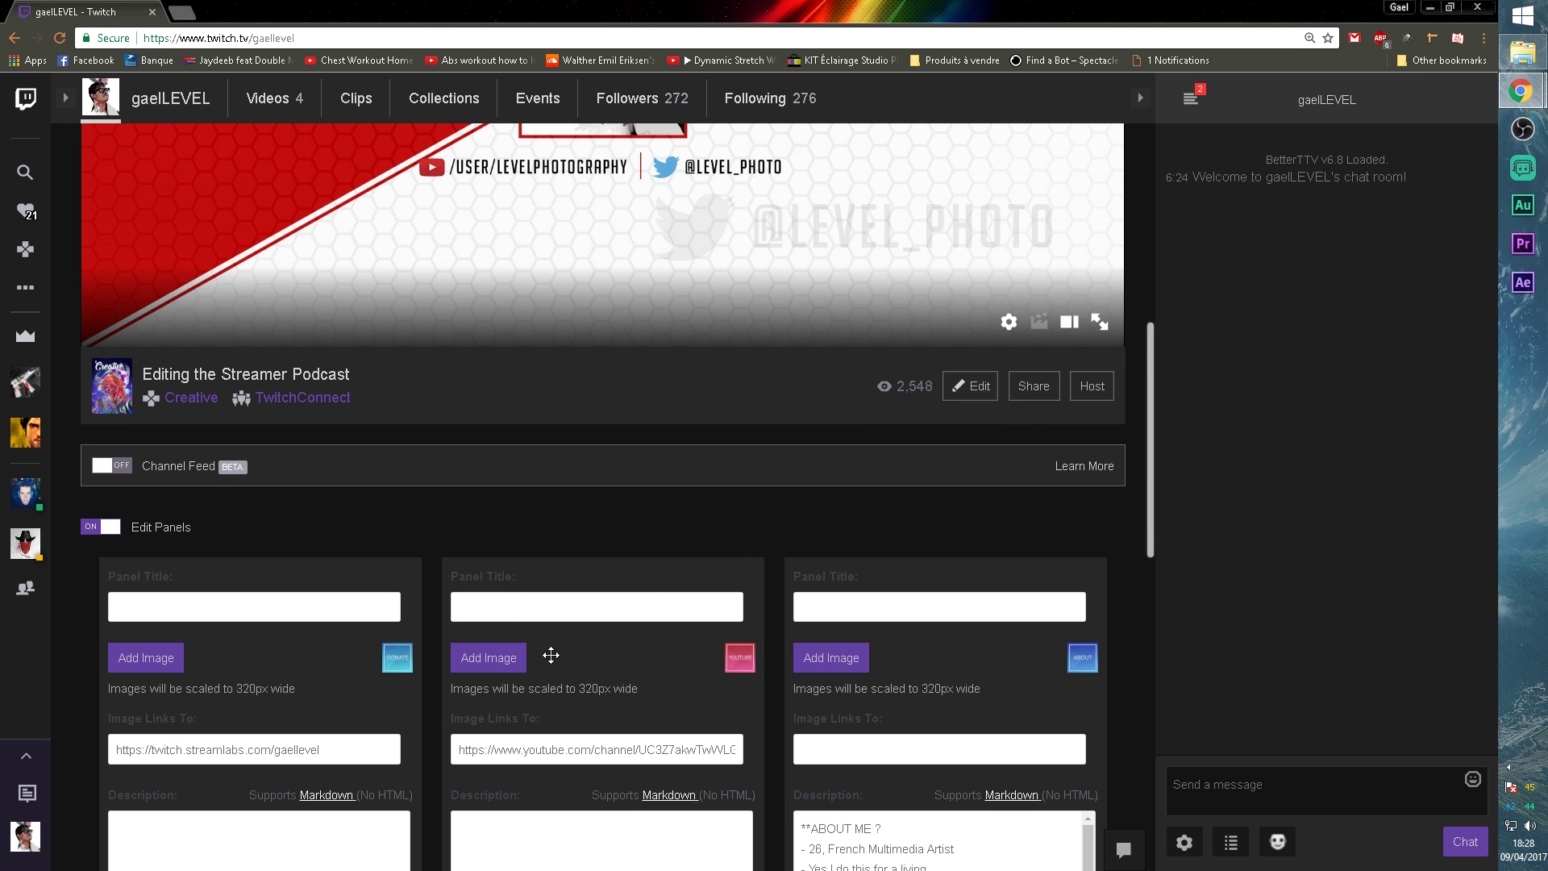
pyautogui.click(100, 529)
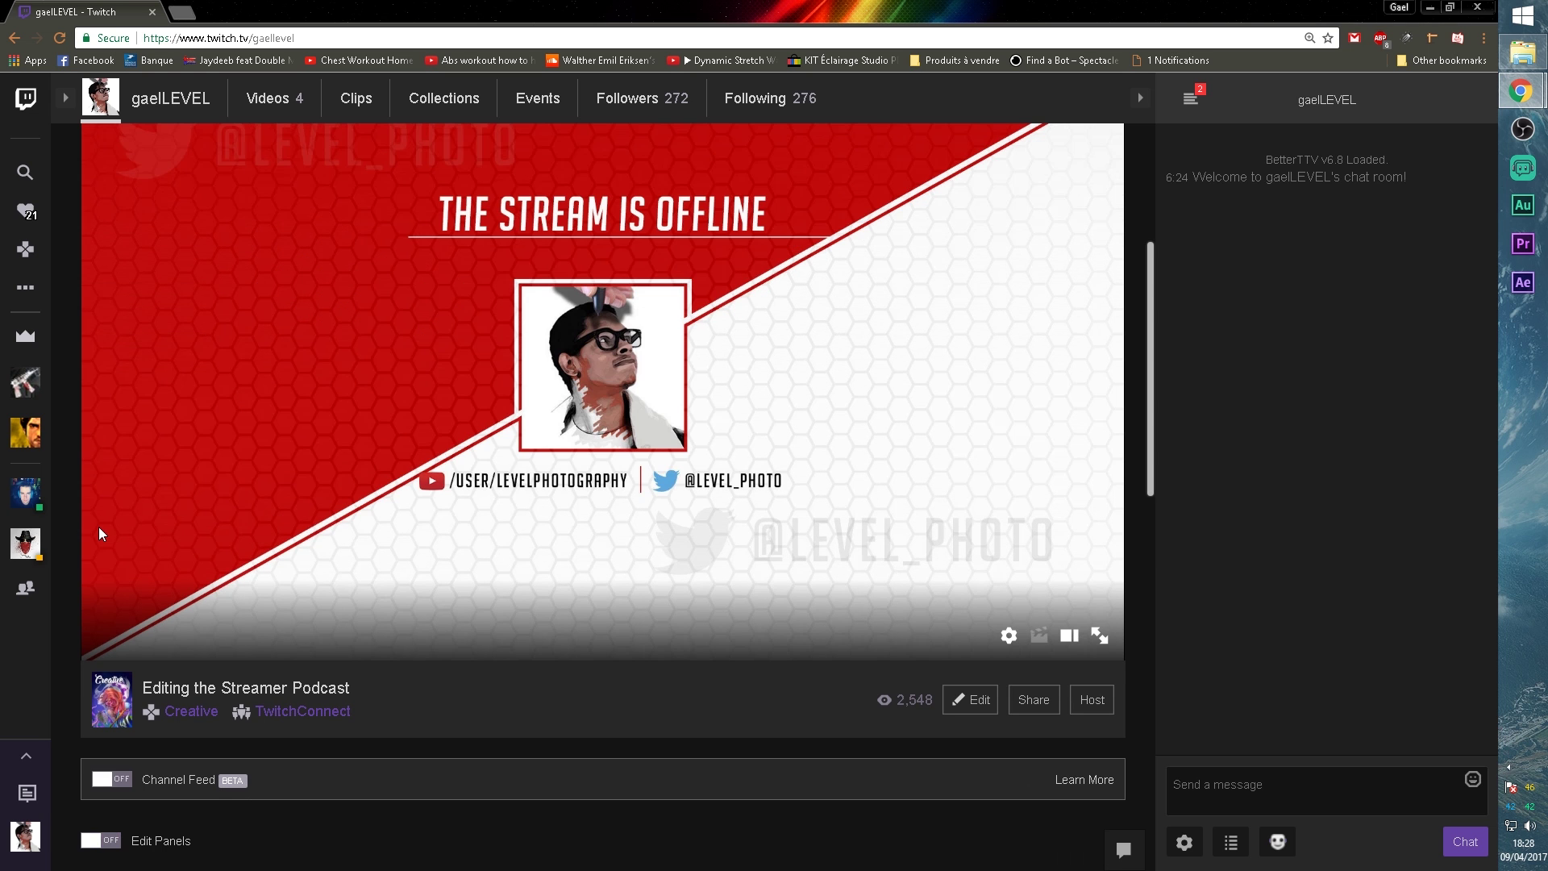
pyautogui.scroll(-15, 418, 435)
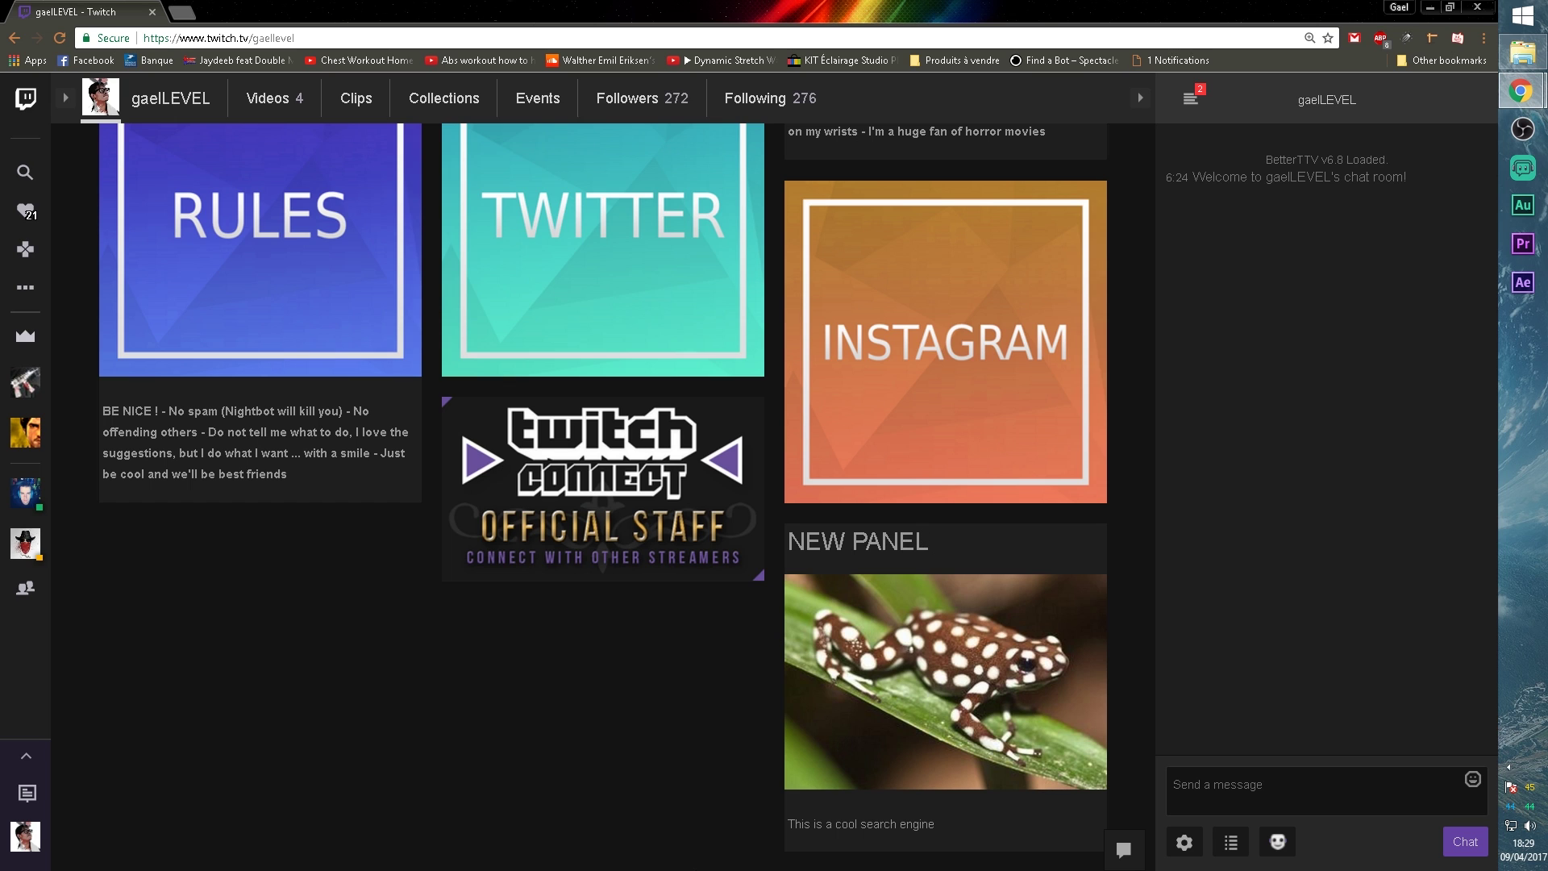
pyautogui.moveTo(791, 825); pyautogui.dragTo(973, 829)
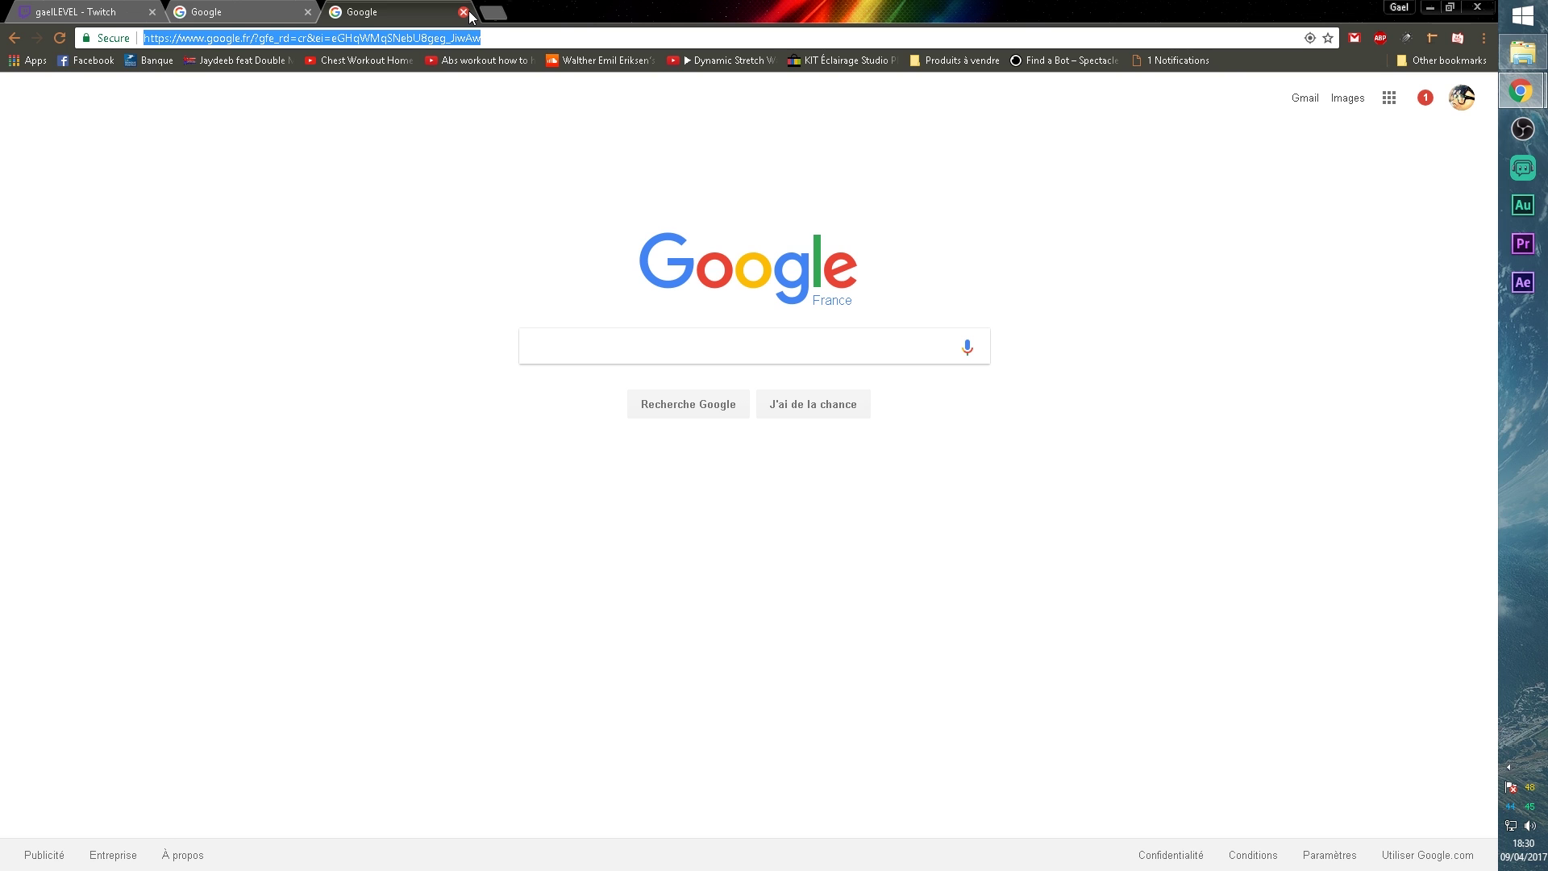
pyautogui.click(308, 12)
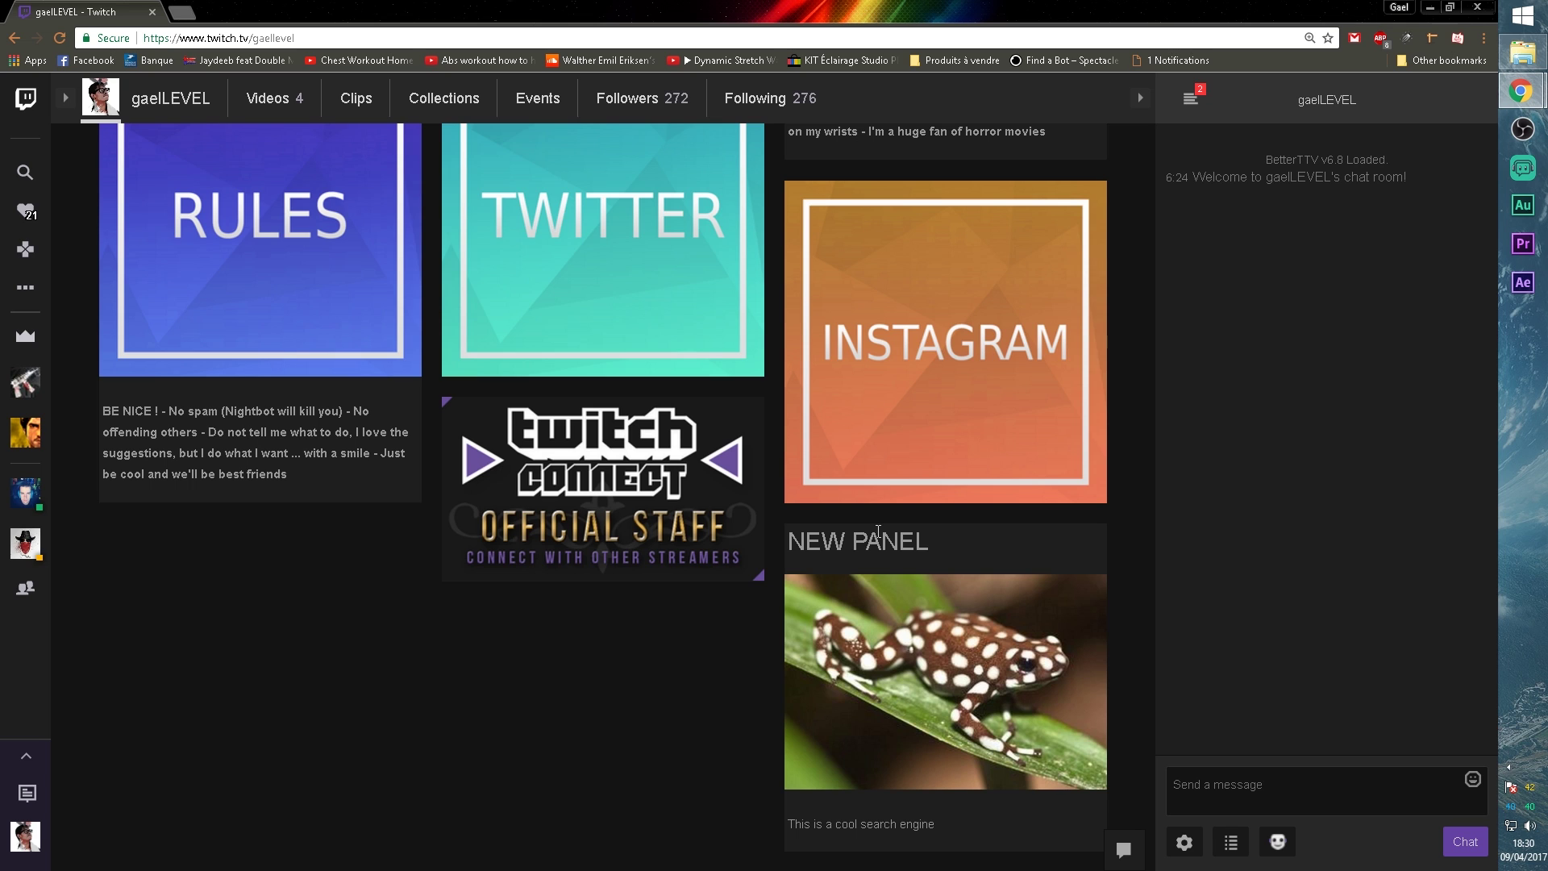
pyautogui.scroll(4, 610, 593)
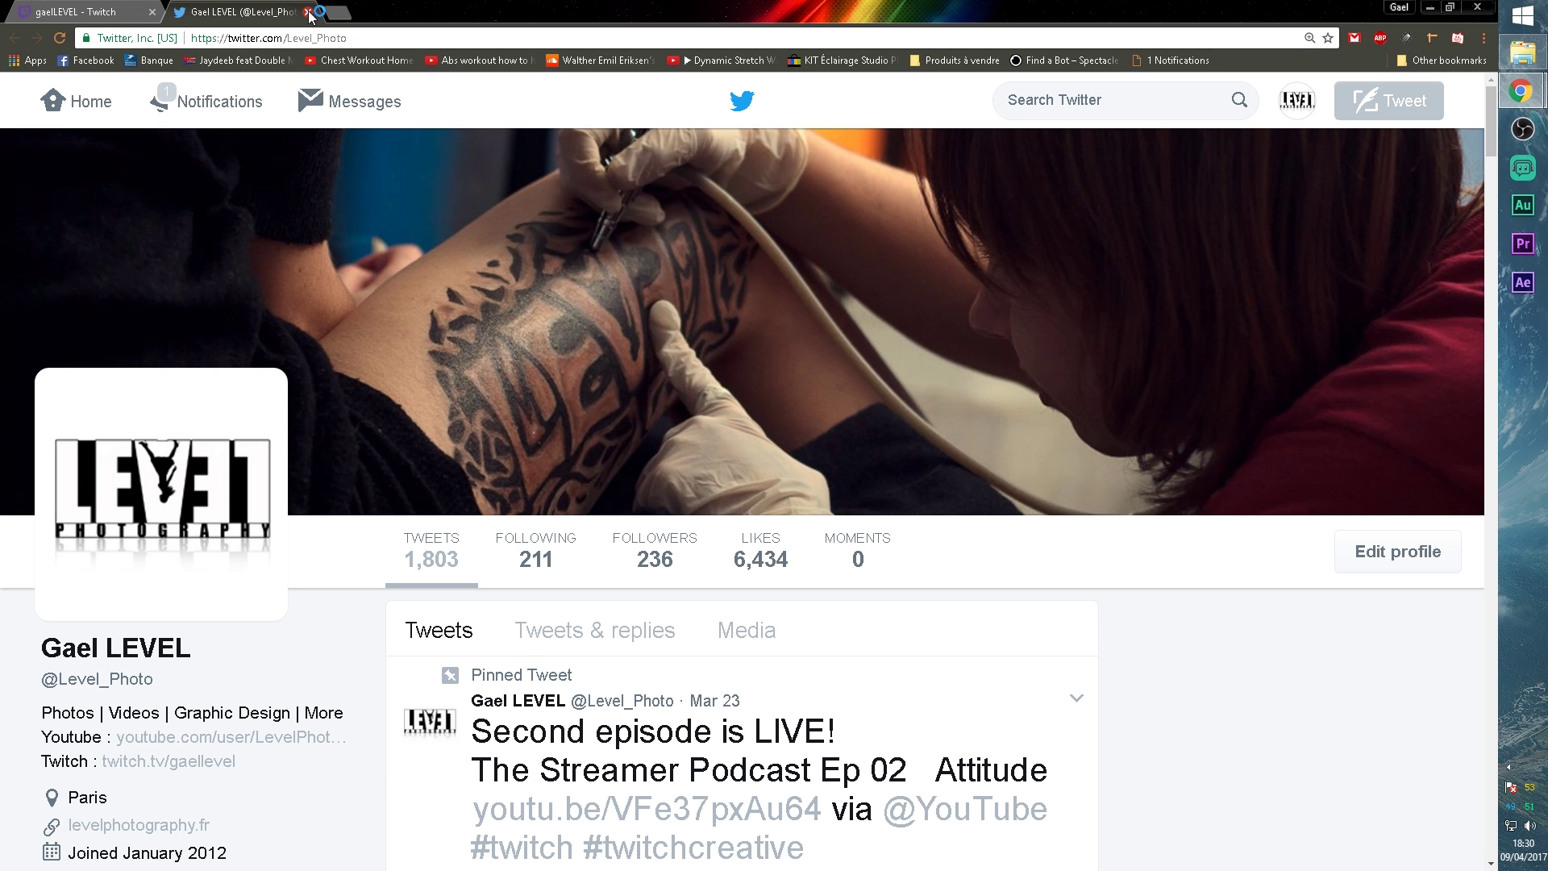
pyautogui.click(309, 12)
pyautogui.scroll(10, 245, 727)
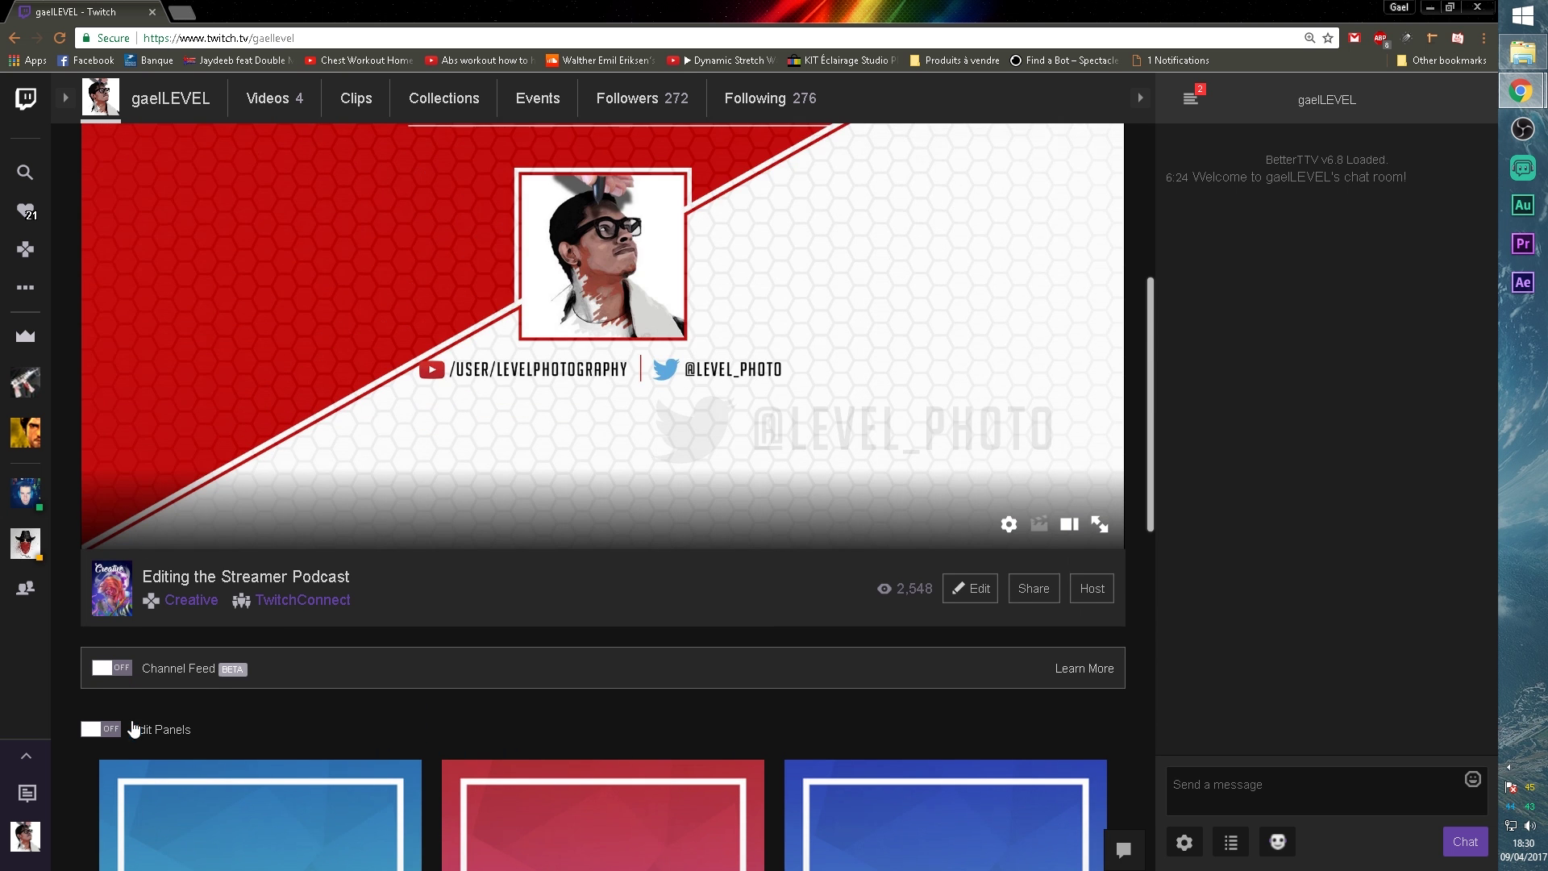
# Step: Re-enable panel editing and add two lines of filler text to NEW PANEL's description
pyautogui.scroll(-3, 127, 718)
pyautogui.click(100, 487)
pyautogui.scroll(-7, 640, 565)
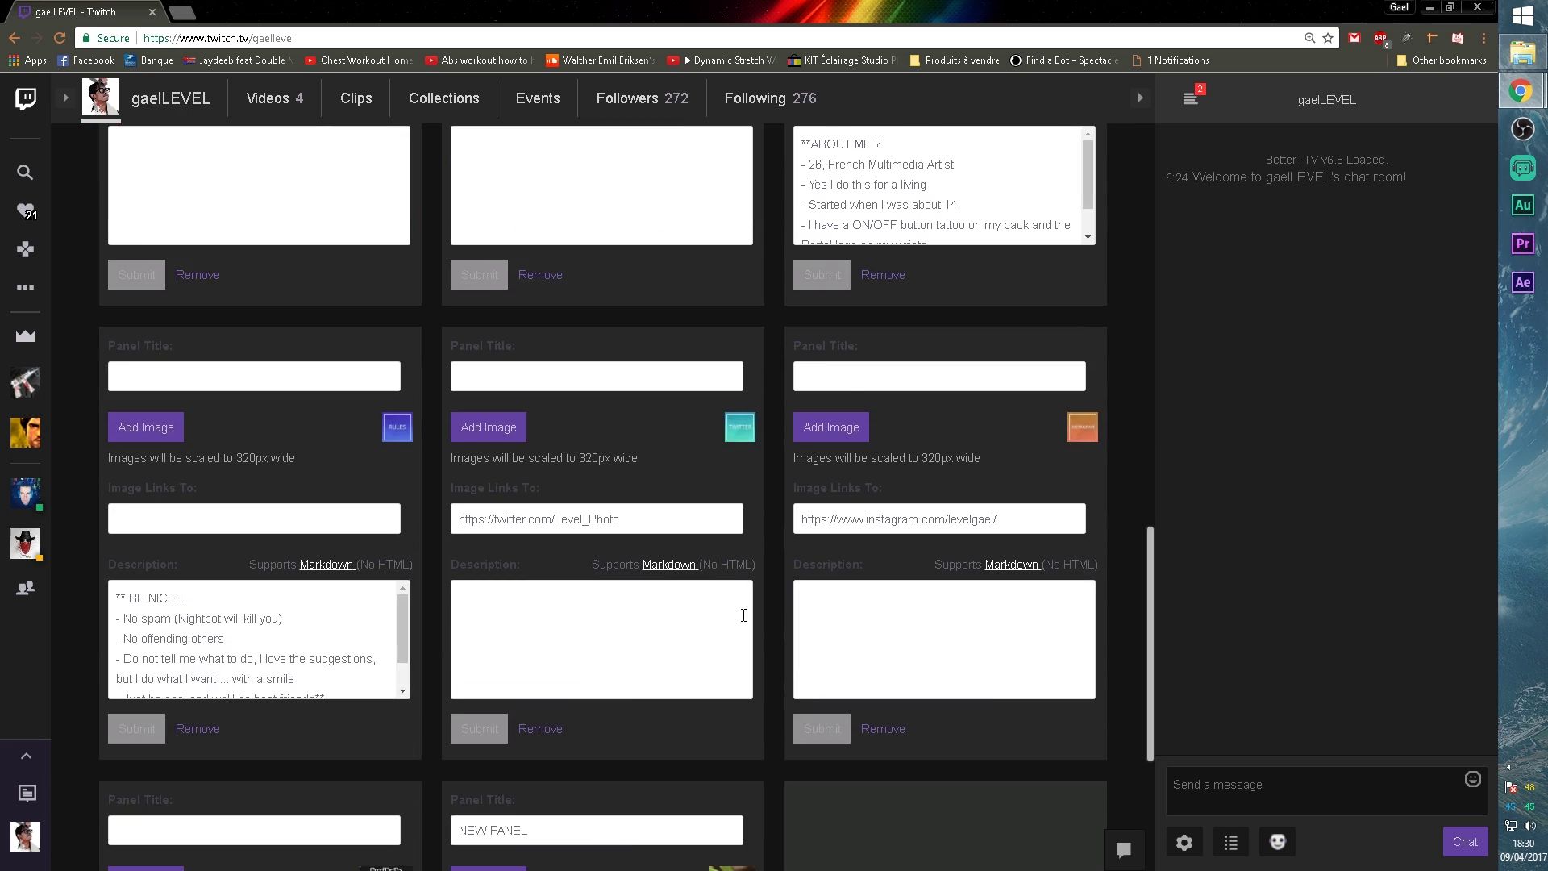
pyautogui.click(588, 720)
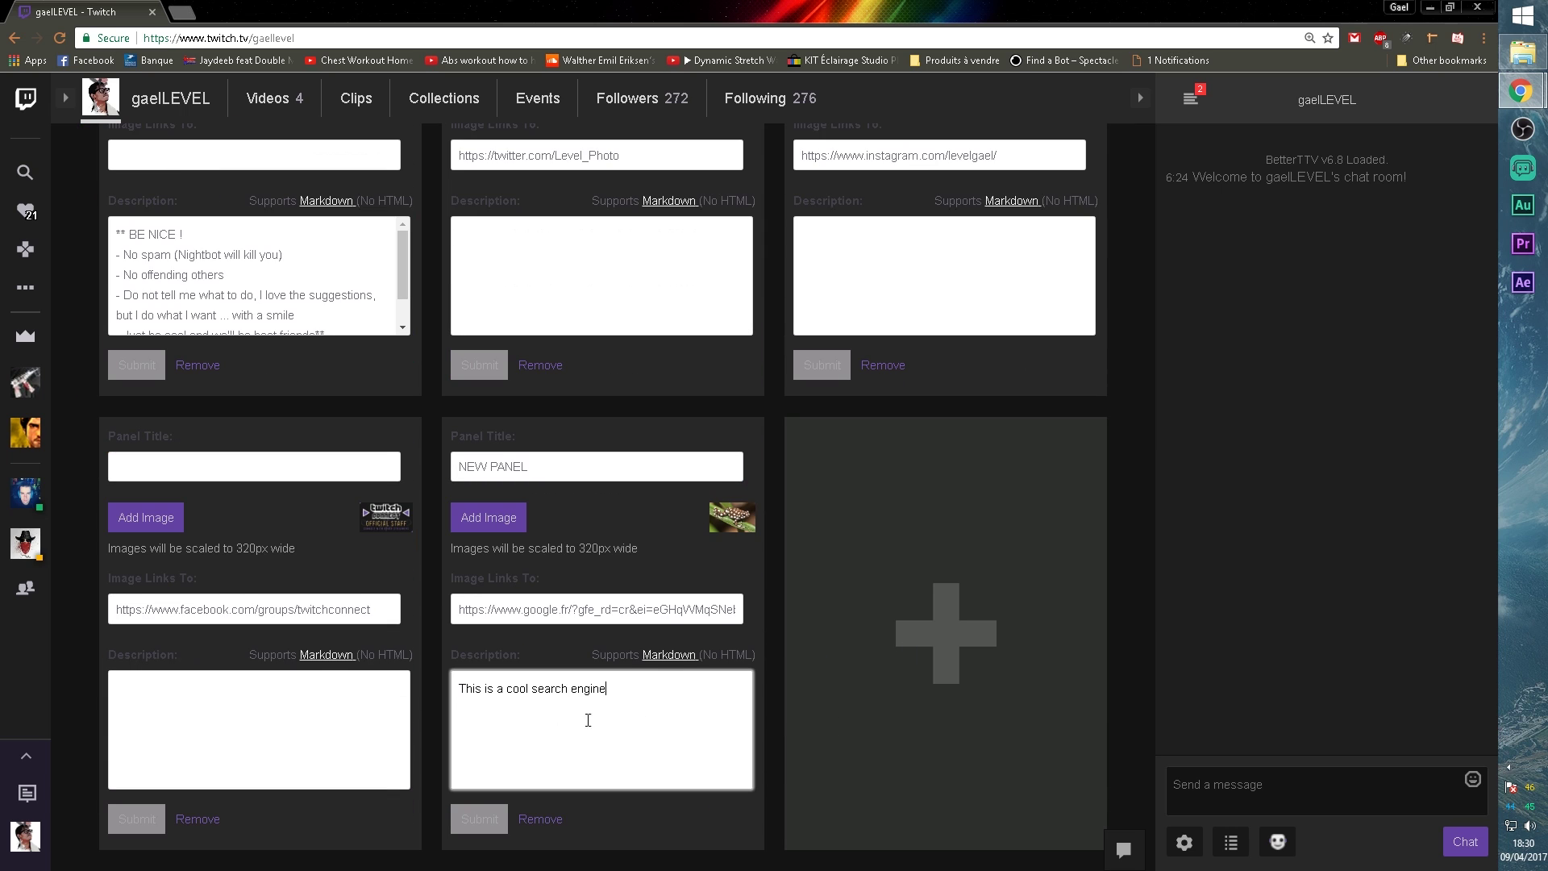
pyautogui.press('Return')
pyautogui.write('goizhgoizoghzeogihzeg')
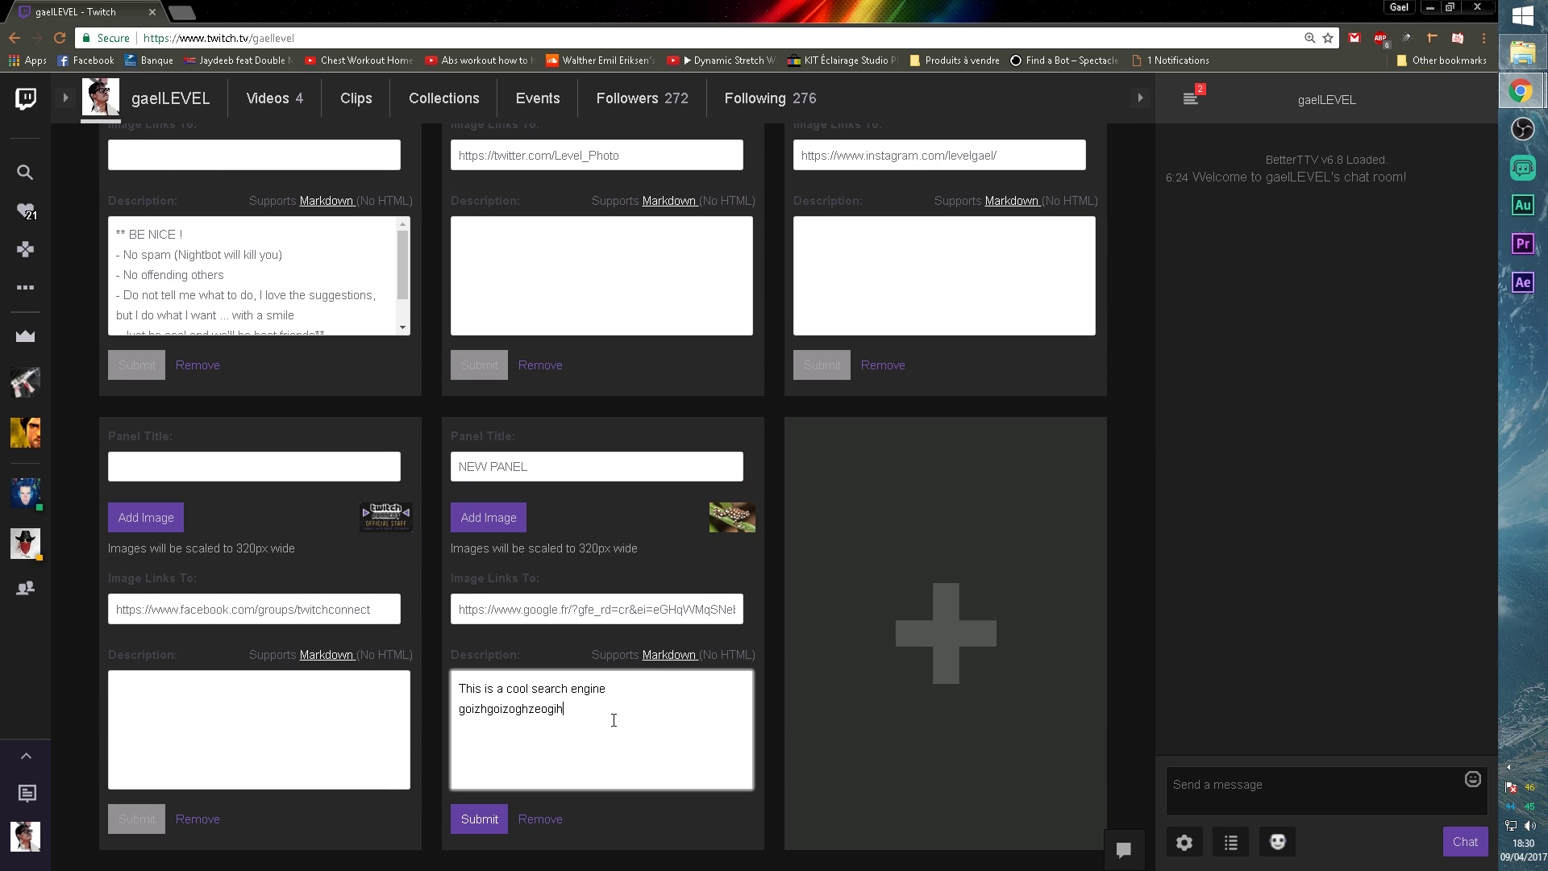
pyautogui.press('Return')
pyautogui.write('zigziguhzughzughzifhzihg')
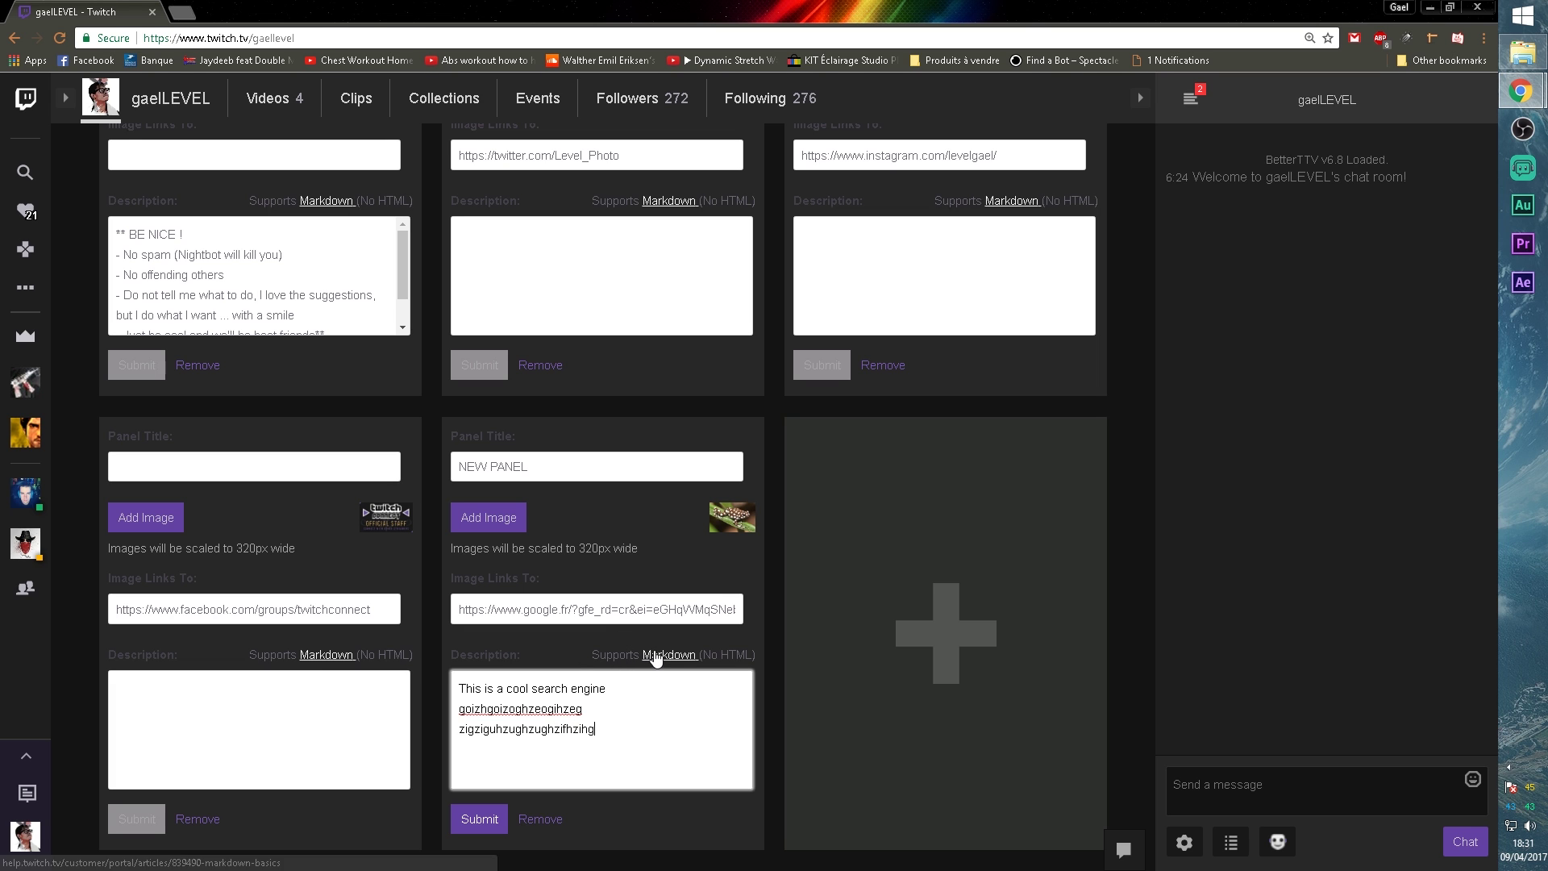
# Step: Look through the Markdown formatting help article, then close its tab
pyautogui.click(661, 654)
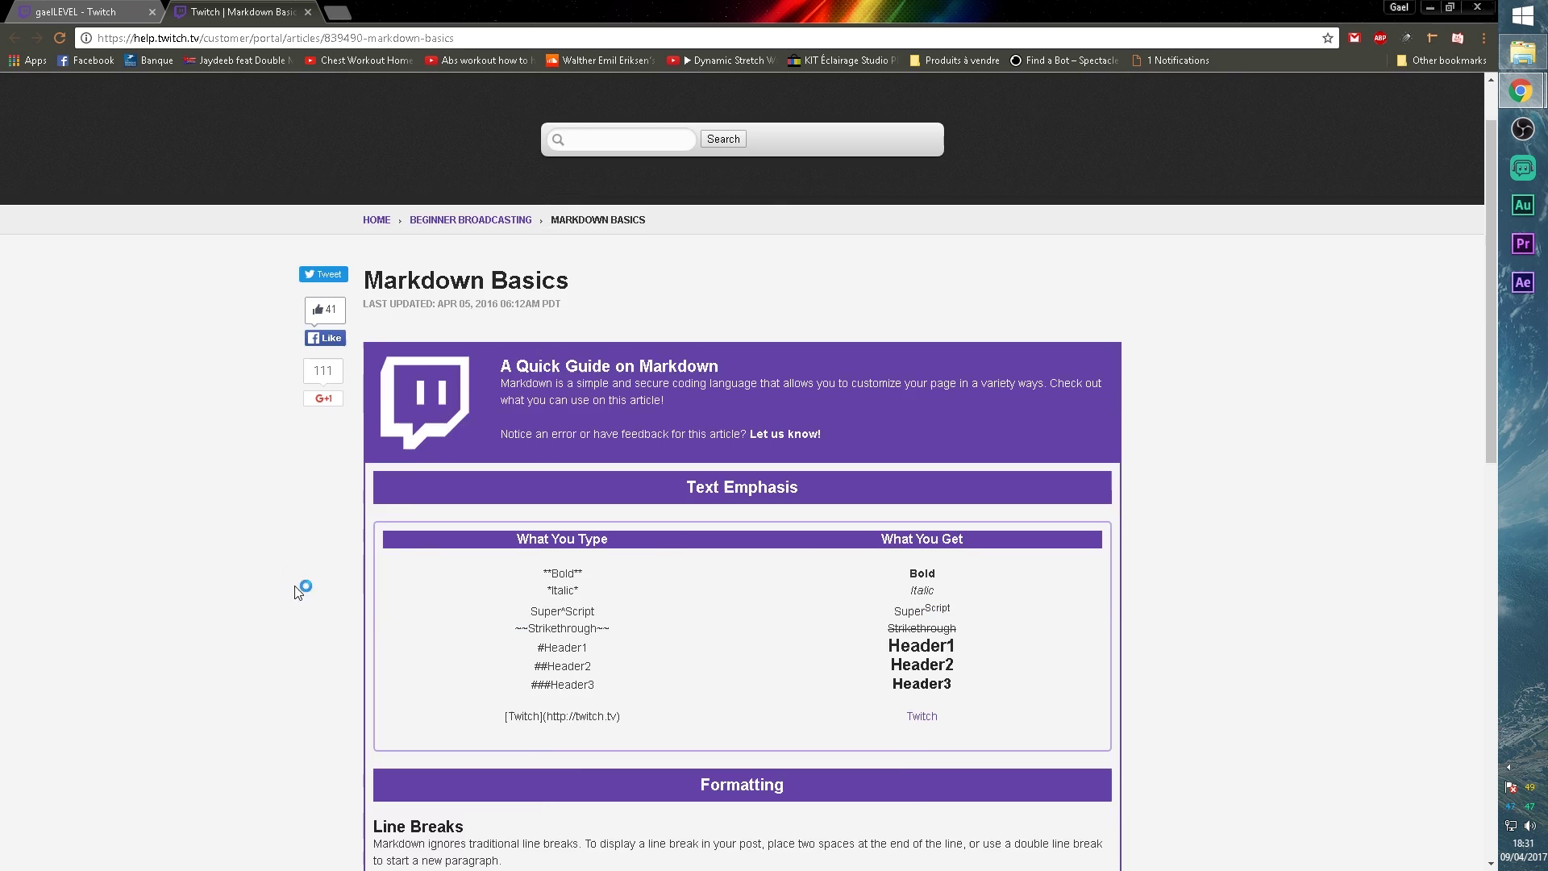
pyautogui.scroll(-7, 459, 475)
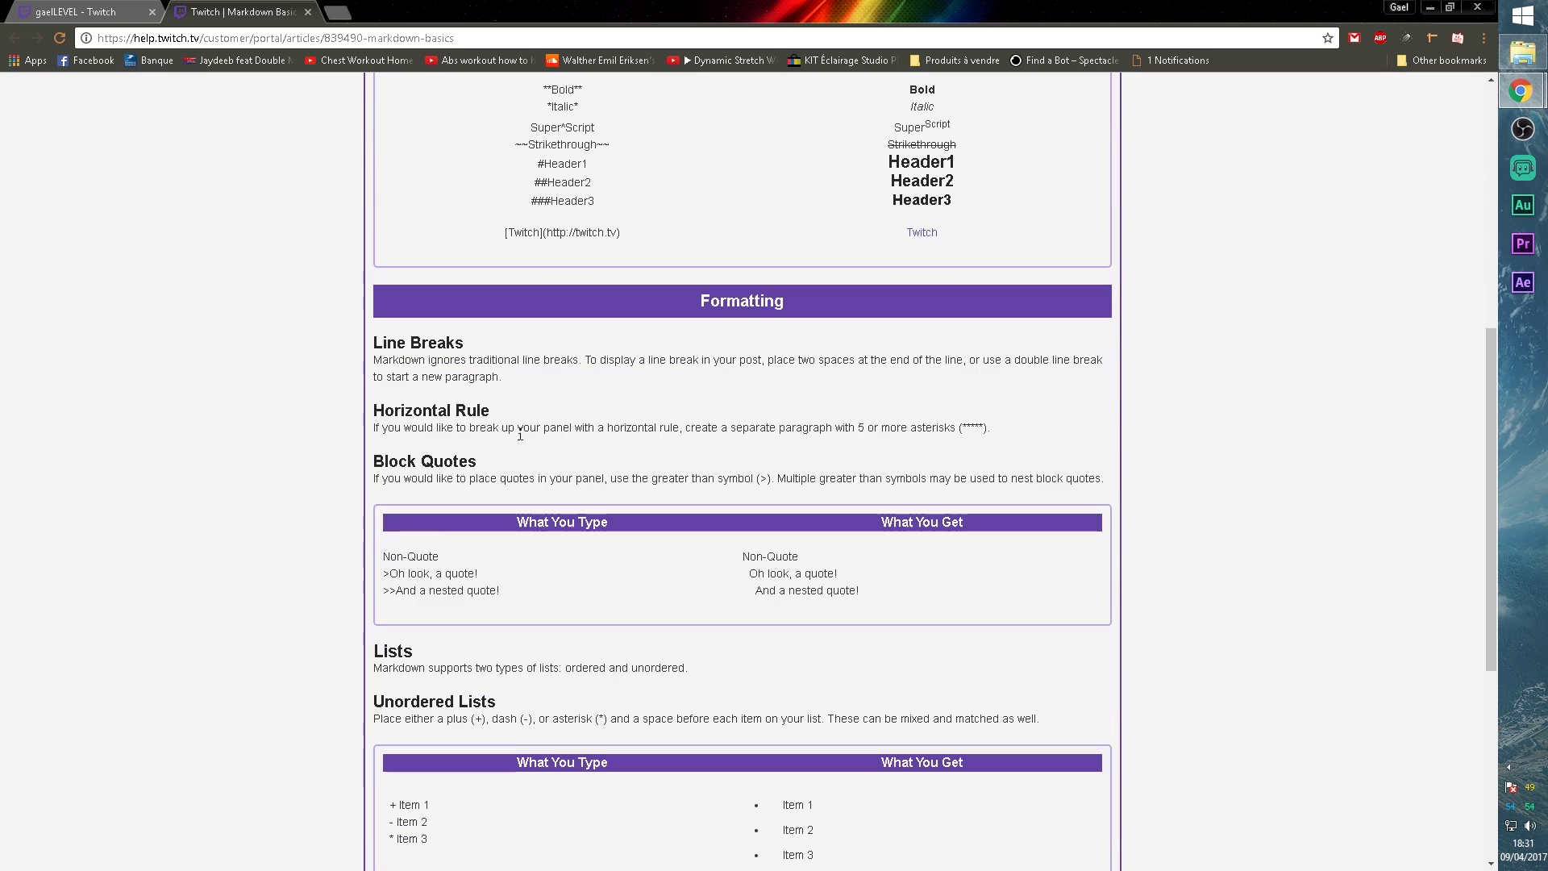
pyautogui.scroll(-5, 516, 451)
pyautogui.hotkey('ctrl', 'w')
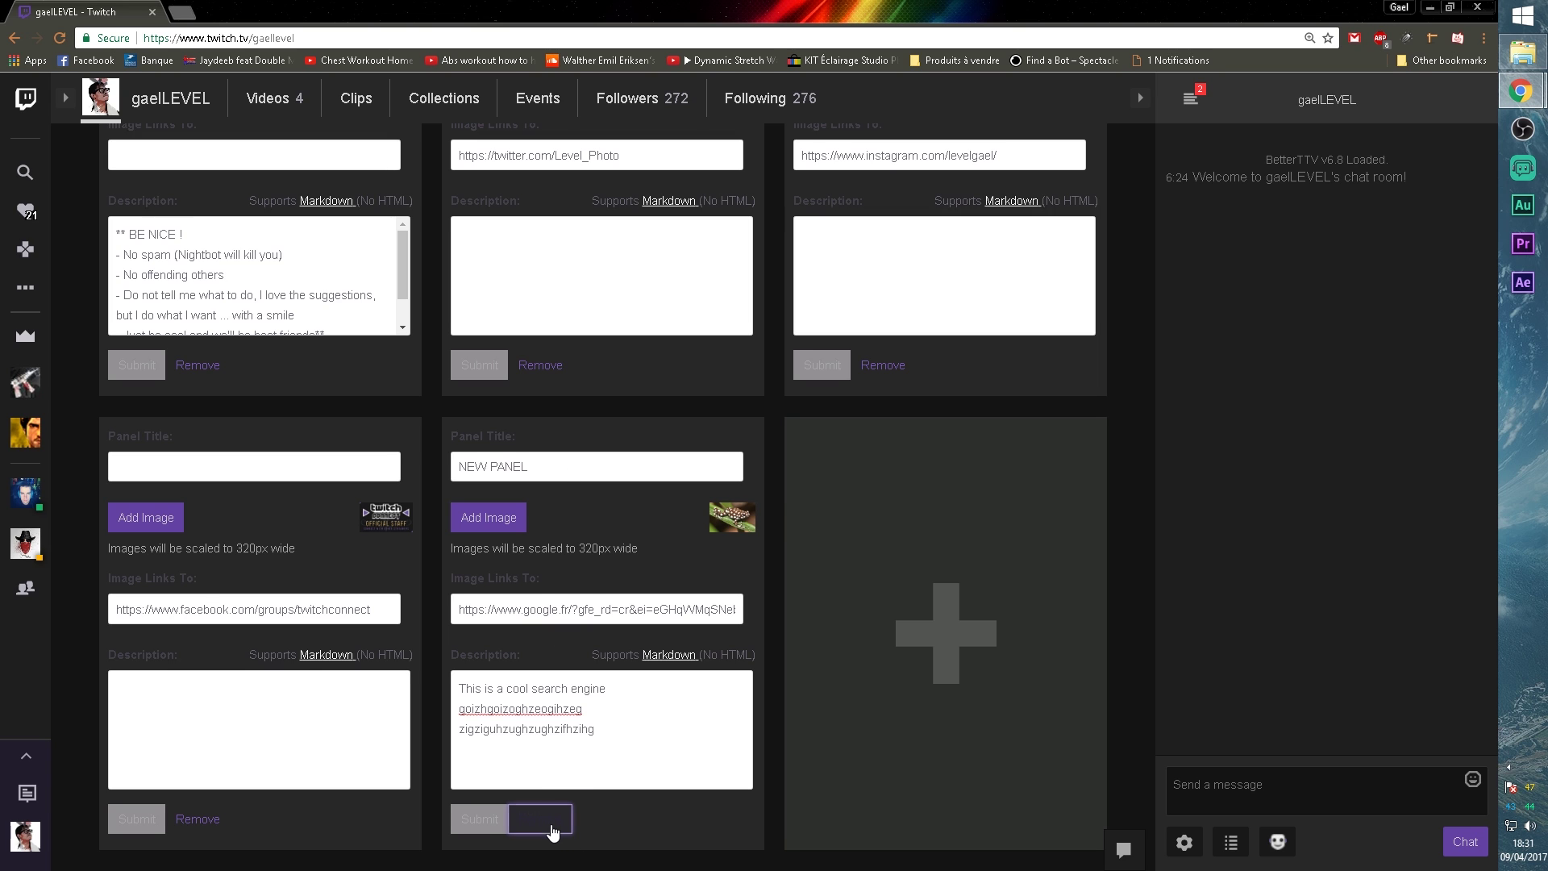
# Step: Remove NEW PANEL and confirm the deletion
pyautogui.click(545, 821)
pyautogui.click(562, 659)
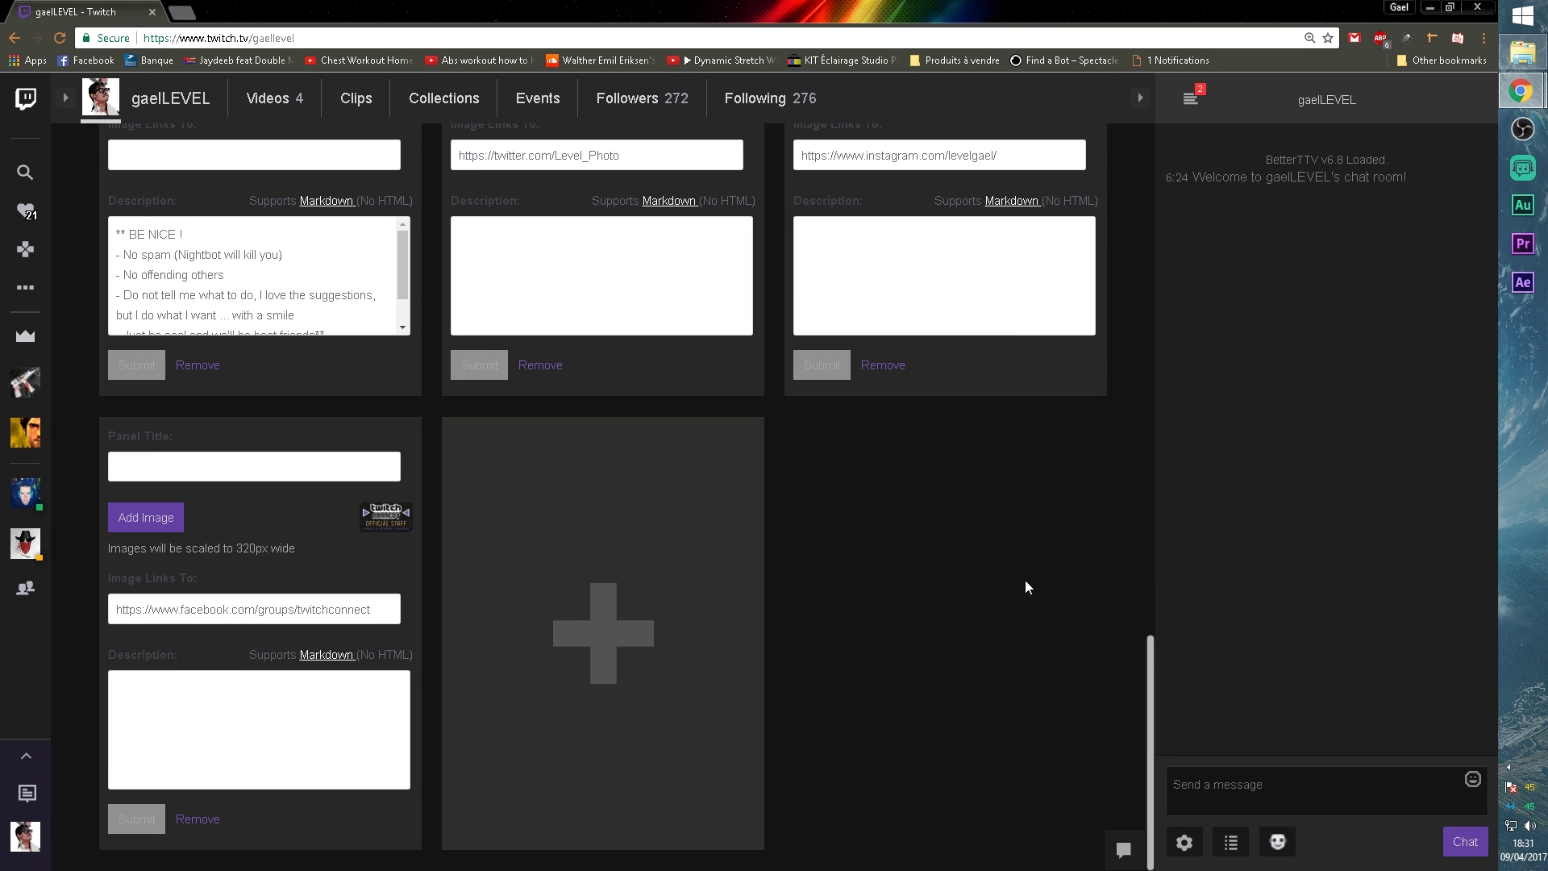
pyautogui.scroll(9, 1027, 588)
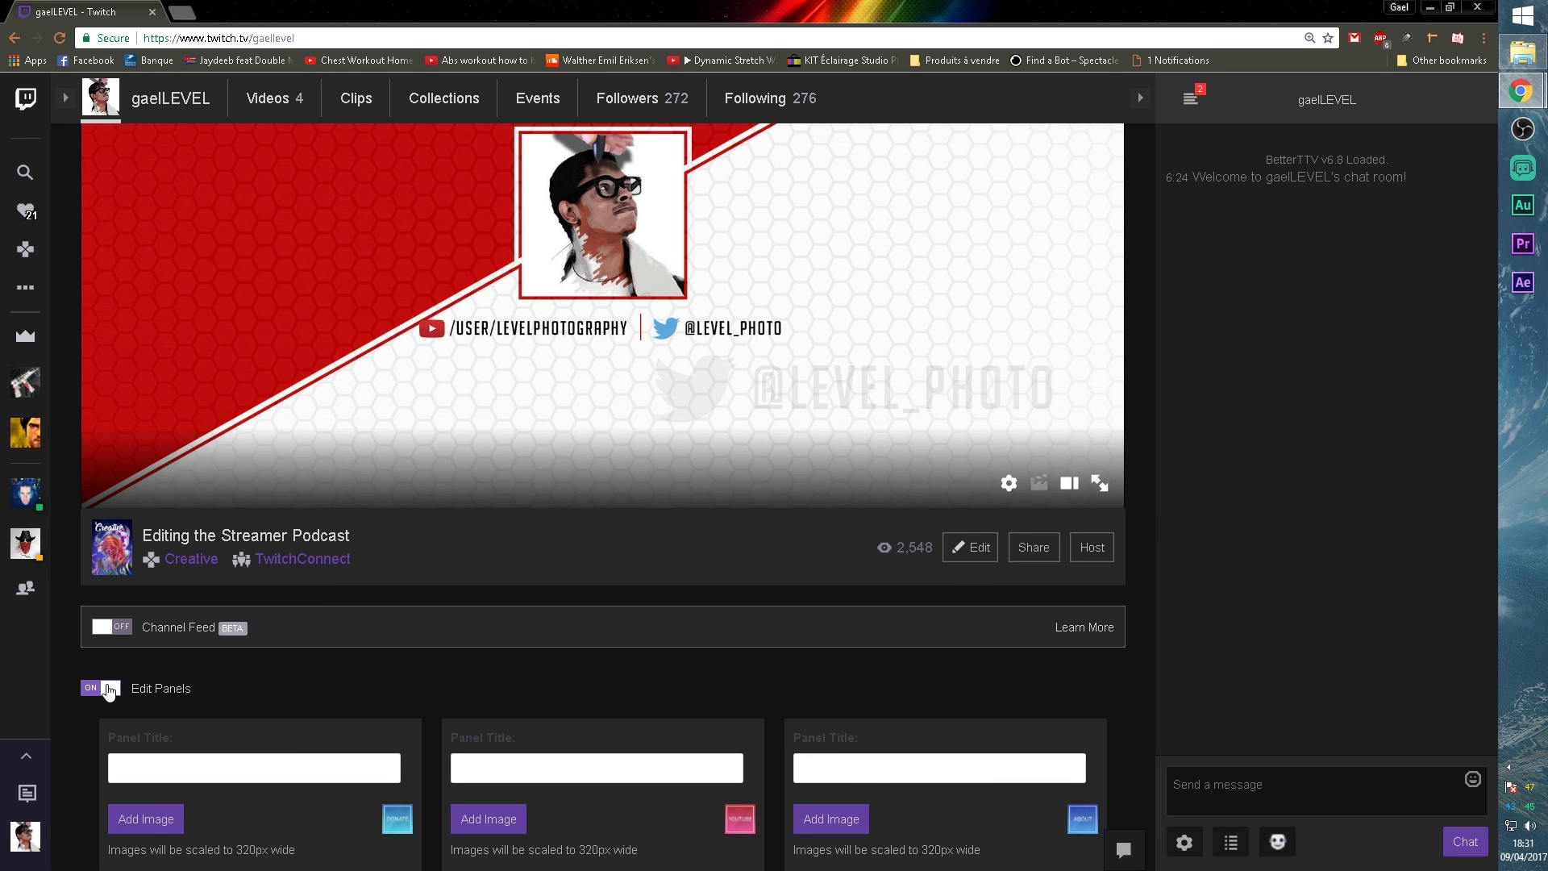
# Step: Turn off panel editing and review the rendered DONATE, YOUTUBE, ABOUT, RULES, TWITTER and INSTAGRAM panels
pyautogui.click(108, 690)
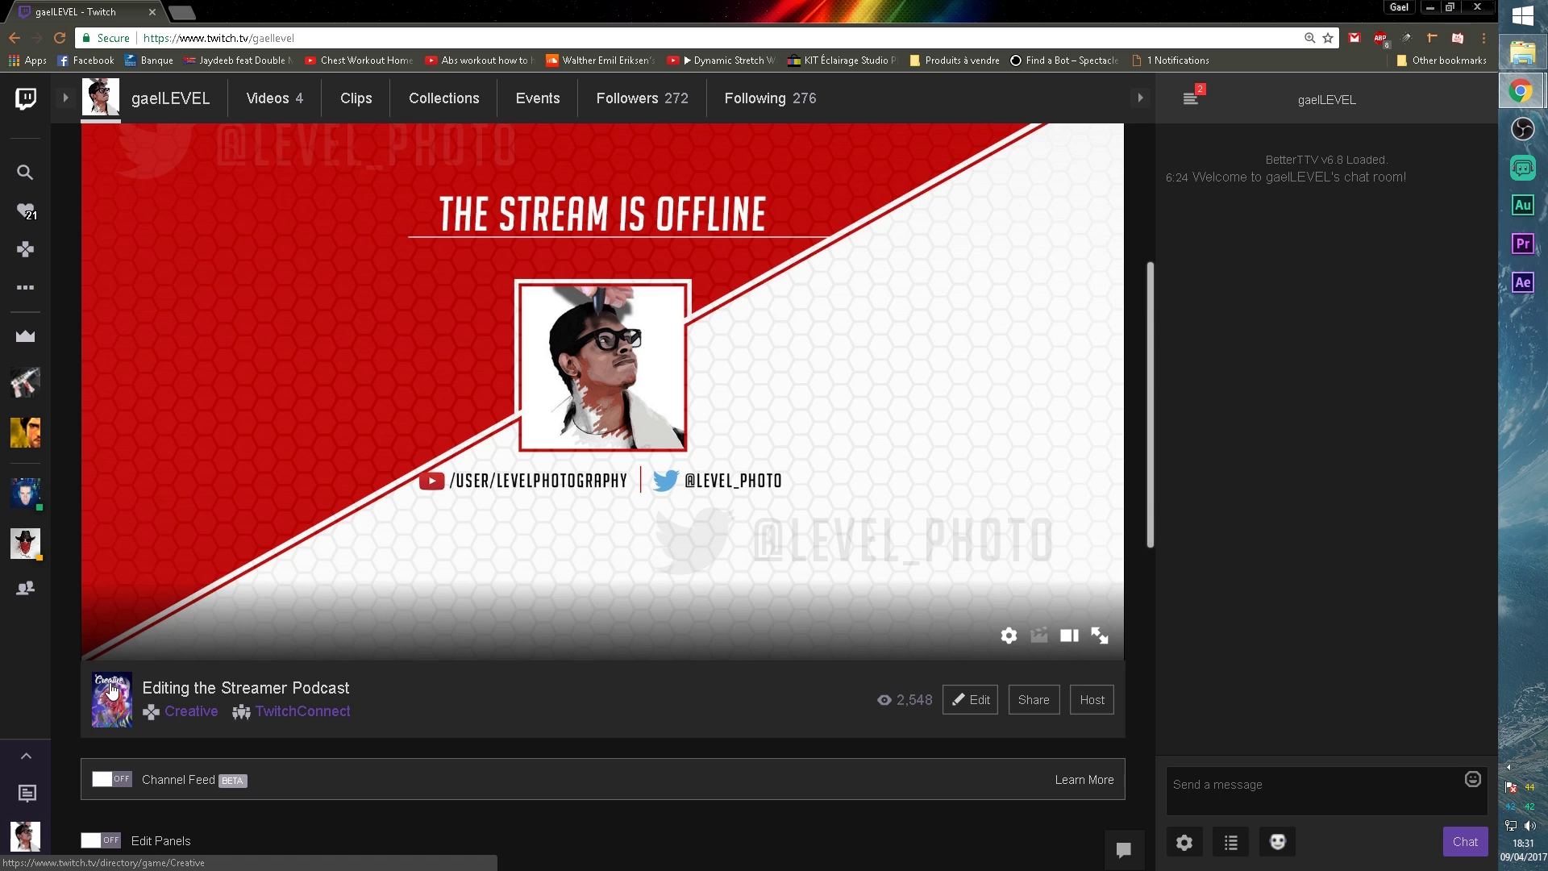
pyautogui.scroll(-8, 110, 670)
pyautogui.scroll(7, 111, 670)
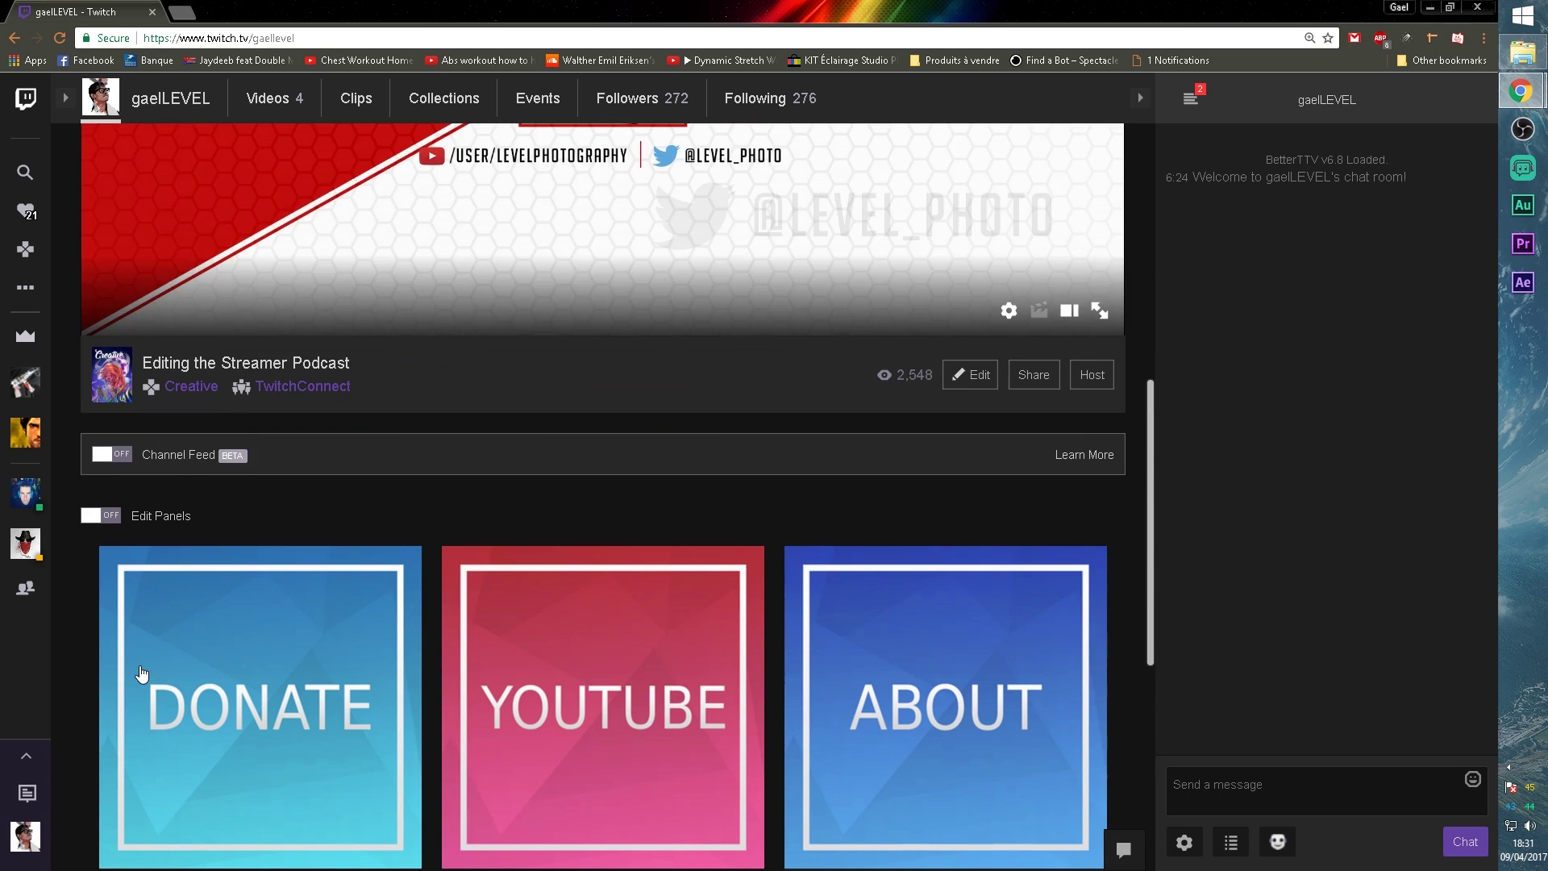
pyautogui.scroll(-2, 111, 674)
pyautogui.scroll(1, 104, 677)
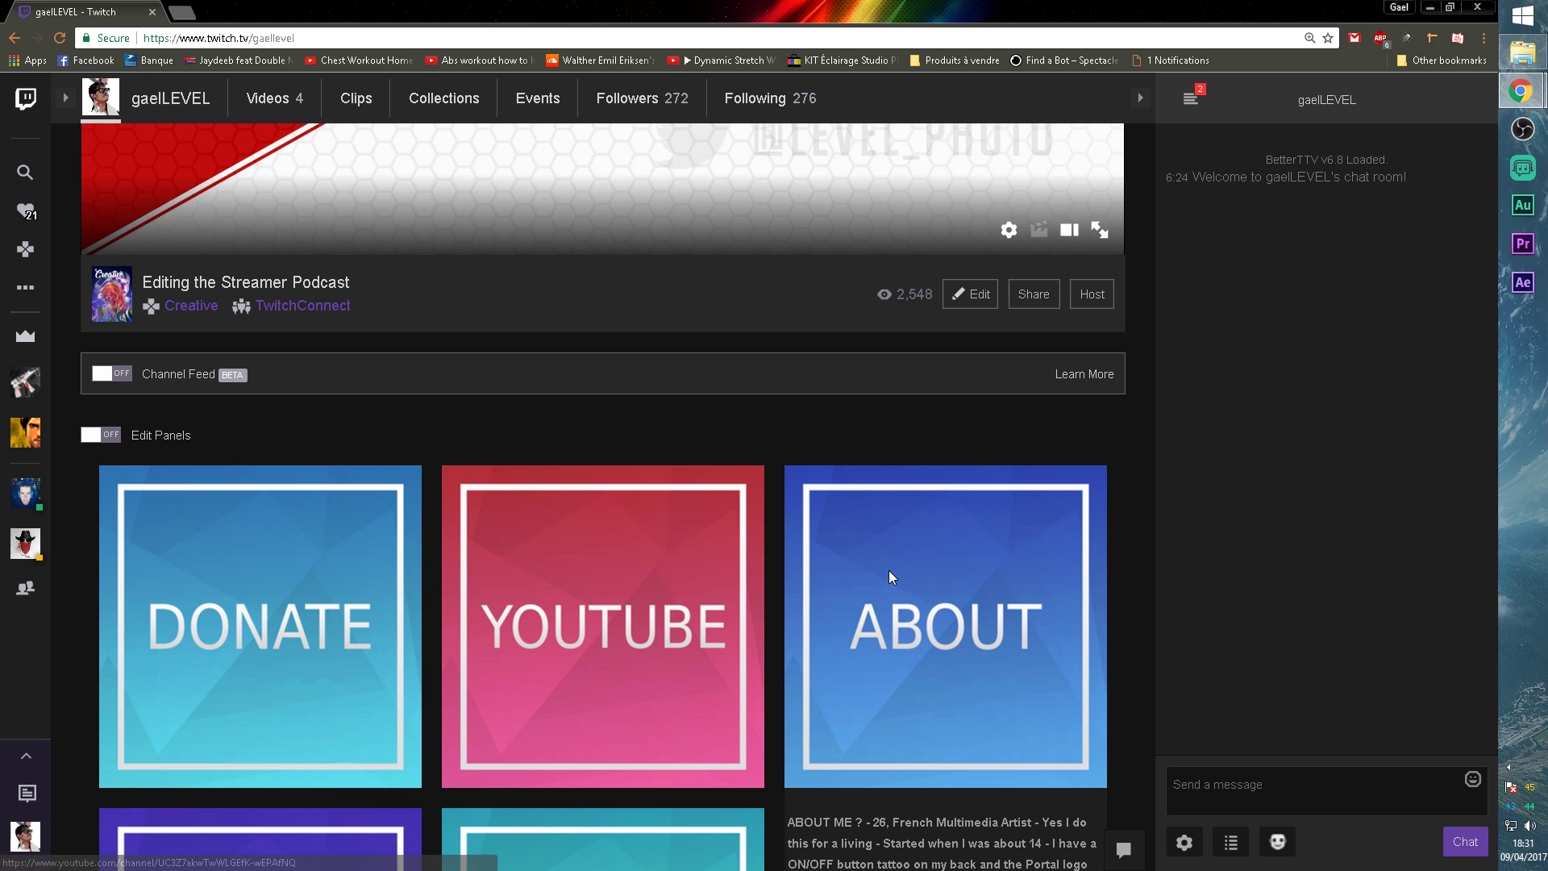
pyautogui.scroll(-4, 847, 611)
pyautogui.scroll(-2, 310, 754)
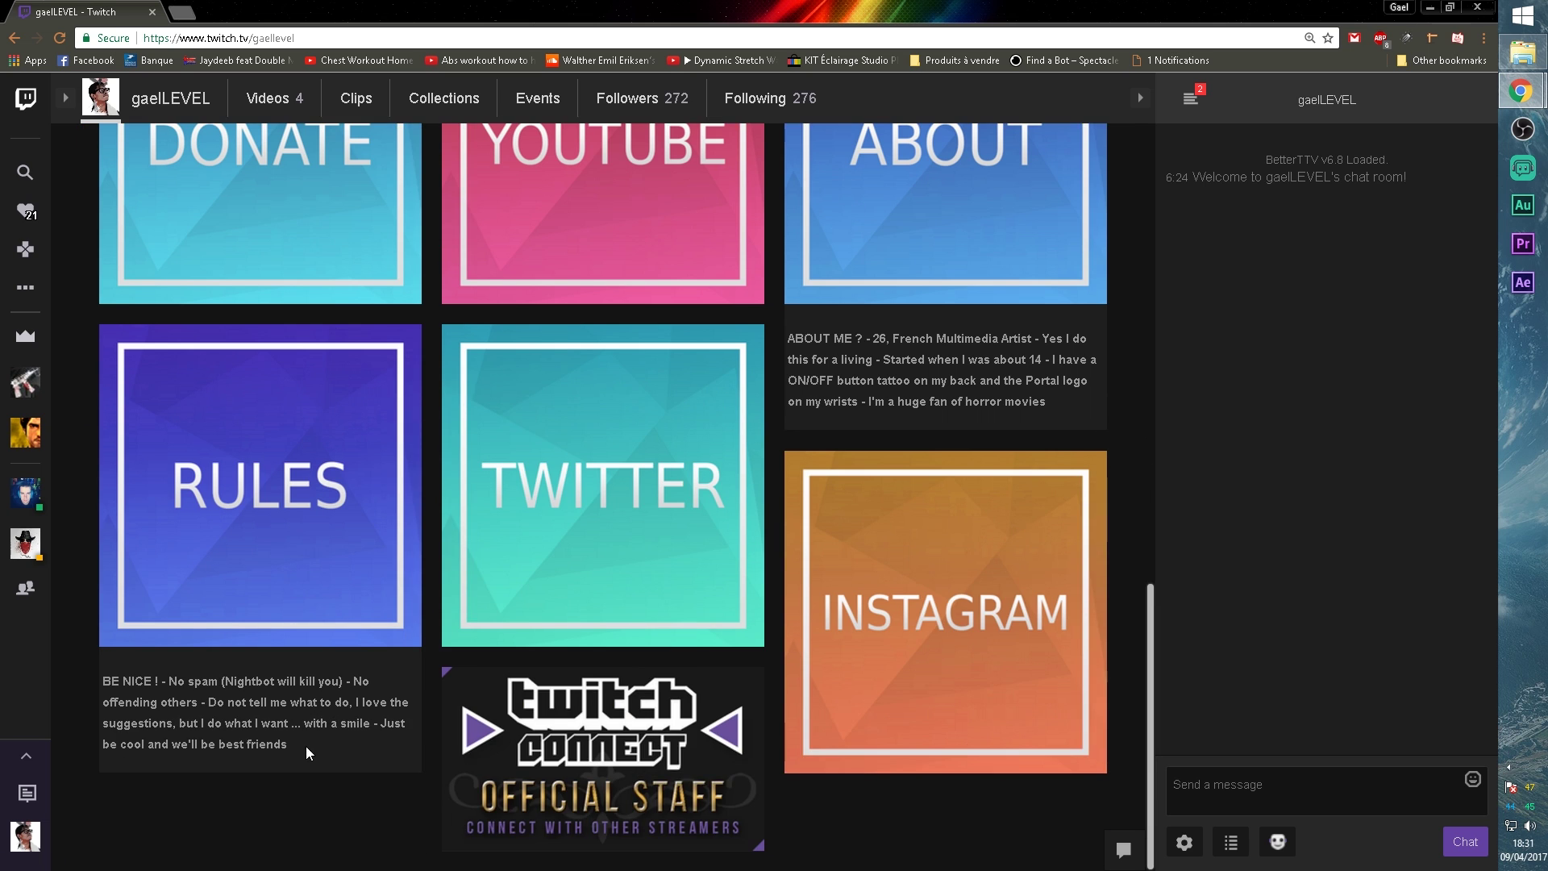
pyautogui.scroll(5, 306, 746)
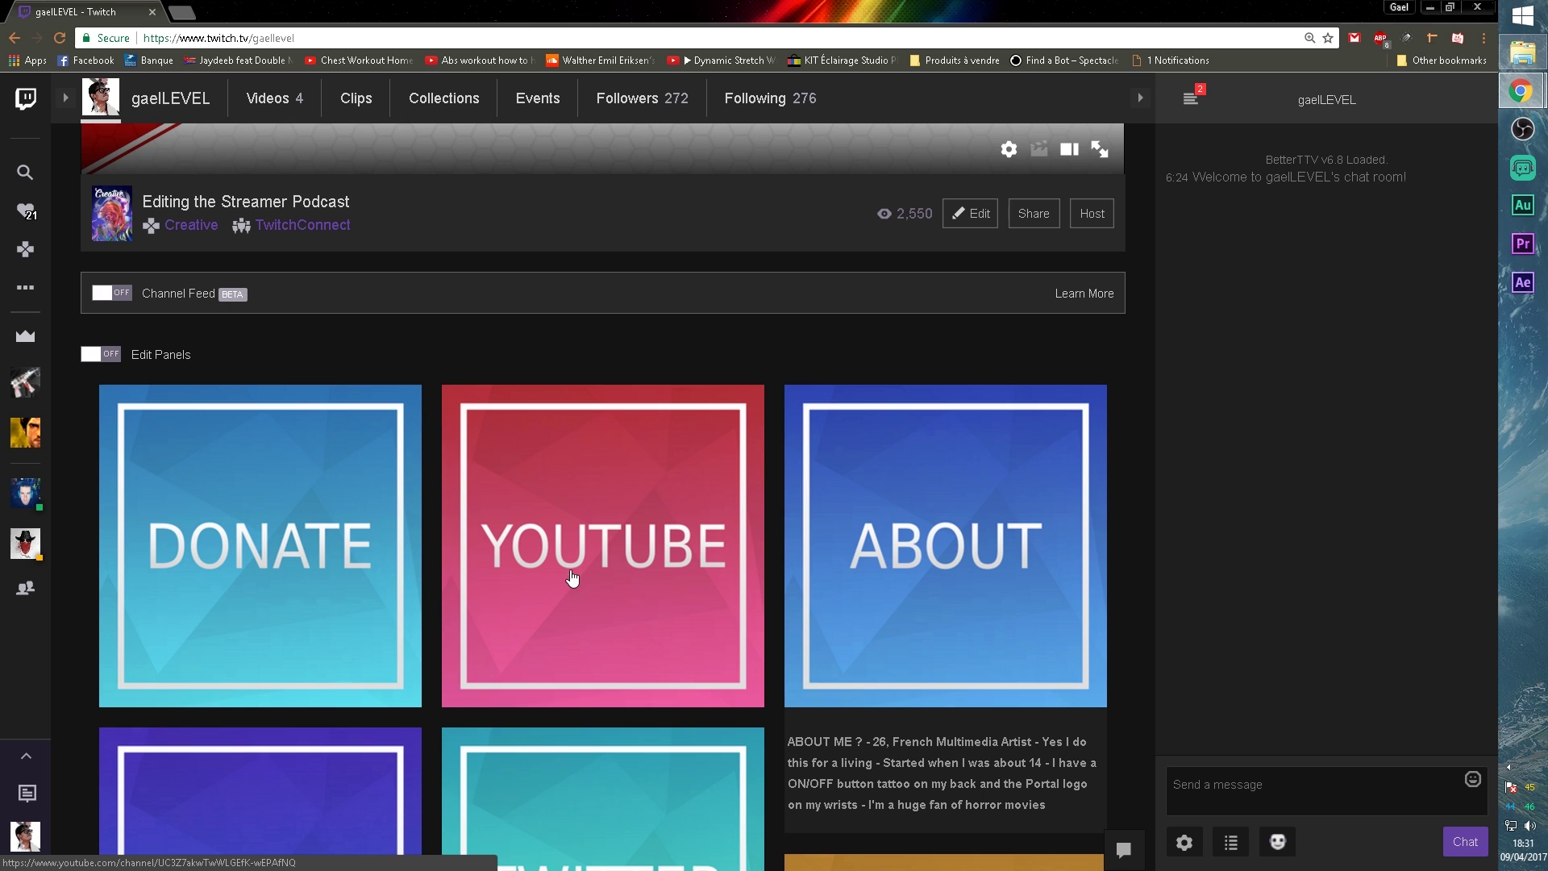
pyautogui.scroll(7, 79, 591)
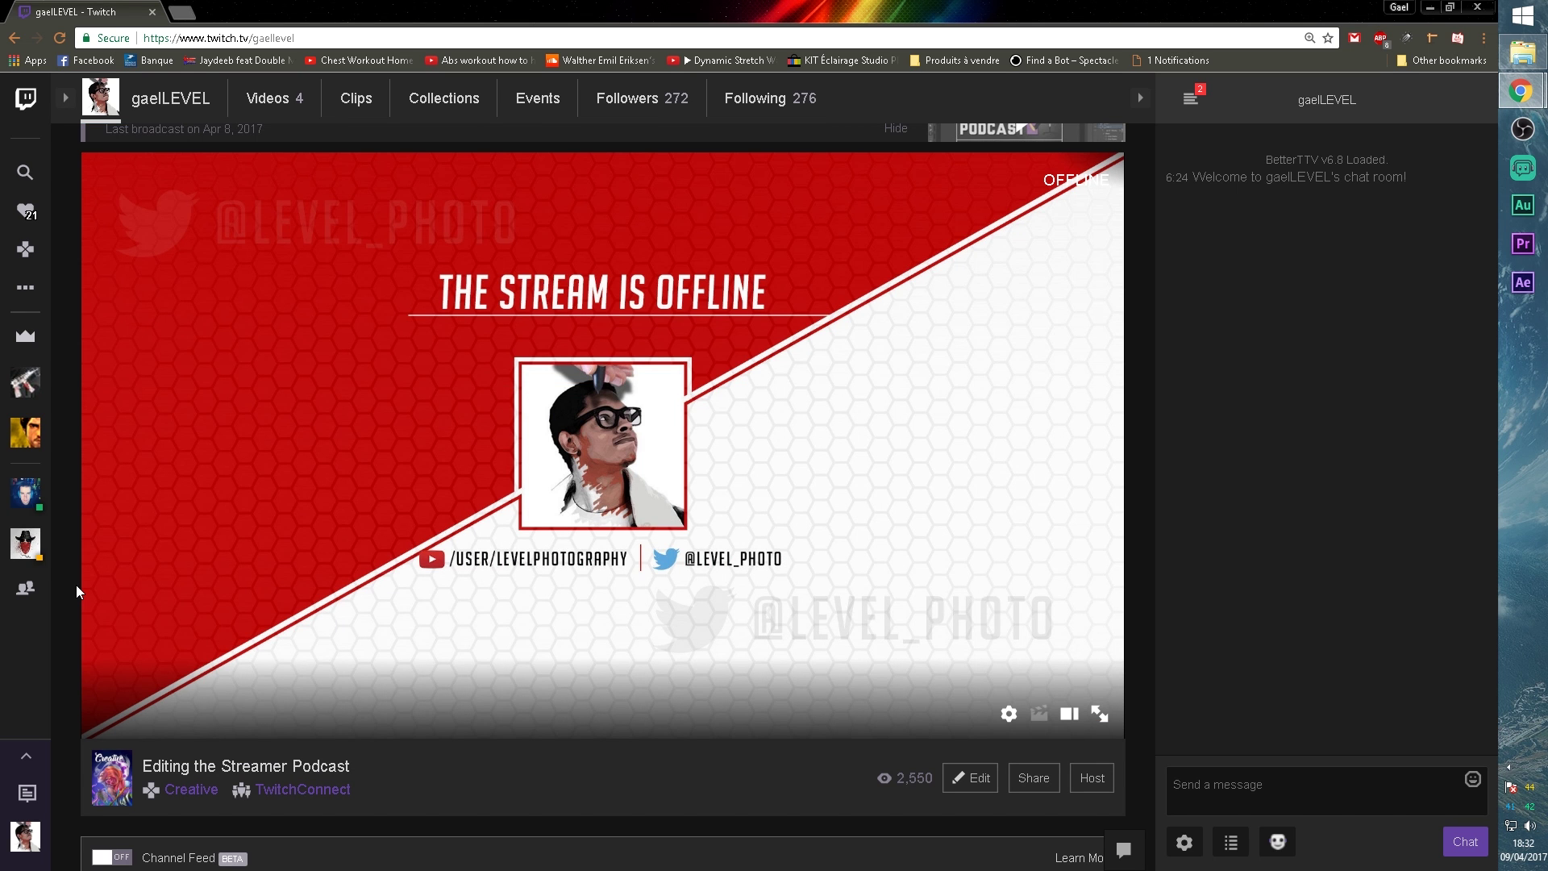
pyautogui.click(26, 758)
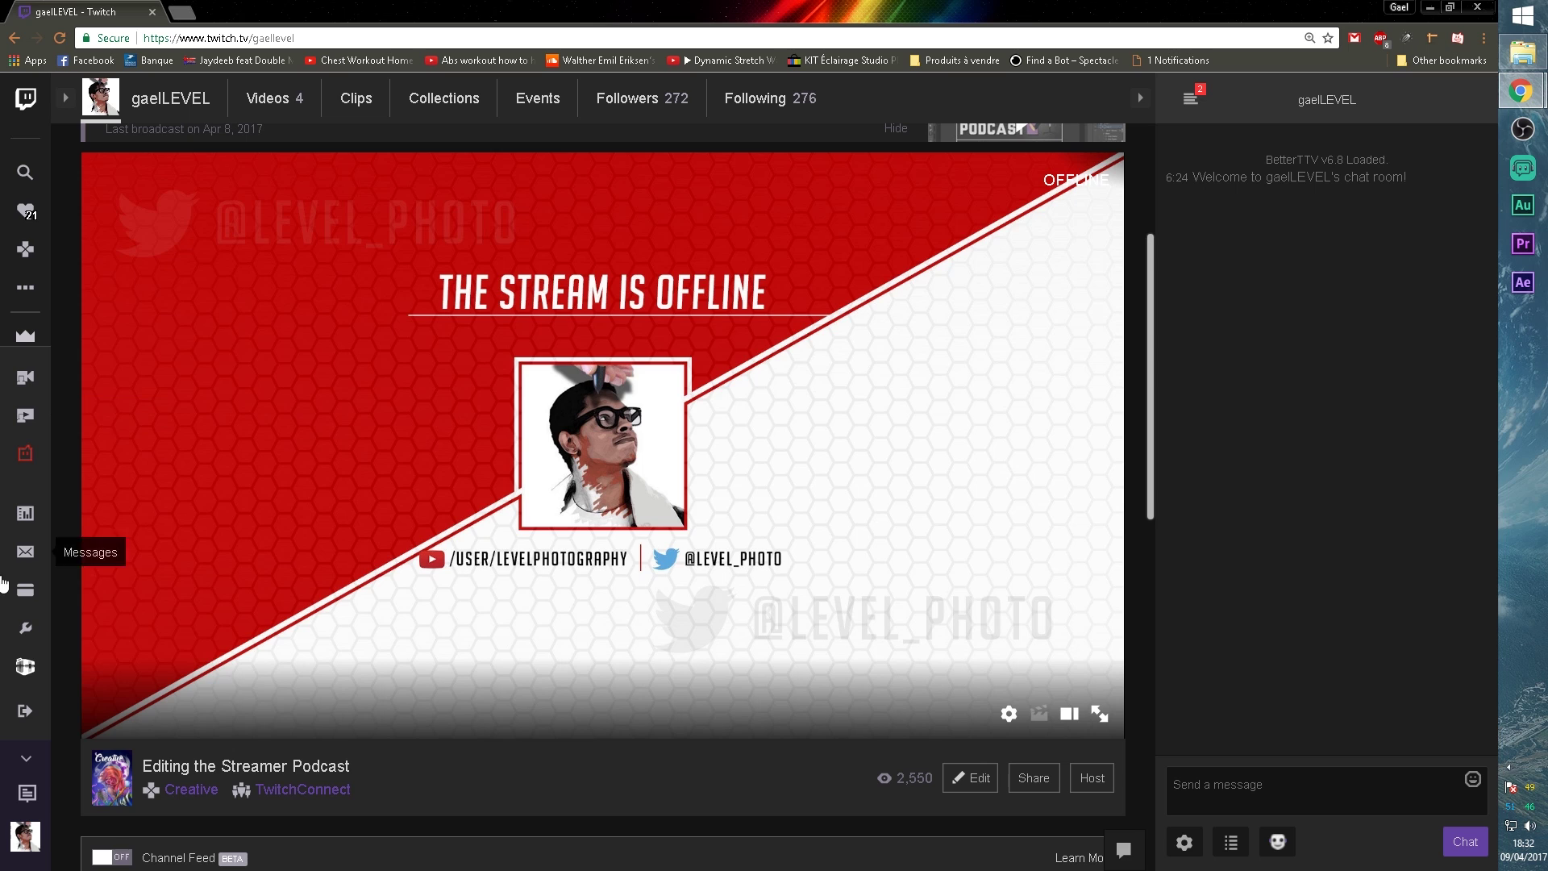
# Step: Open the Channel & Videos settings and cancel choosing a new offline banner file
pyautogui.click(27, 630)
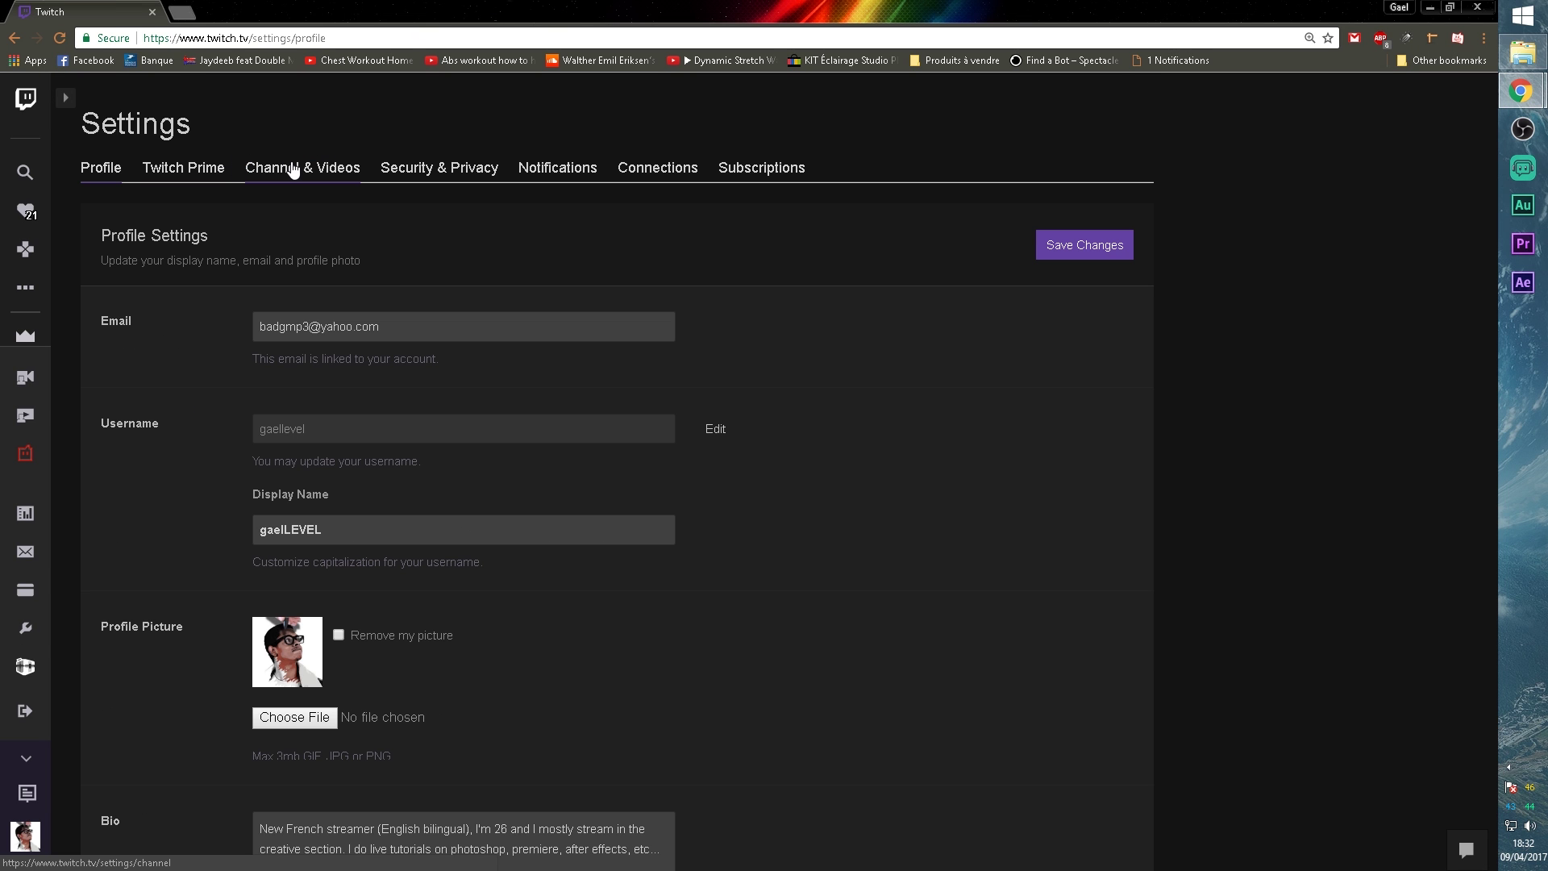
pyautogui.click(292, 169)
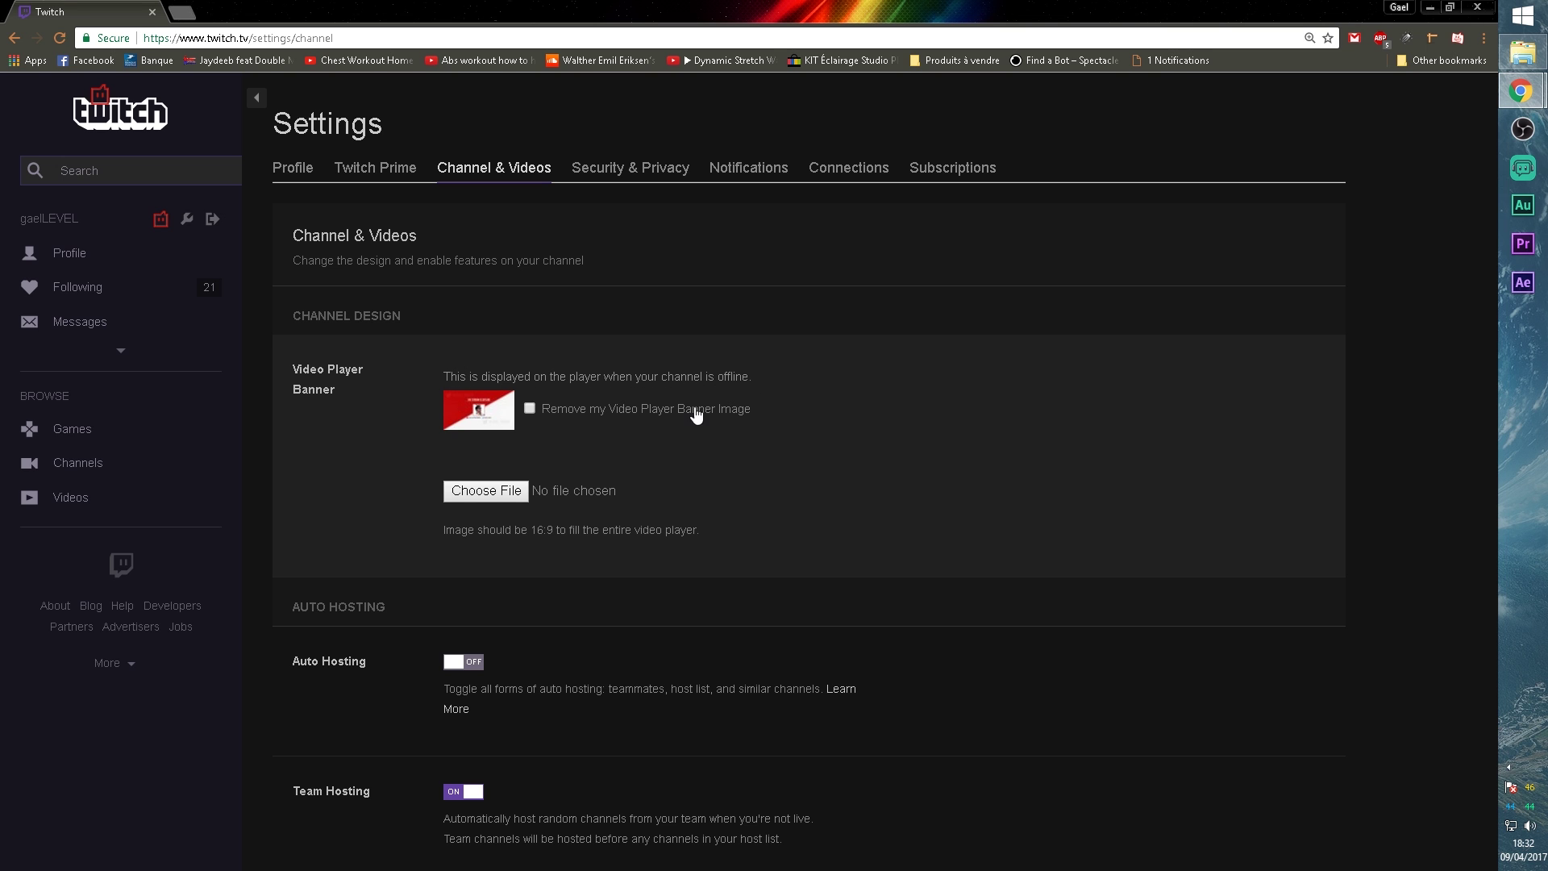
pyautogui.click(484, 492)
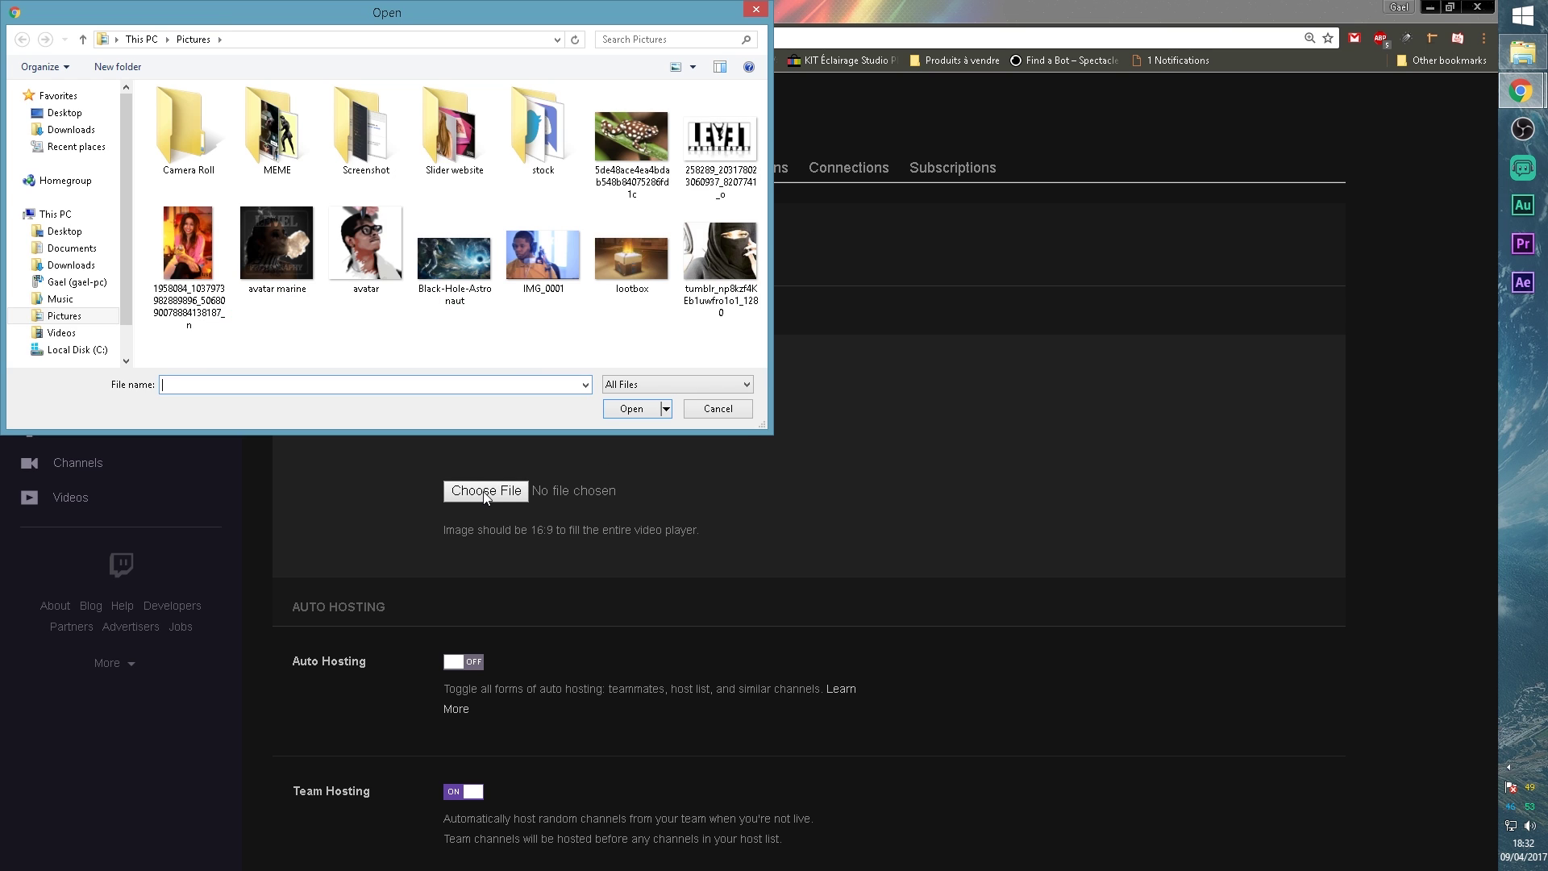
pyautogui.click(734, 413)
# Step: Scroll down and save the channel settings changes
pyautogui.scroll(-20, 295, 508)
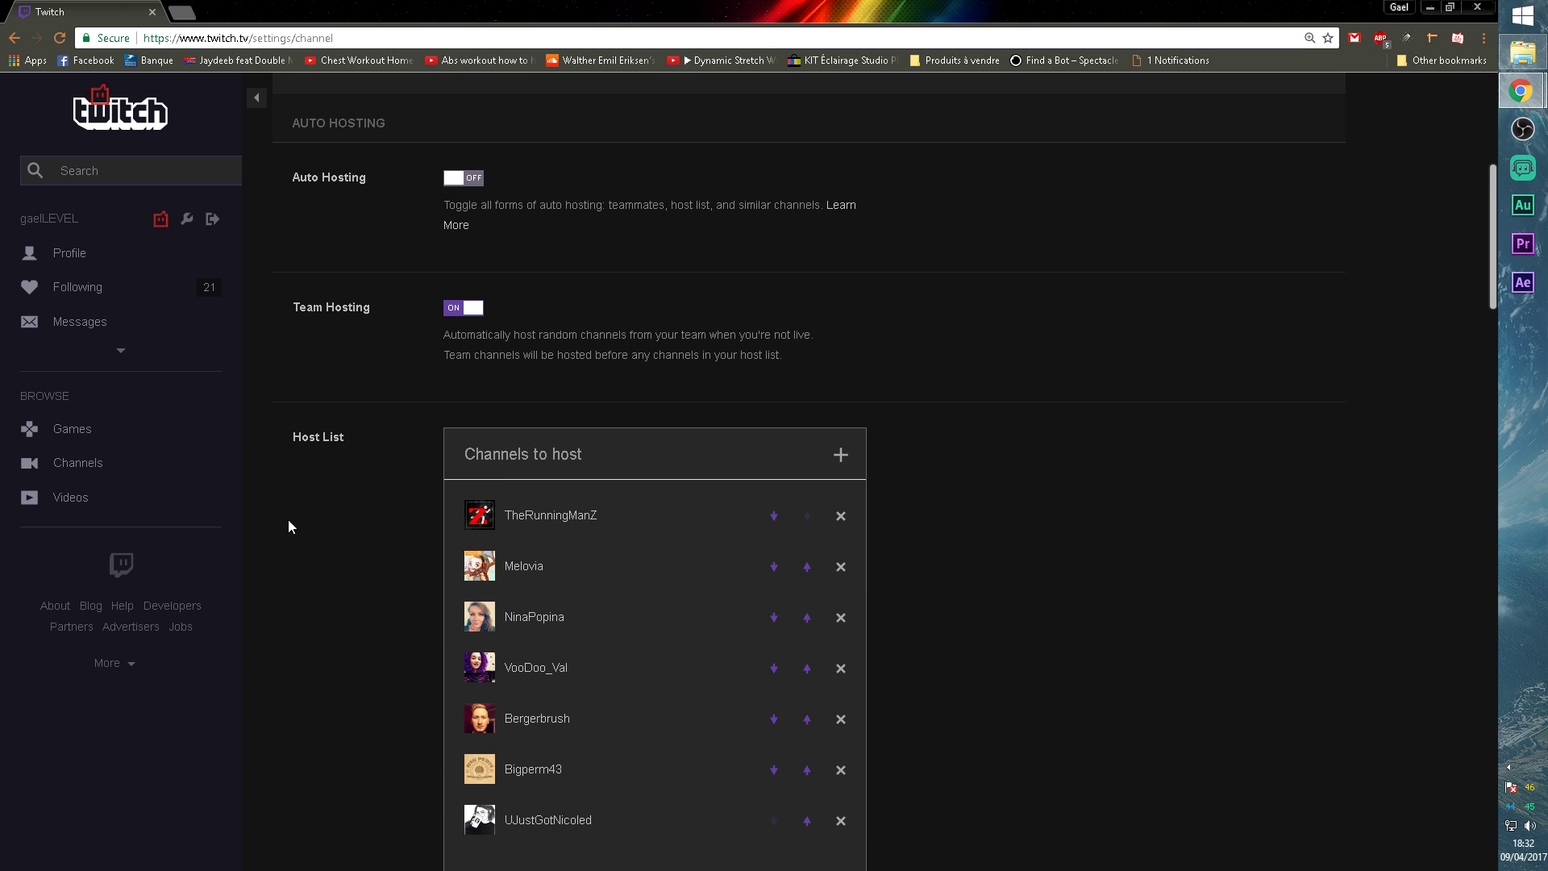
pyautogui.scroll(-20, 296, 508)
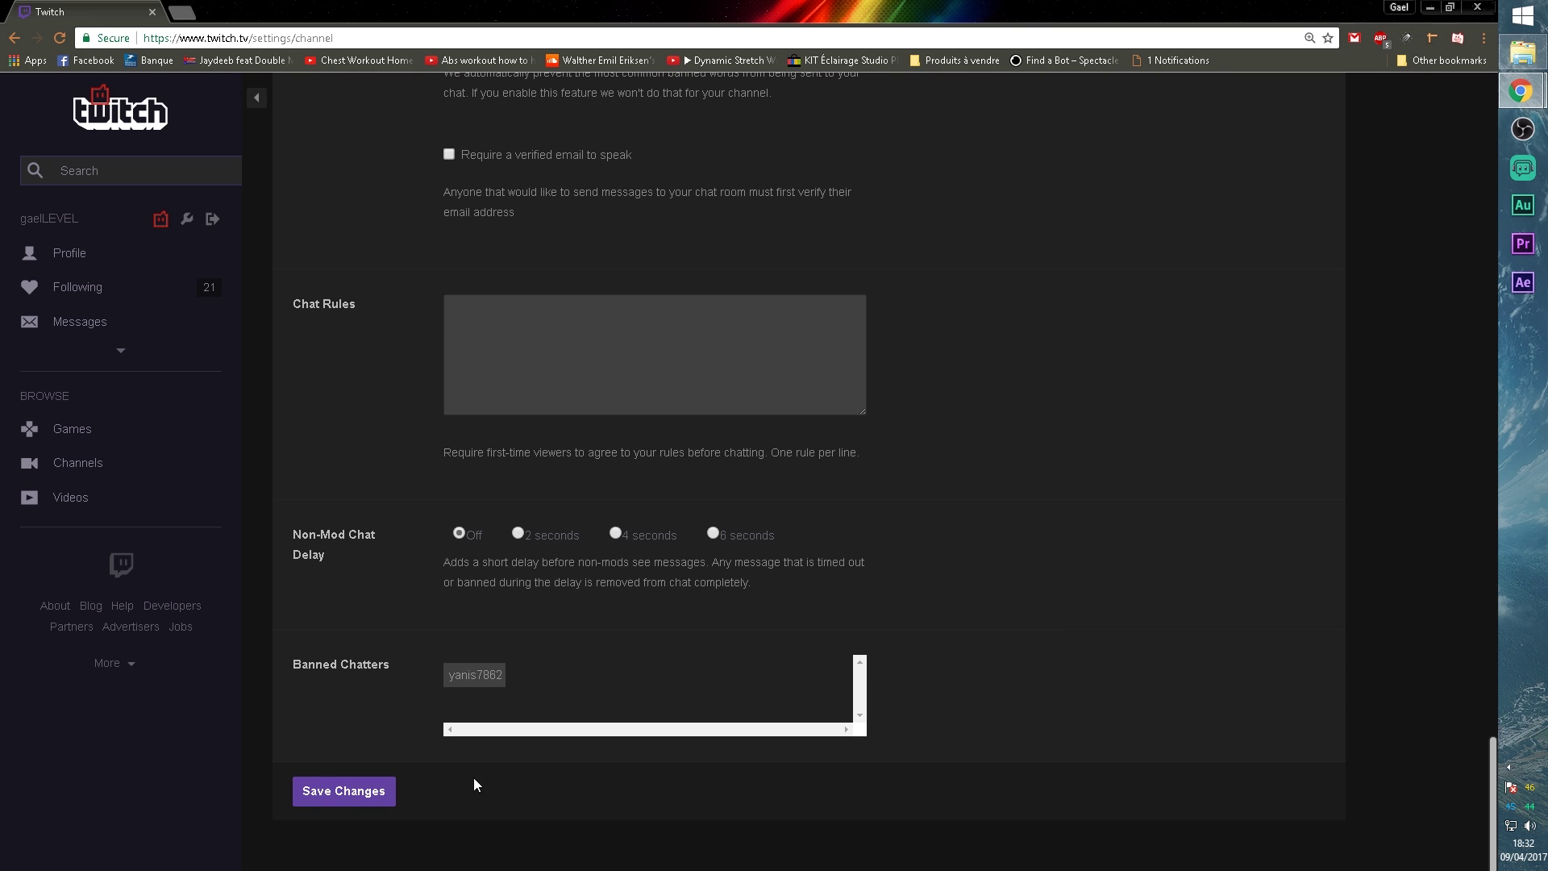
pyautogui.click(343, 790)
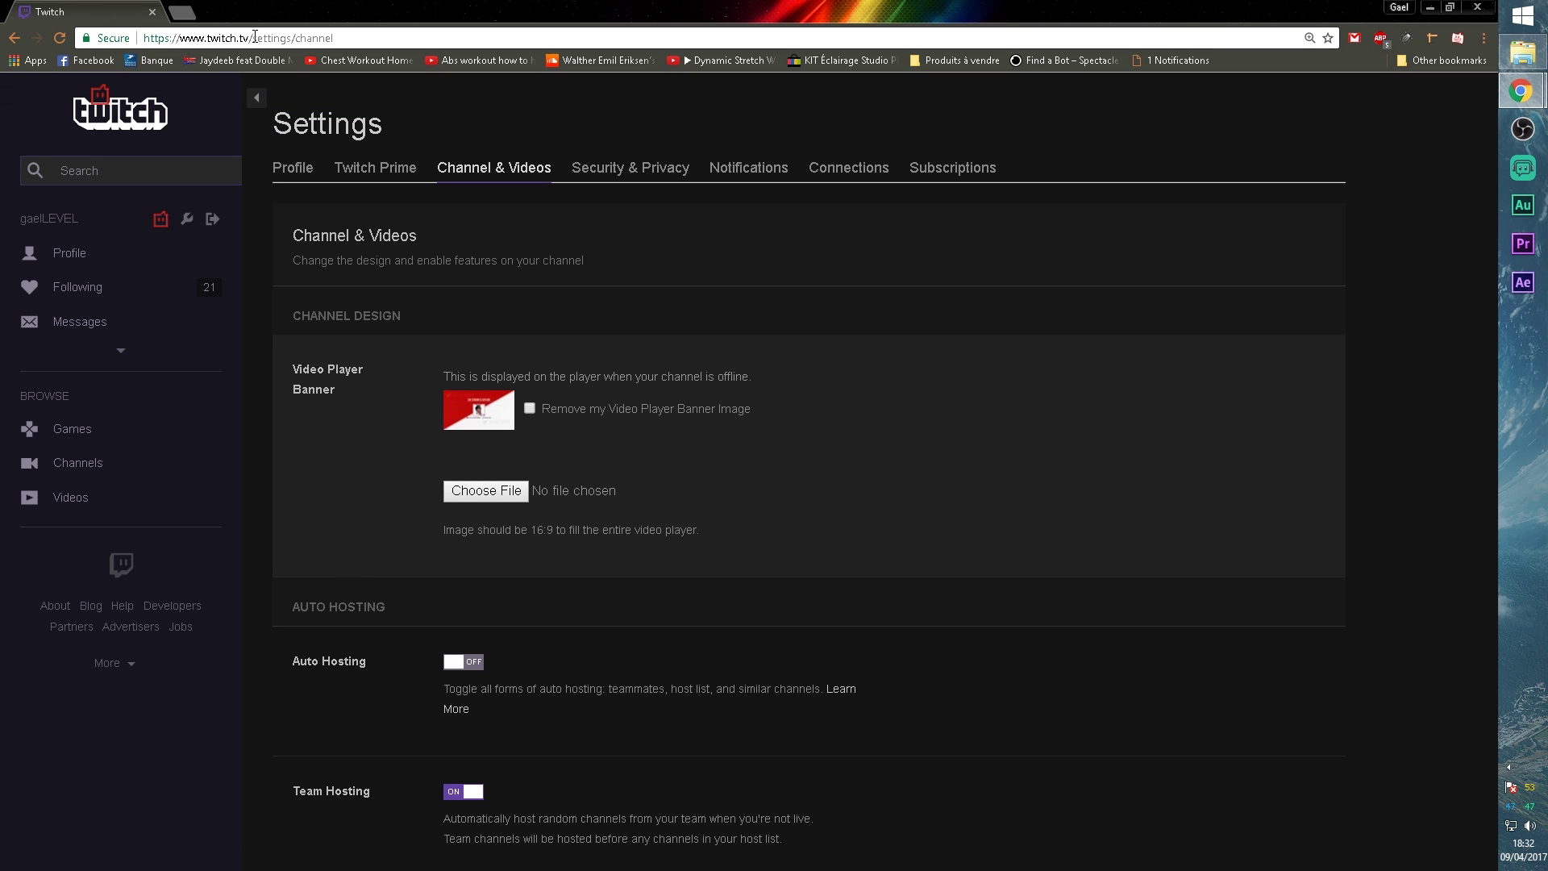
pyautogui.moveTo(254, 37); pyautogui.dragTo(725, 39)
# Step: Replace the settings address with the channel name and return to the channel page
pyautogui.write('gaellevel')
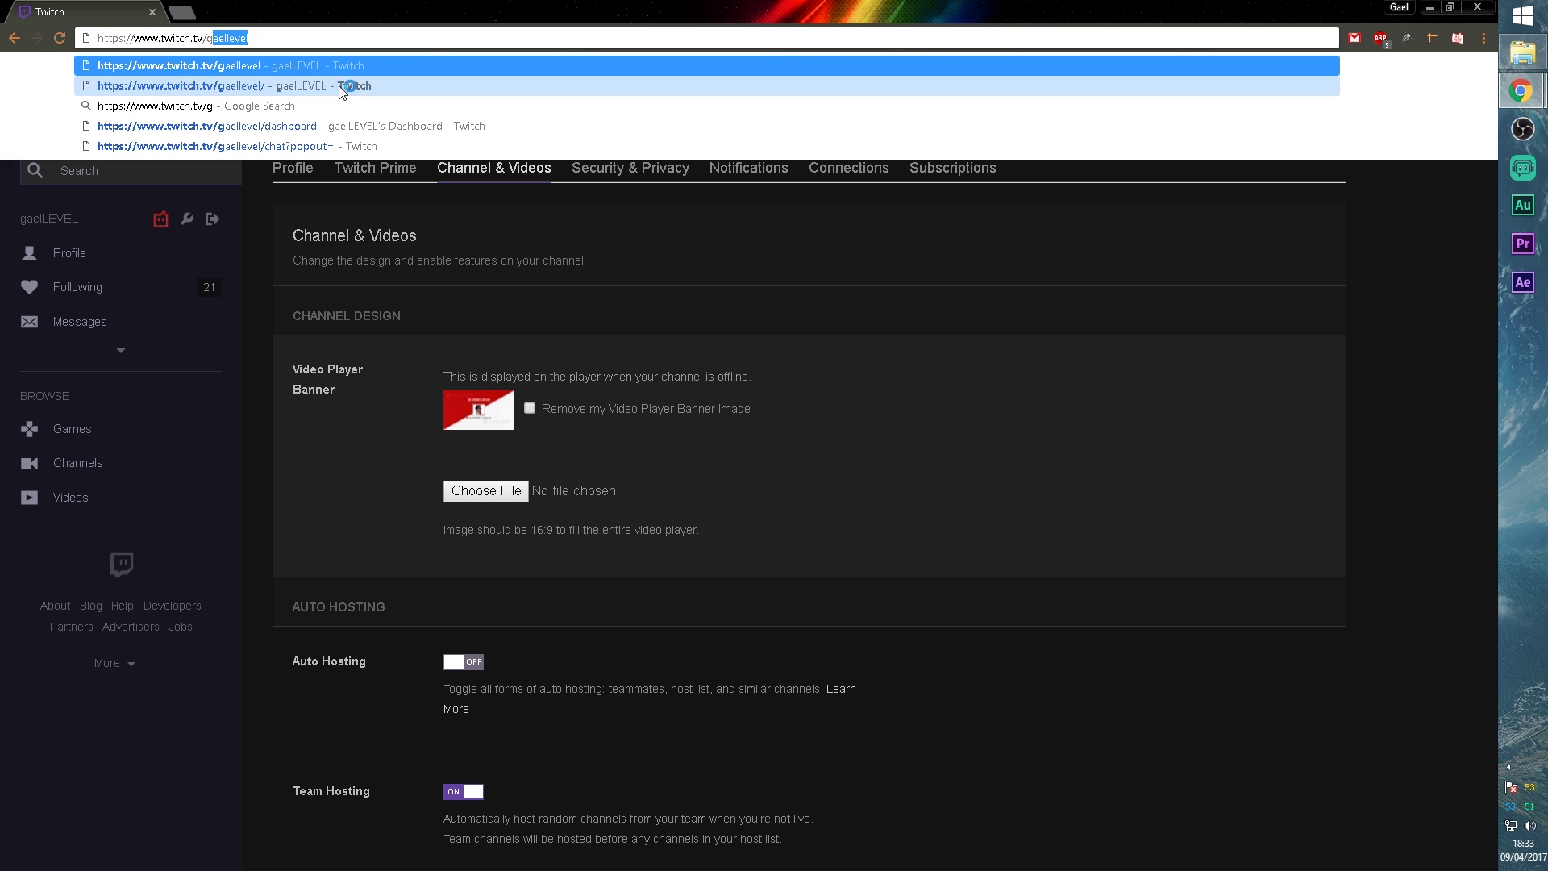
pyautogui.click(278, 83)
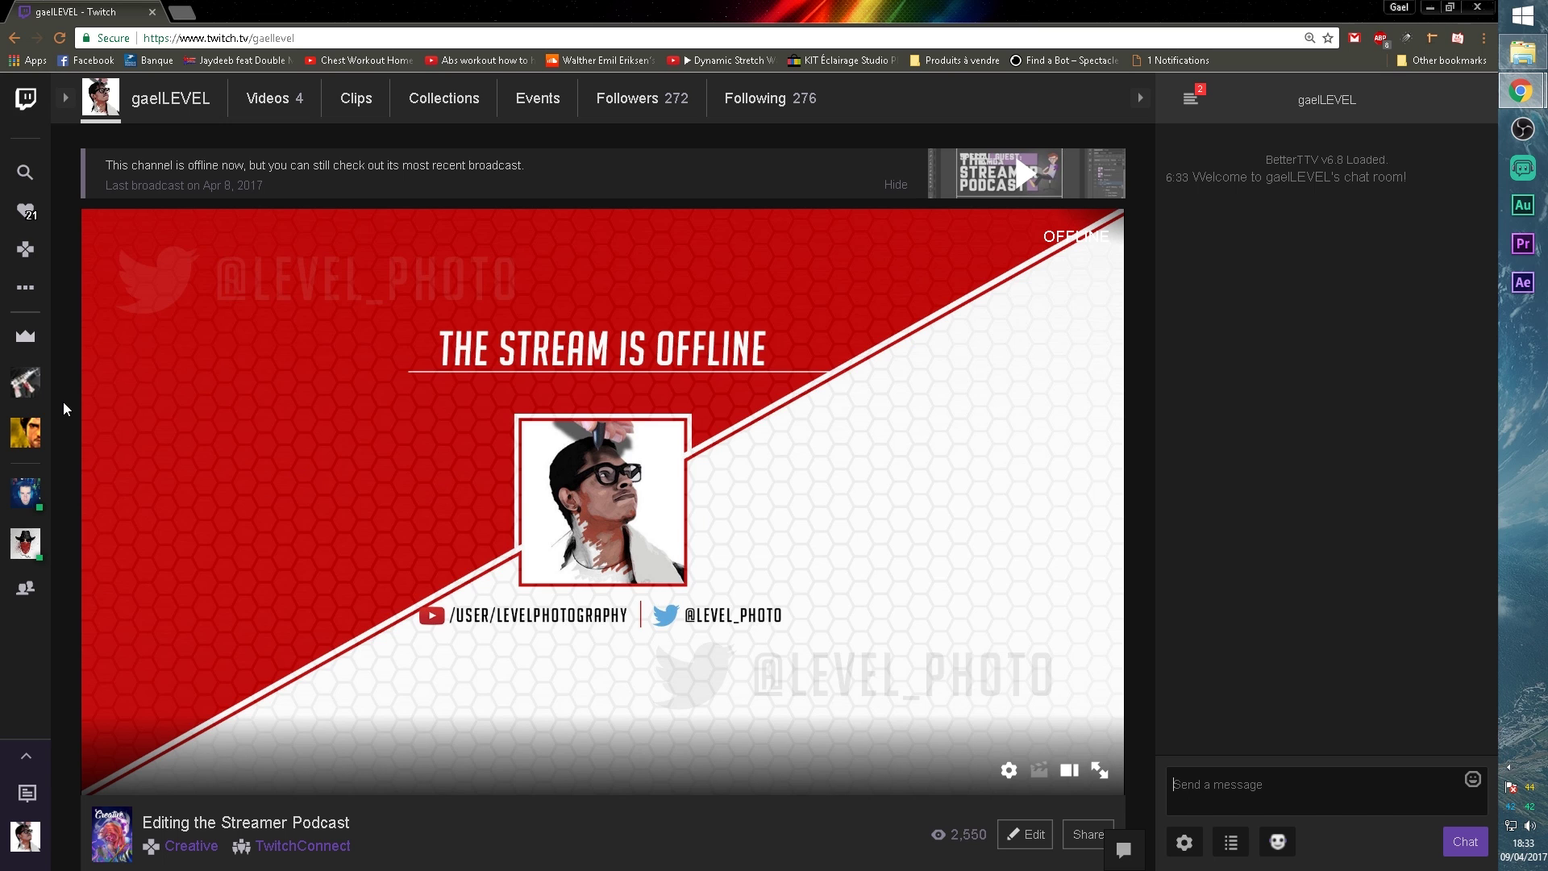
# Step: Open the creator's Gumroad store page in a new tab via the 'gumr' suggestion
pyautogui.click(183, 13)
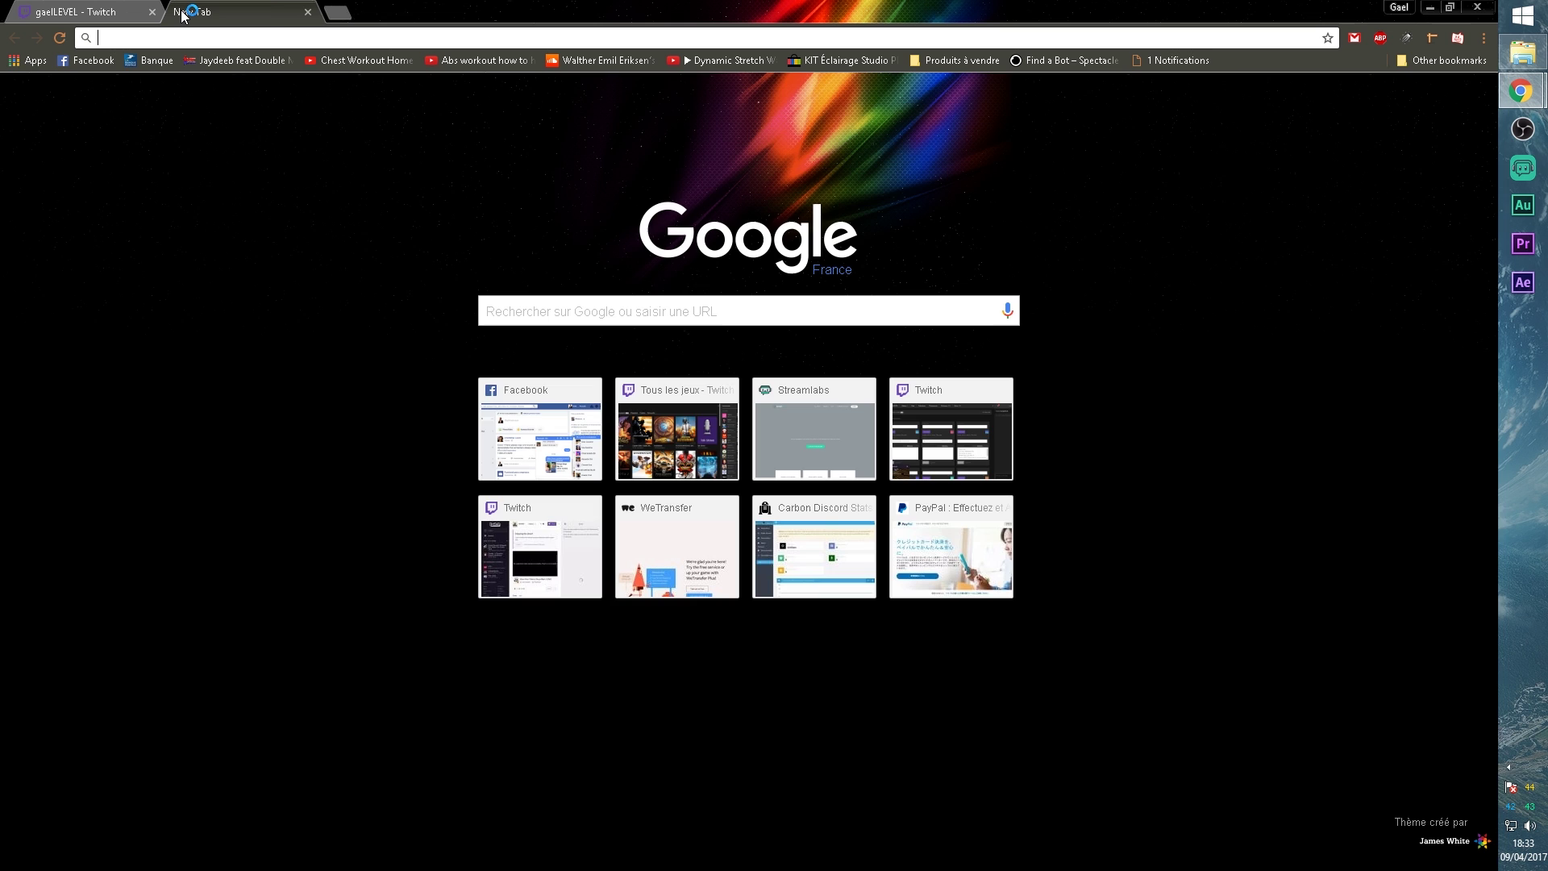
pyautogui.write('gumroad.com')
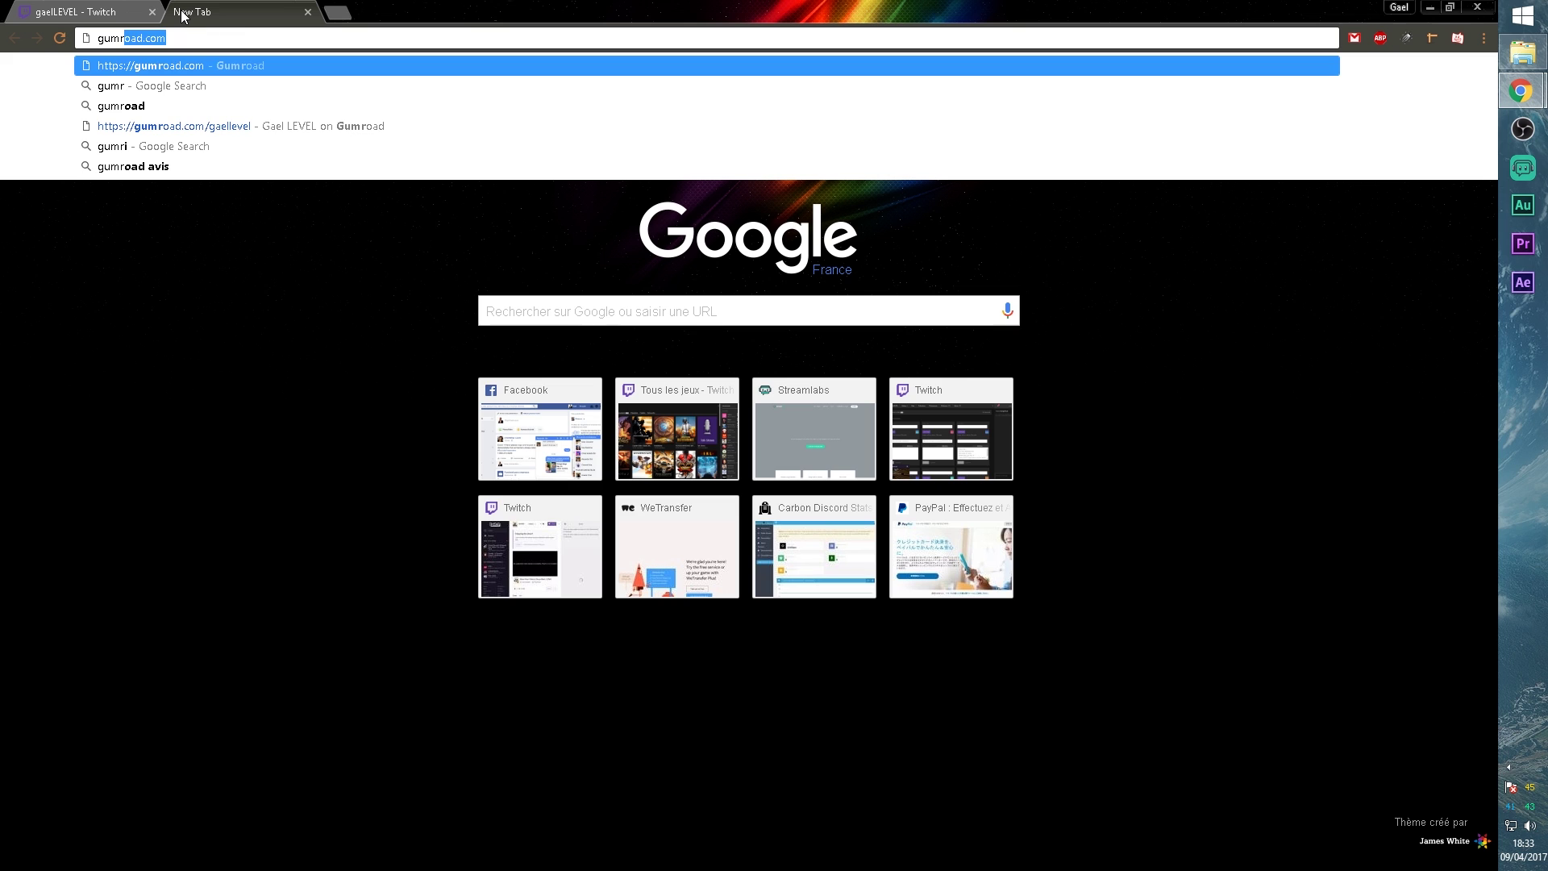
pyautogui.press('Down')
pyautogui.press('Down')
pyautogui.press('Down')
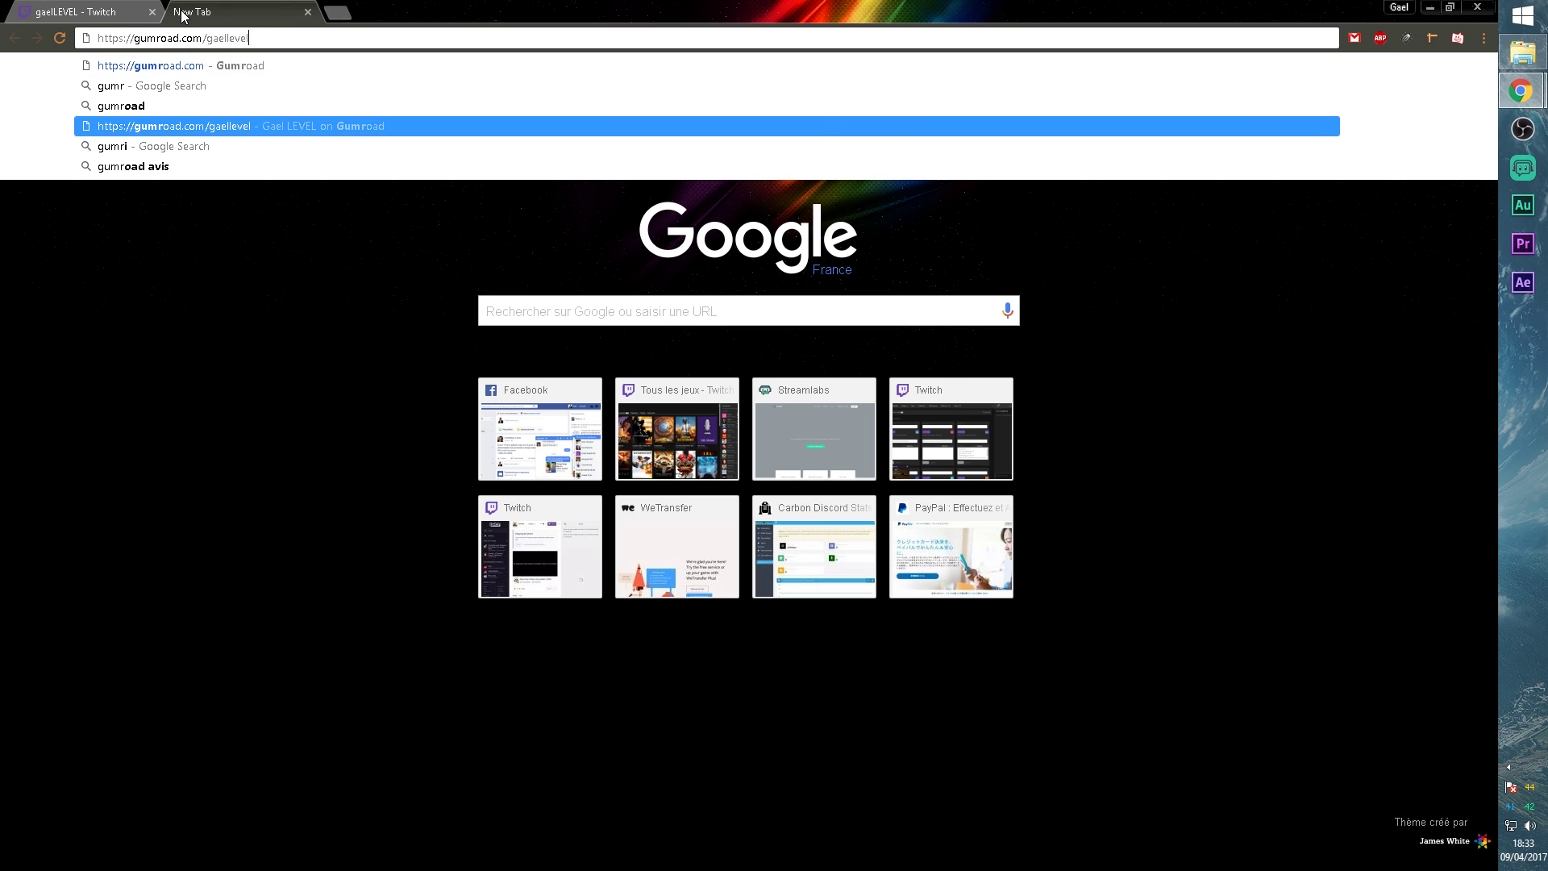
pyautogui.press('Return')
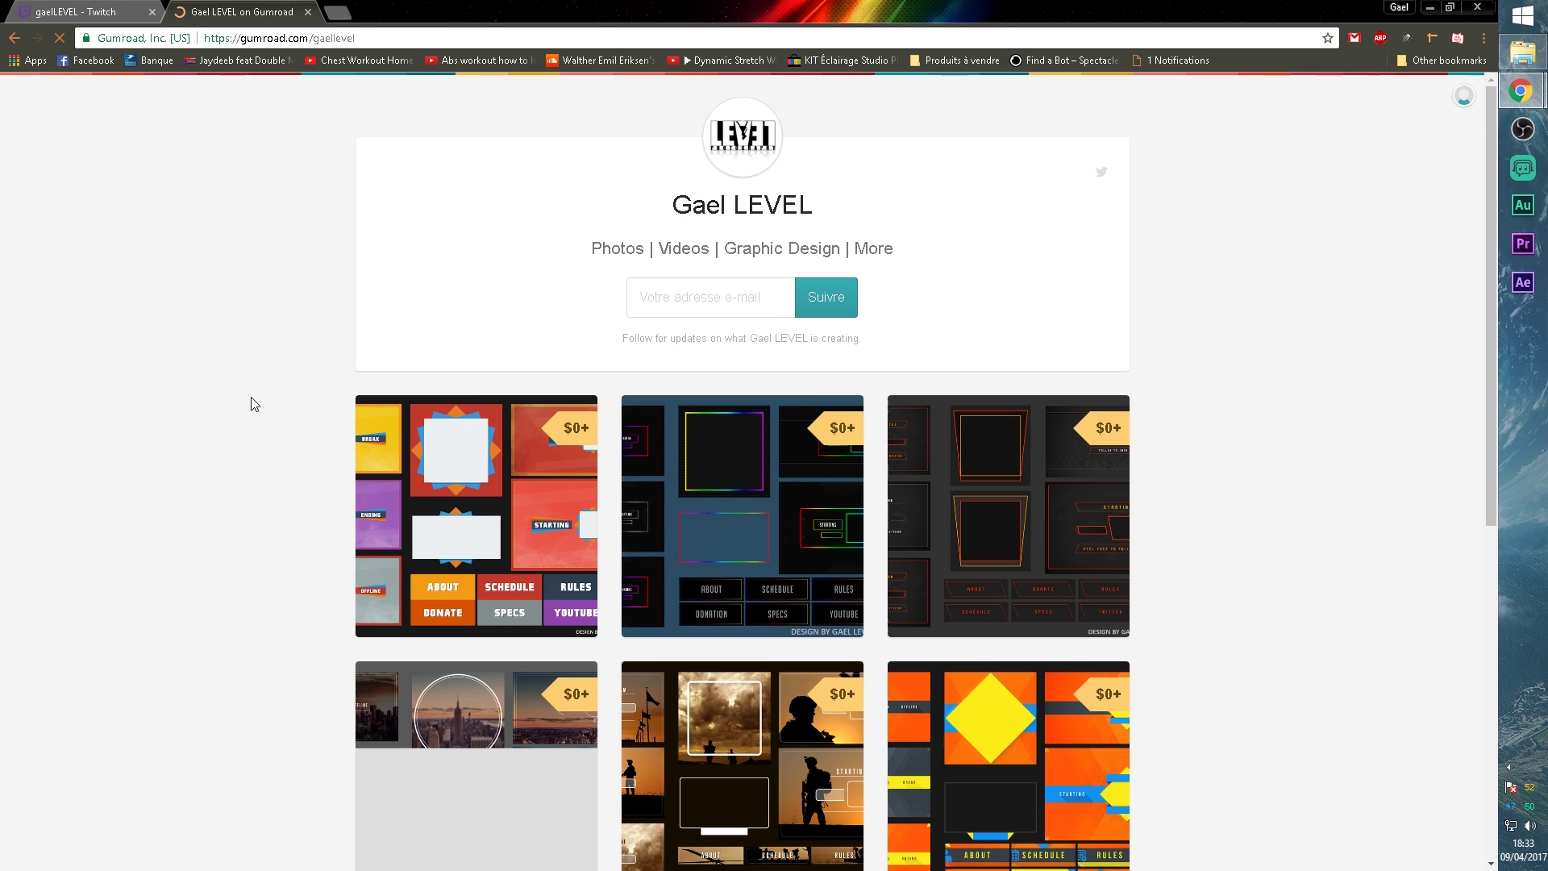
# Step: Open the G_O_Metric Twitch Channel art Pack from the store's $0+ listings
pyautogui.scroll(-2, 257, 402)
pyautogui.scroll(1, 258, 402)
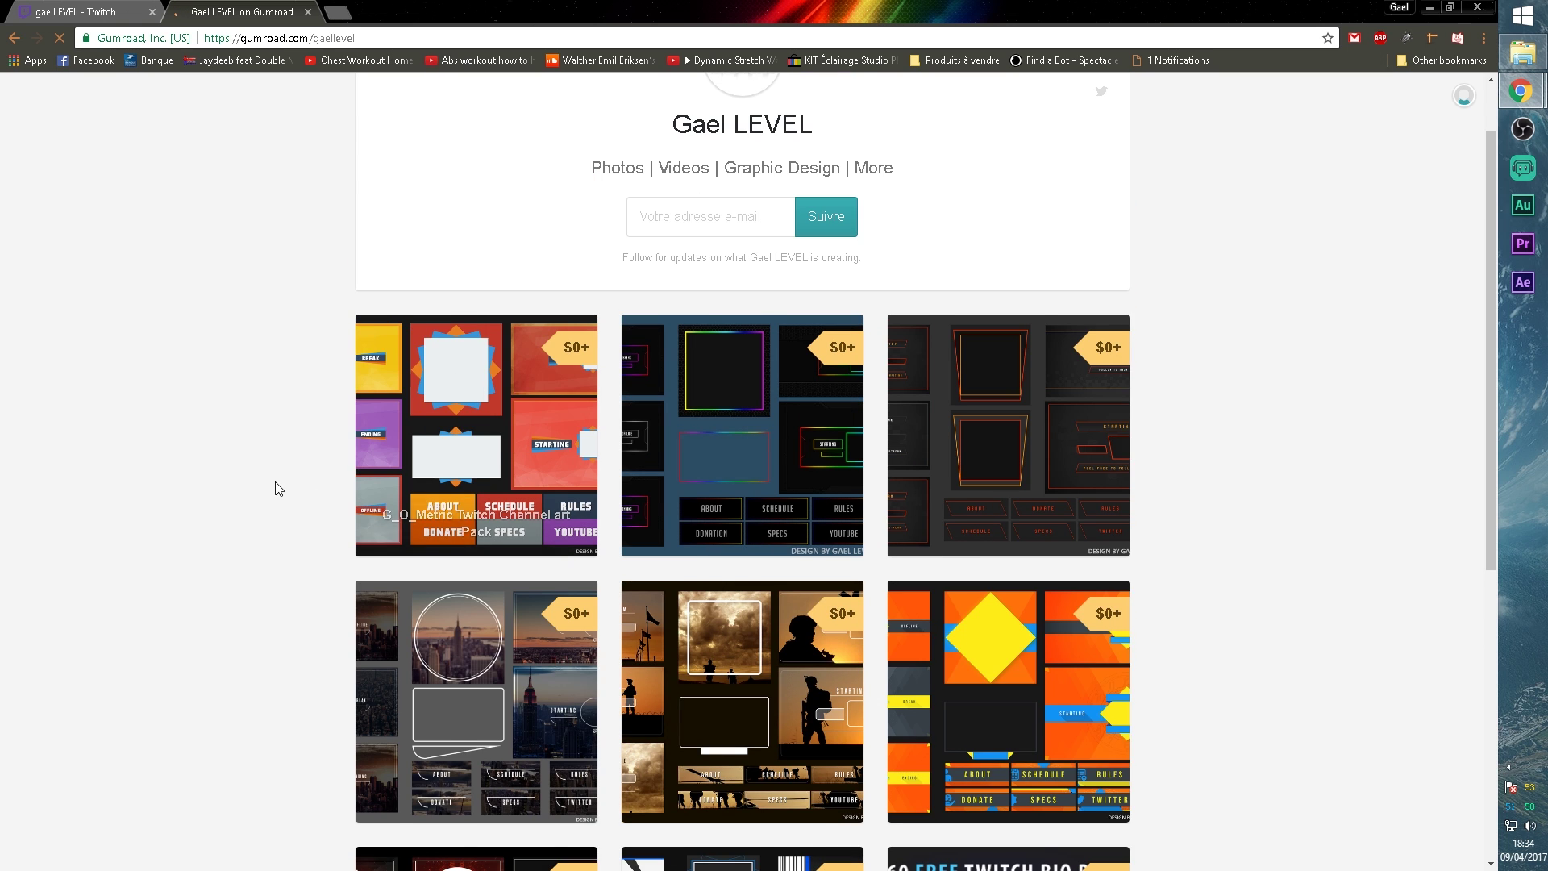
pyautogui.scroll(-2, 275, 488)
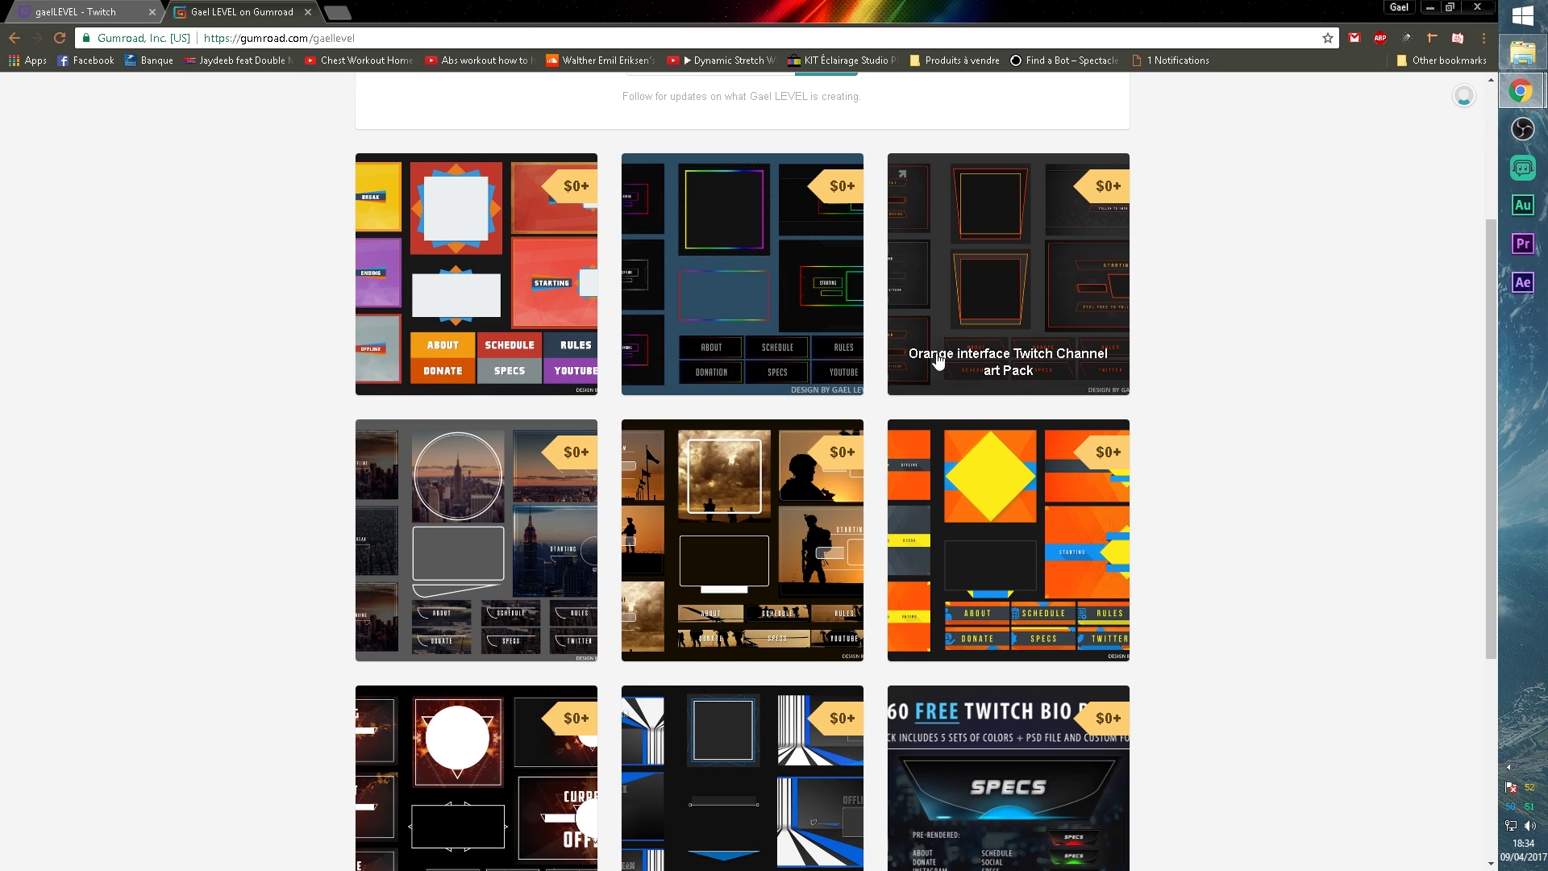
pyautogui.click(492, 215)
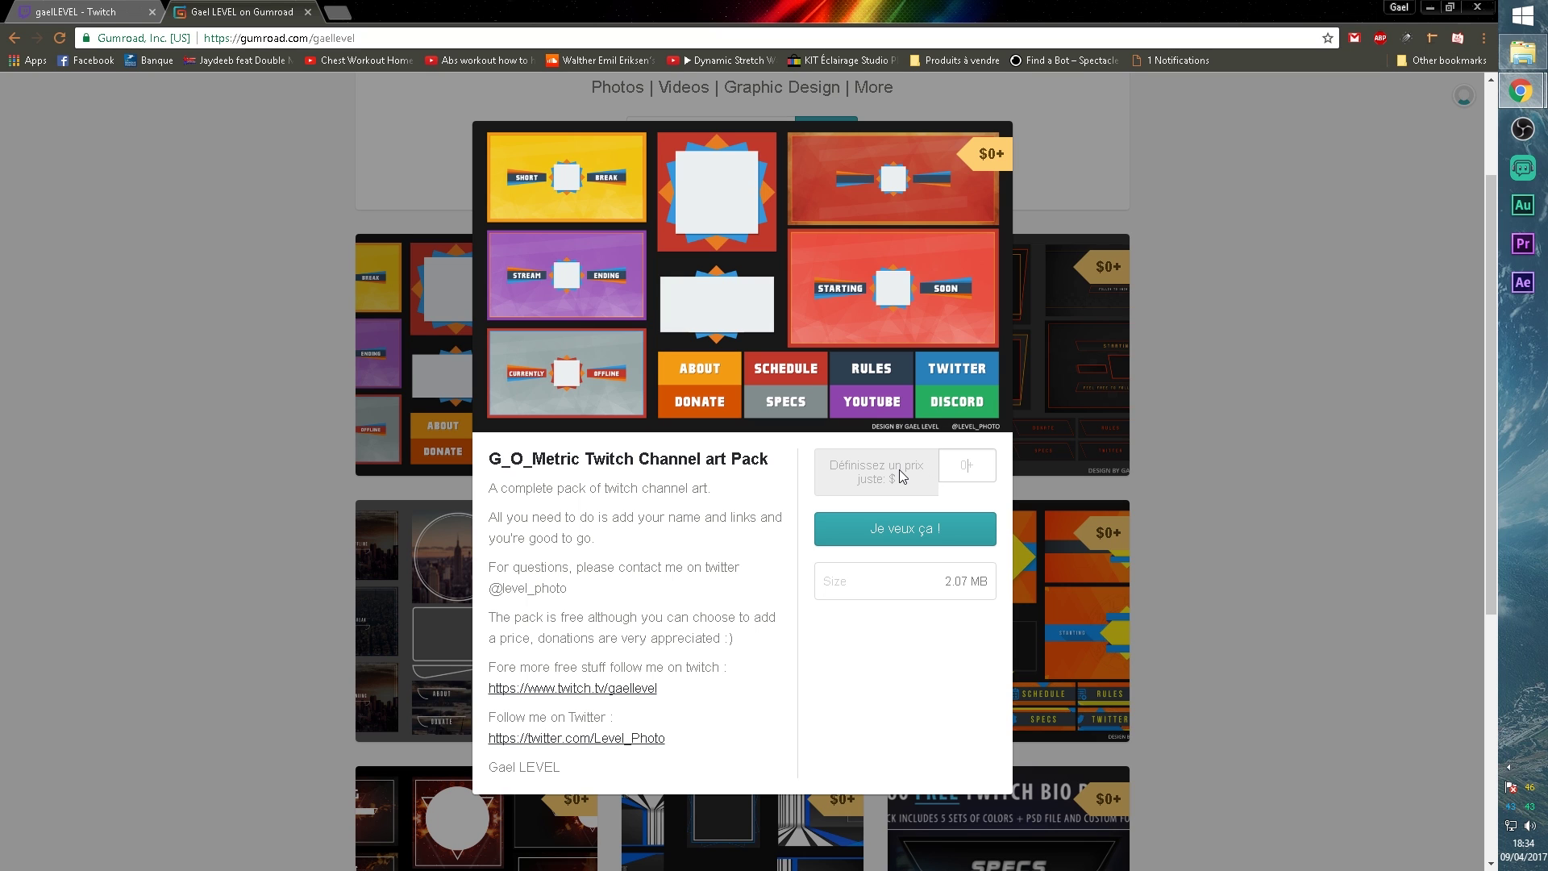
# Step: Claim the G_O_Metric pack for $0, autofilling the e-mail address at checkout
pyautogui.write('0')
pyautogui.click(892, 545)
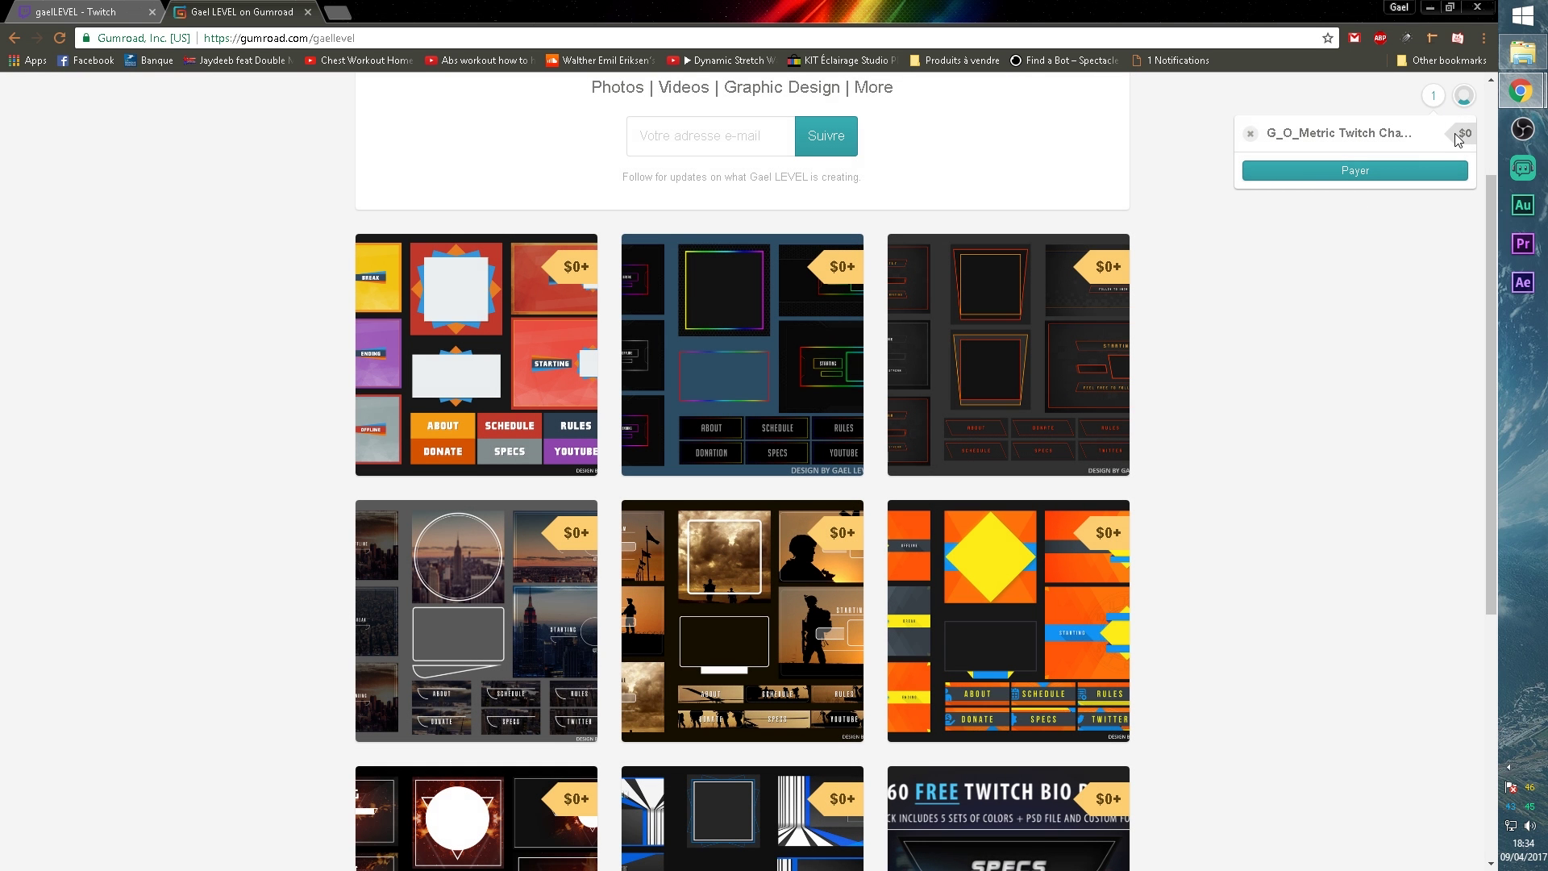
pyautogui.click(1375, 172)
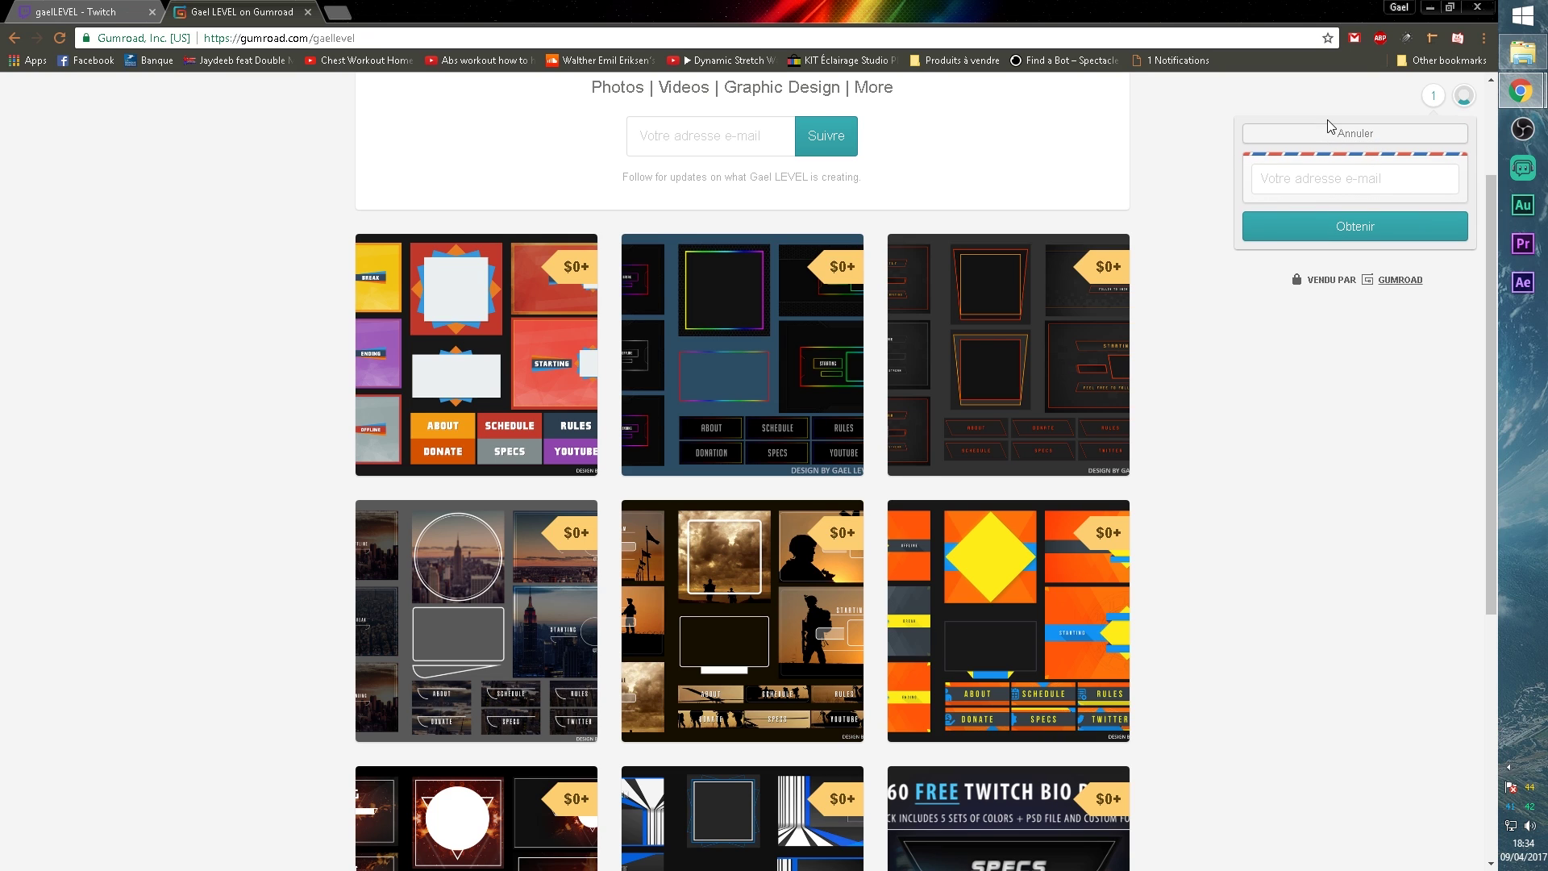
pyautogui.click(1317, 175)
pyautogui.write('b')
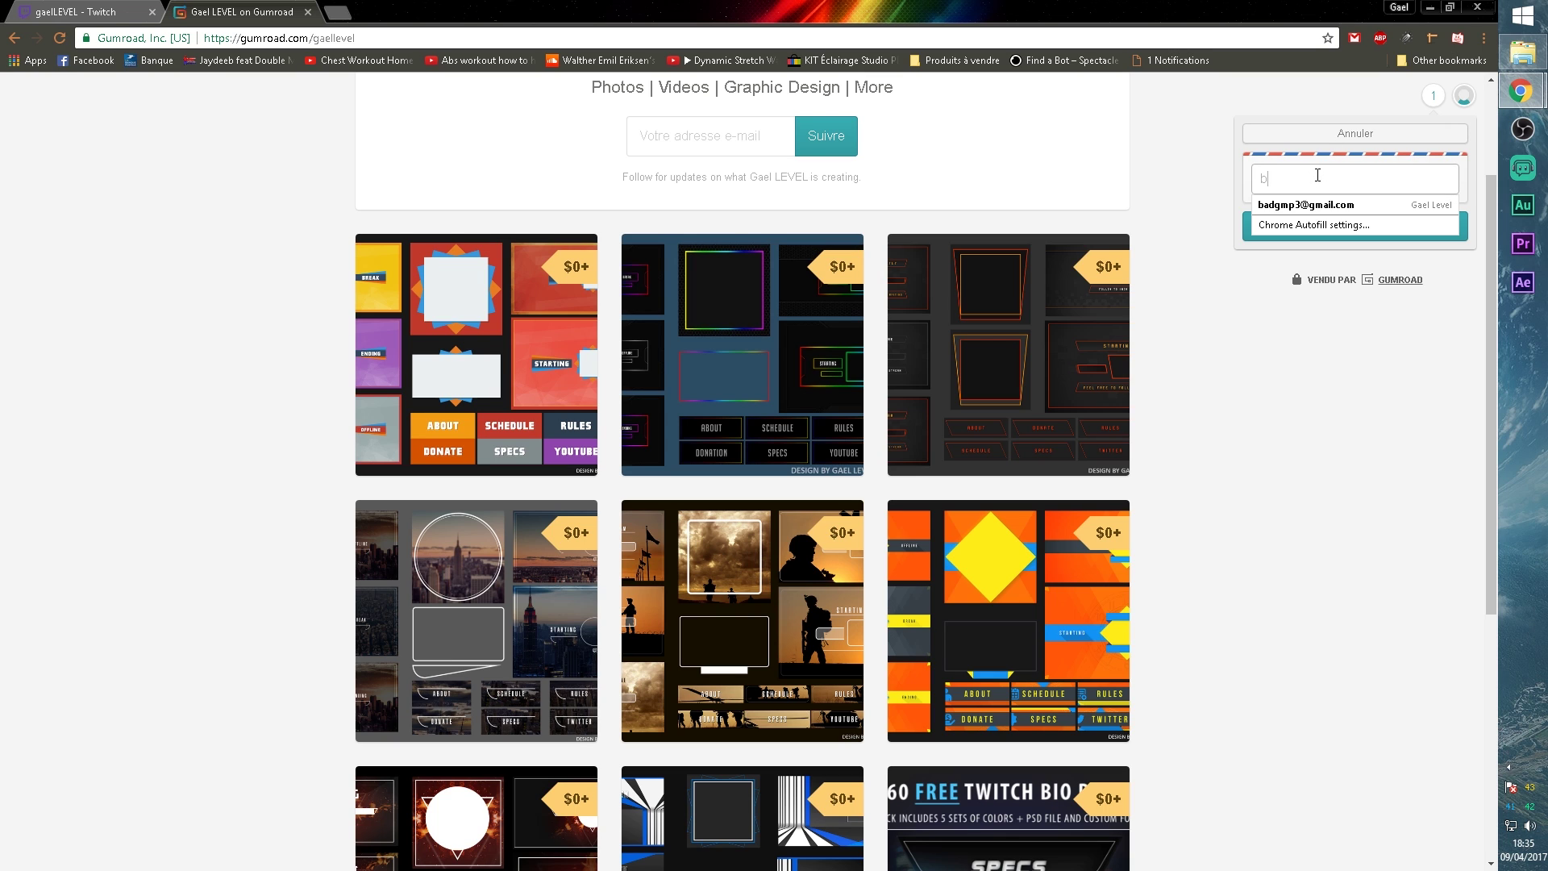
pyautogui.click(1310, 208)
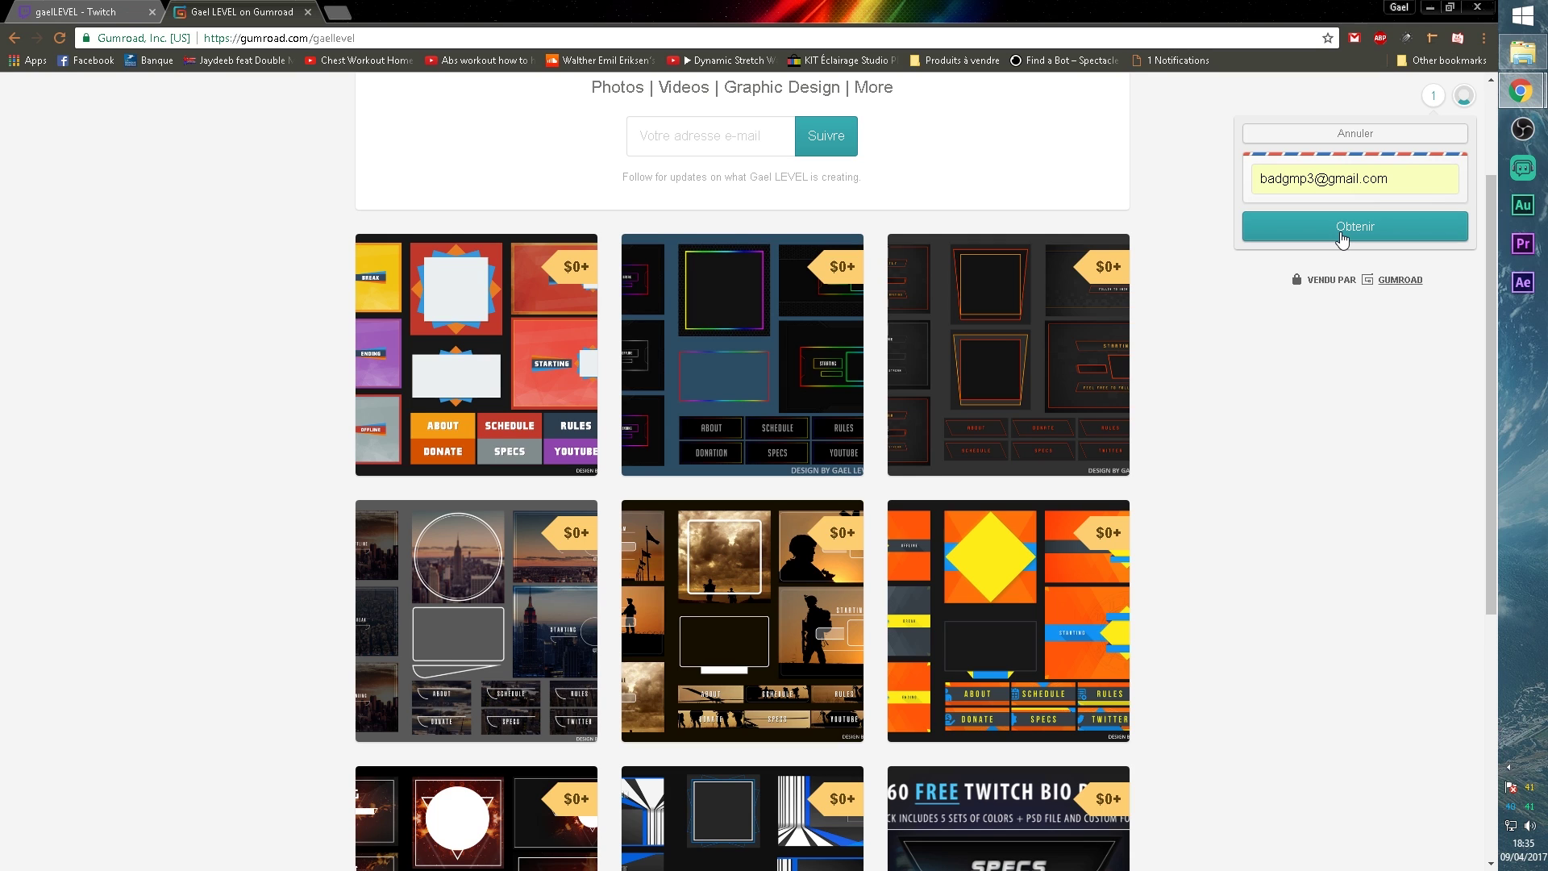
pyautogui.click(1341, 234)
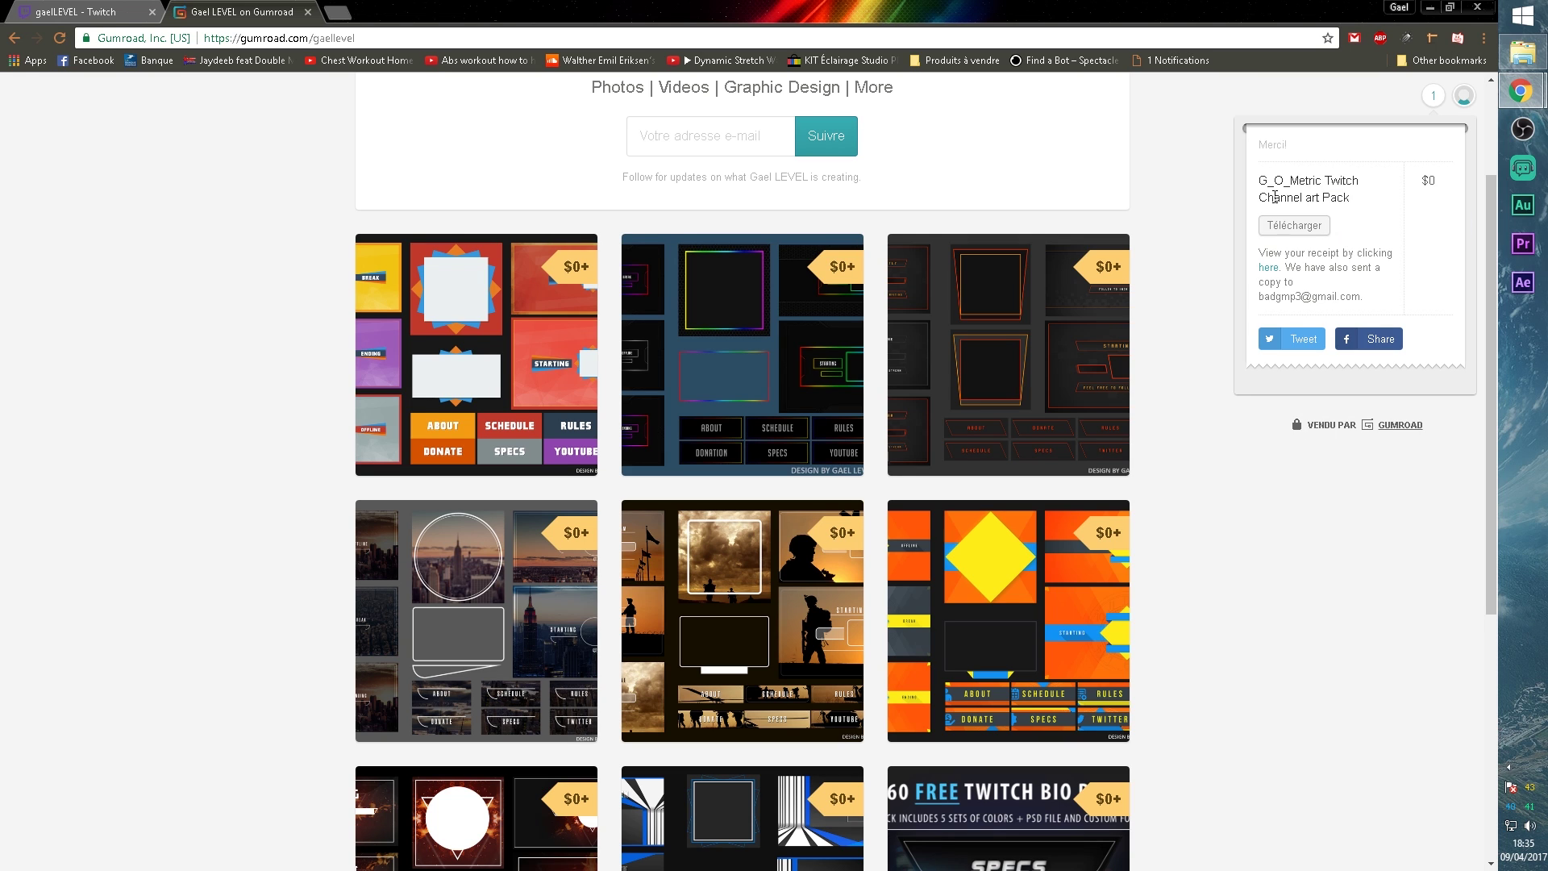
# Step: Download the G O Metric.rar archive and show it in the Downloads folder
pyautogui.click(1291, 228)
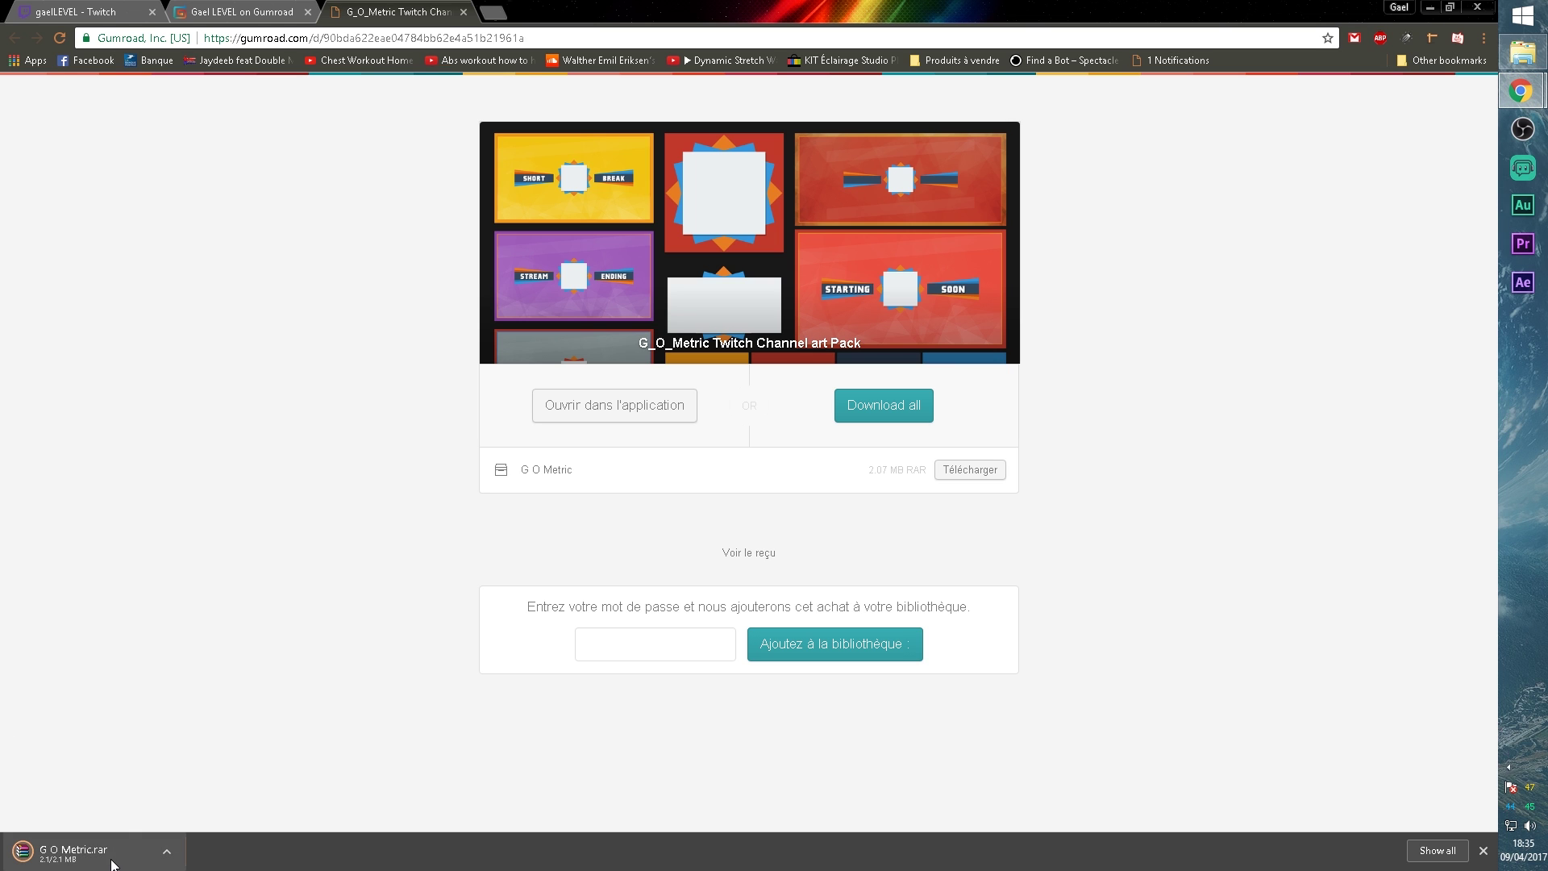
pyautogui.click(166, 852)
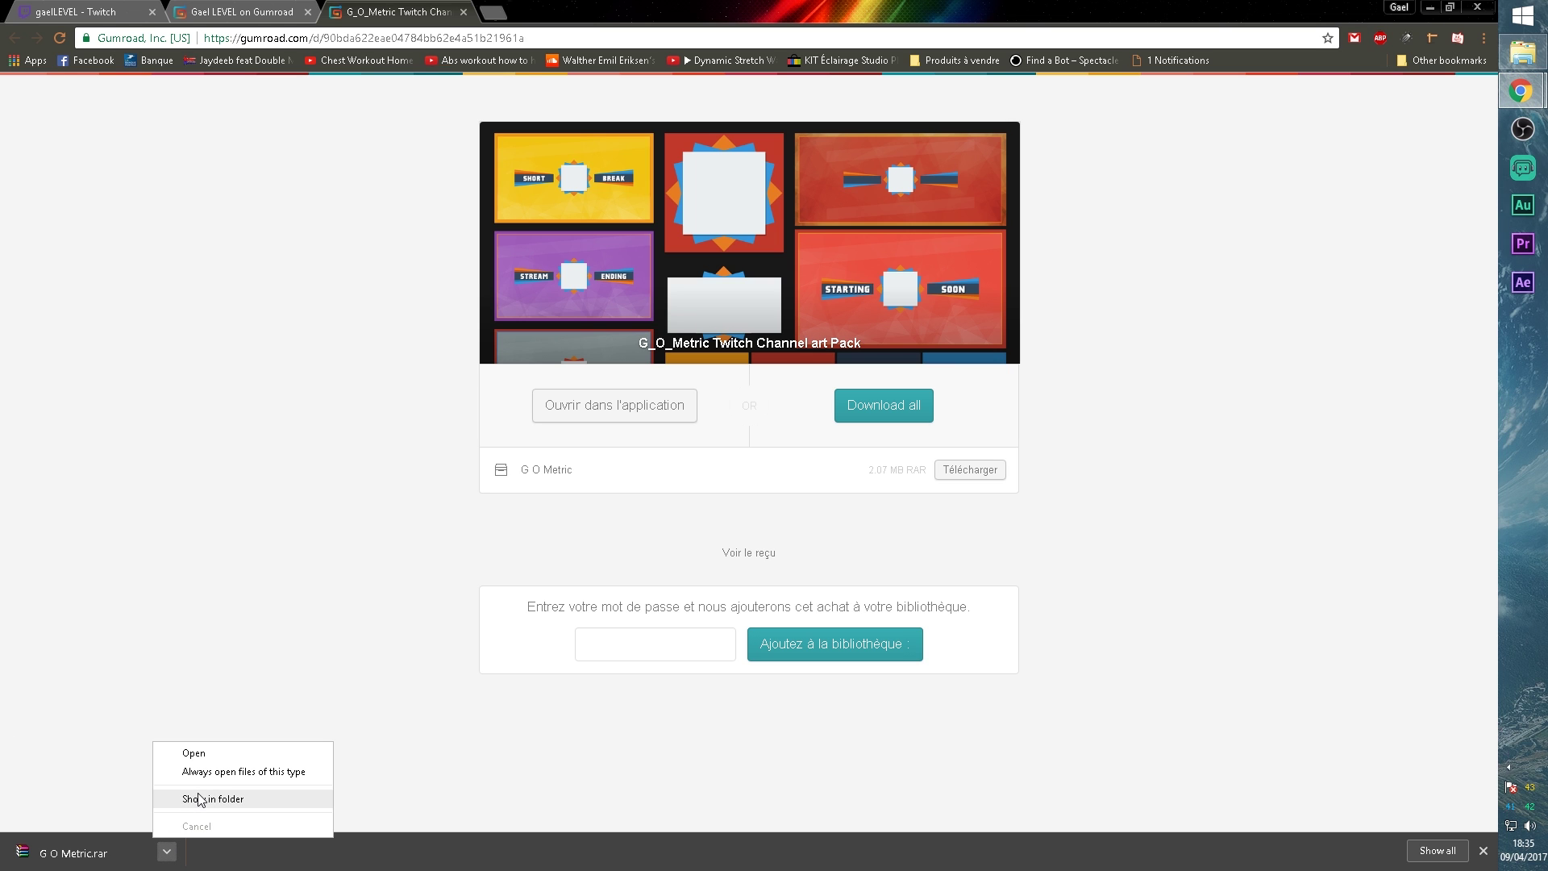
pyautogui.click(200, 799)
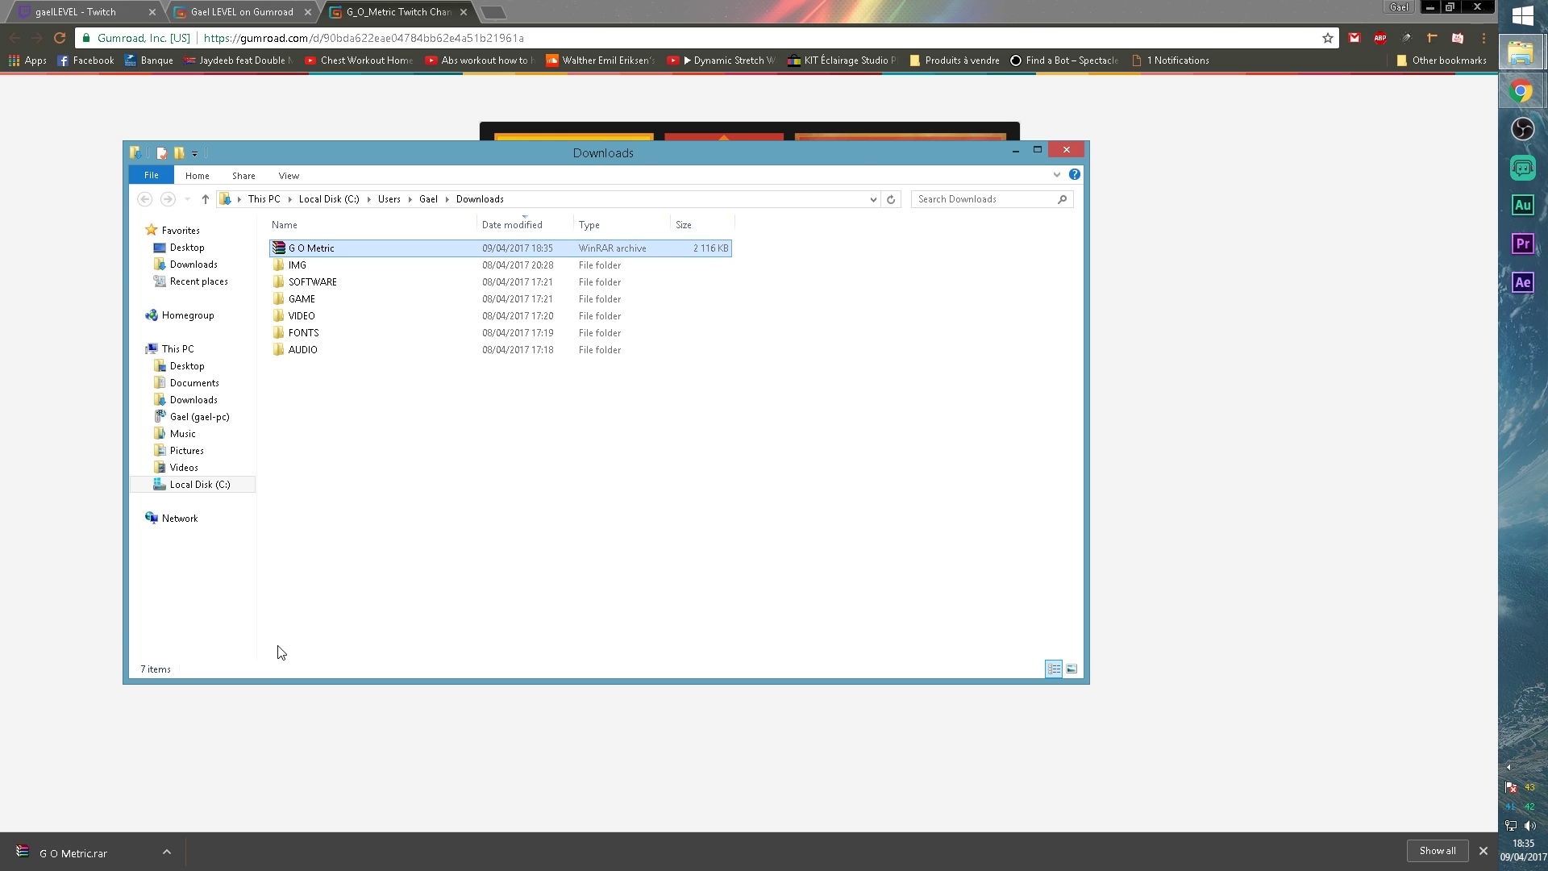
pyautogui.rightClick(311, 253)
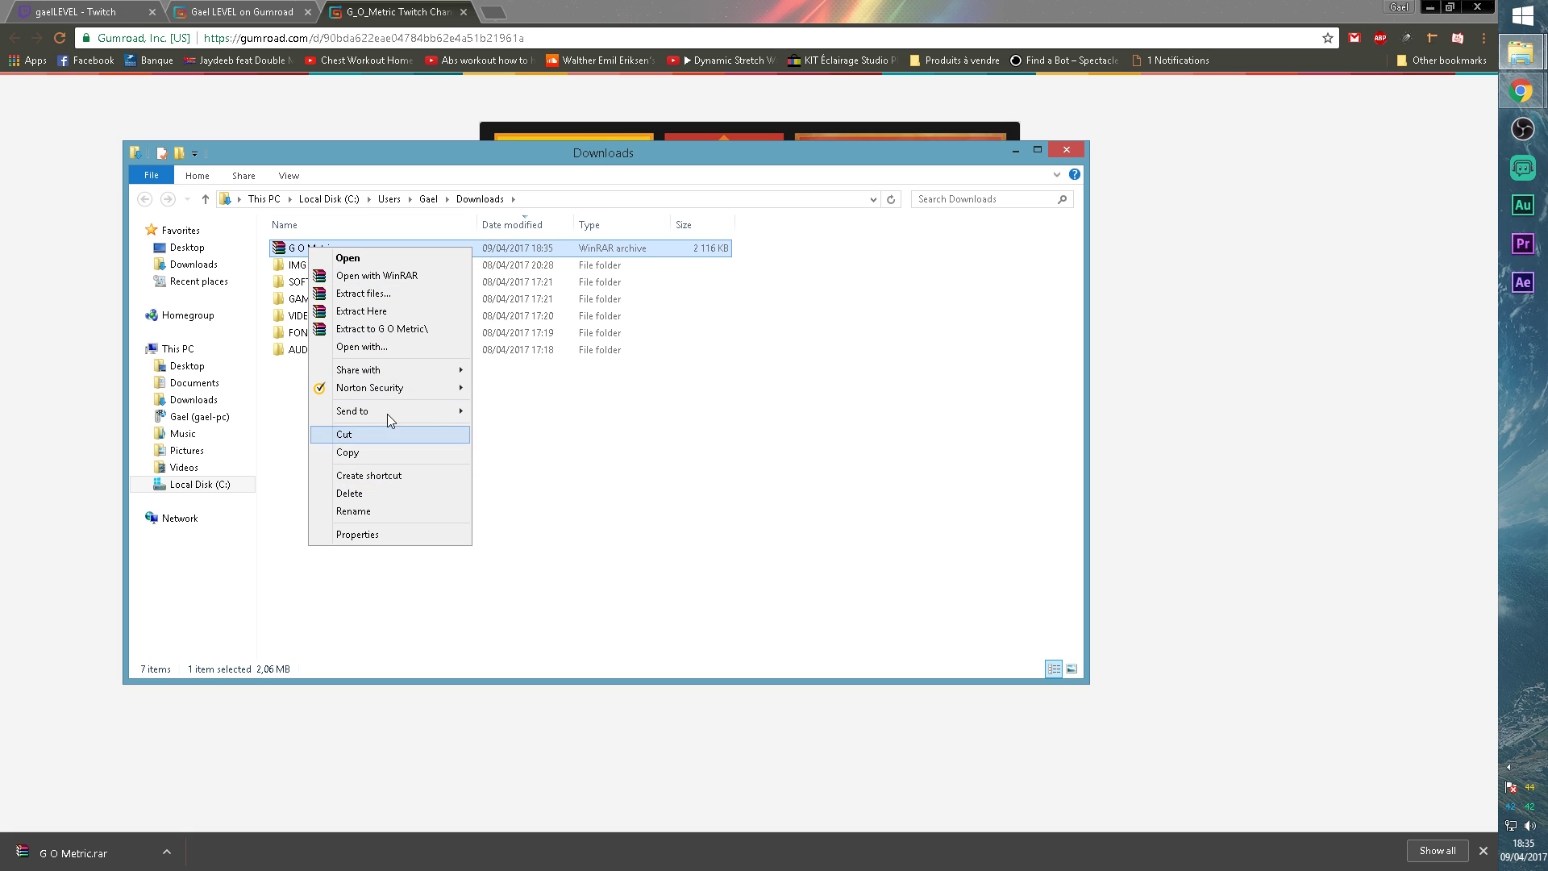
# Step: Extract the G O Metric archive into a G O Metric folder and open its inner images folder
pyautogui.click(353, 295)
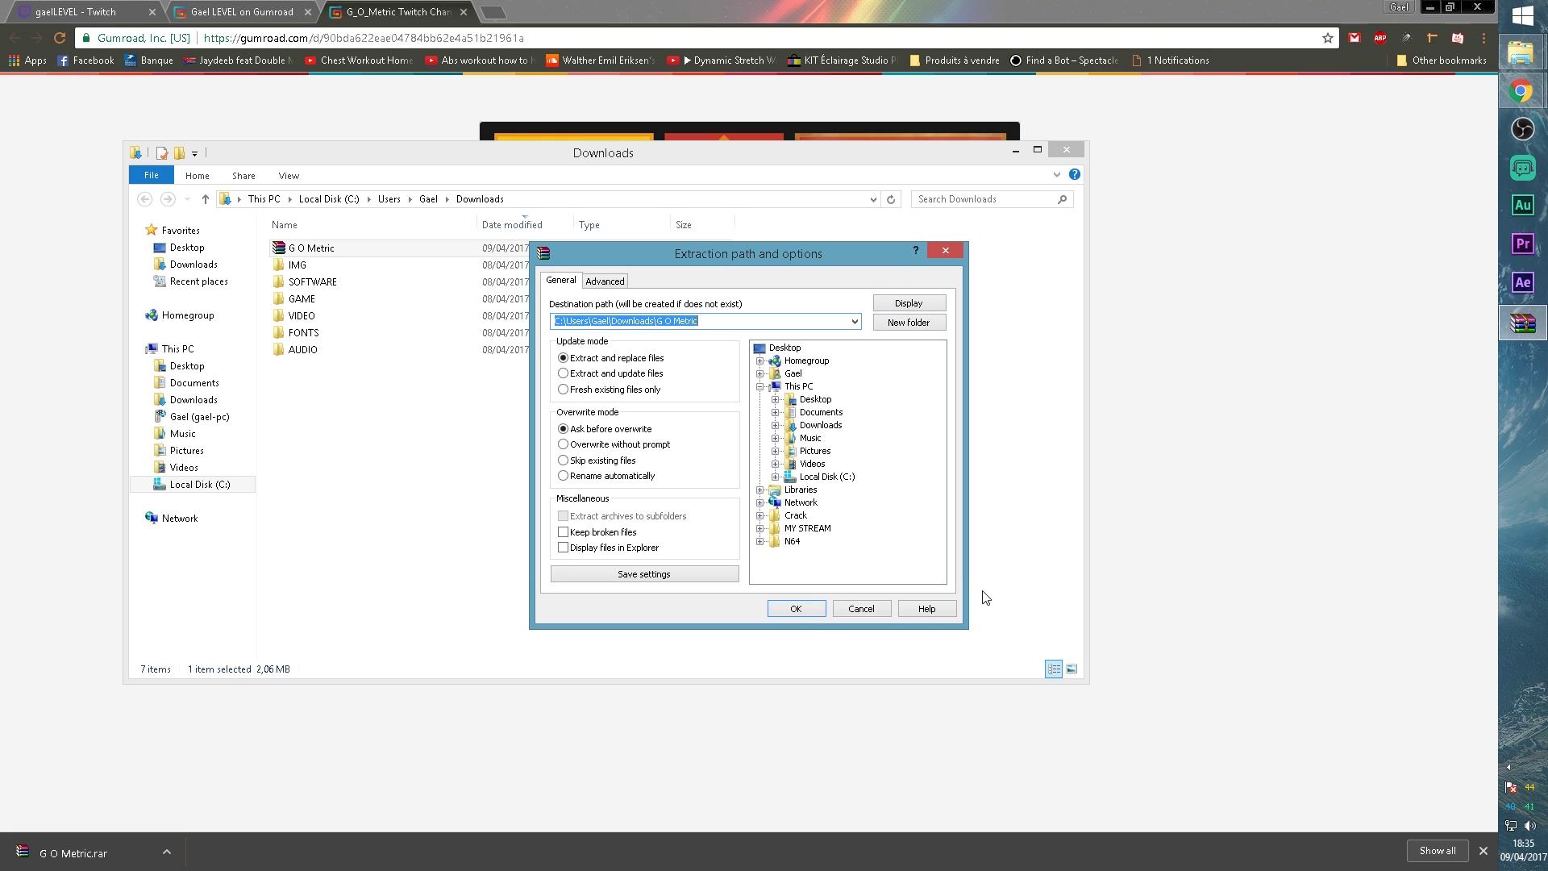
pyautogui.click(796, 609)
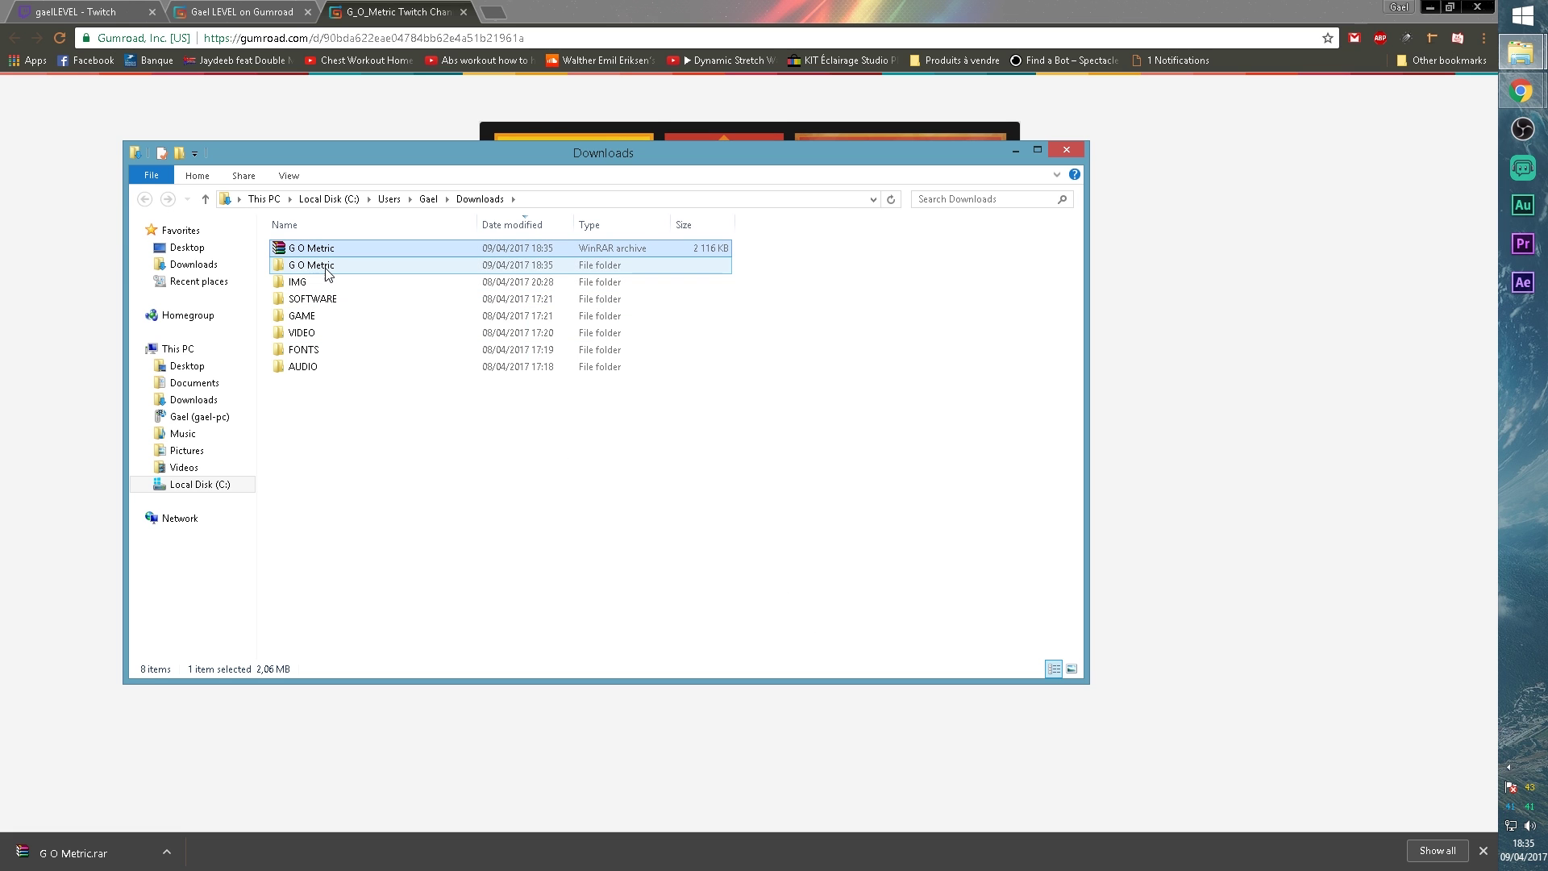
pyautogui.doubleClick(327, 266)
pyautogui.click(330, 254)
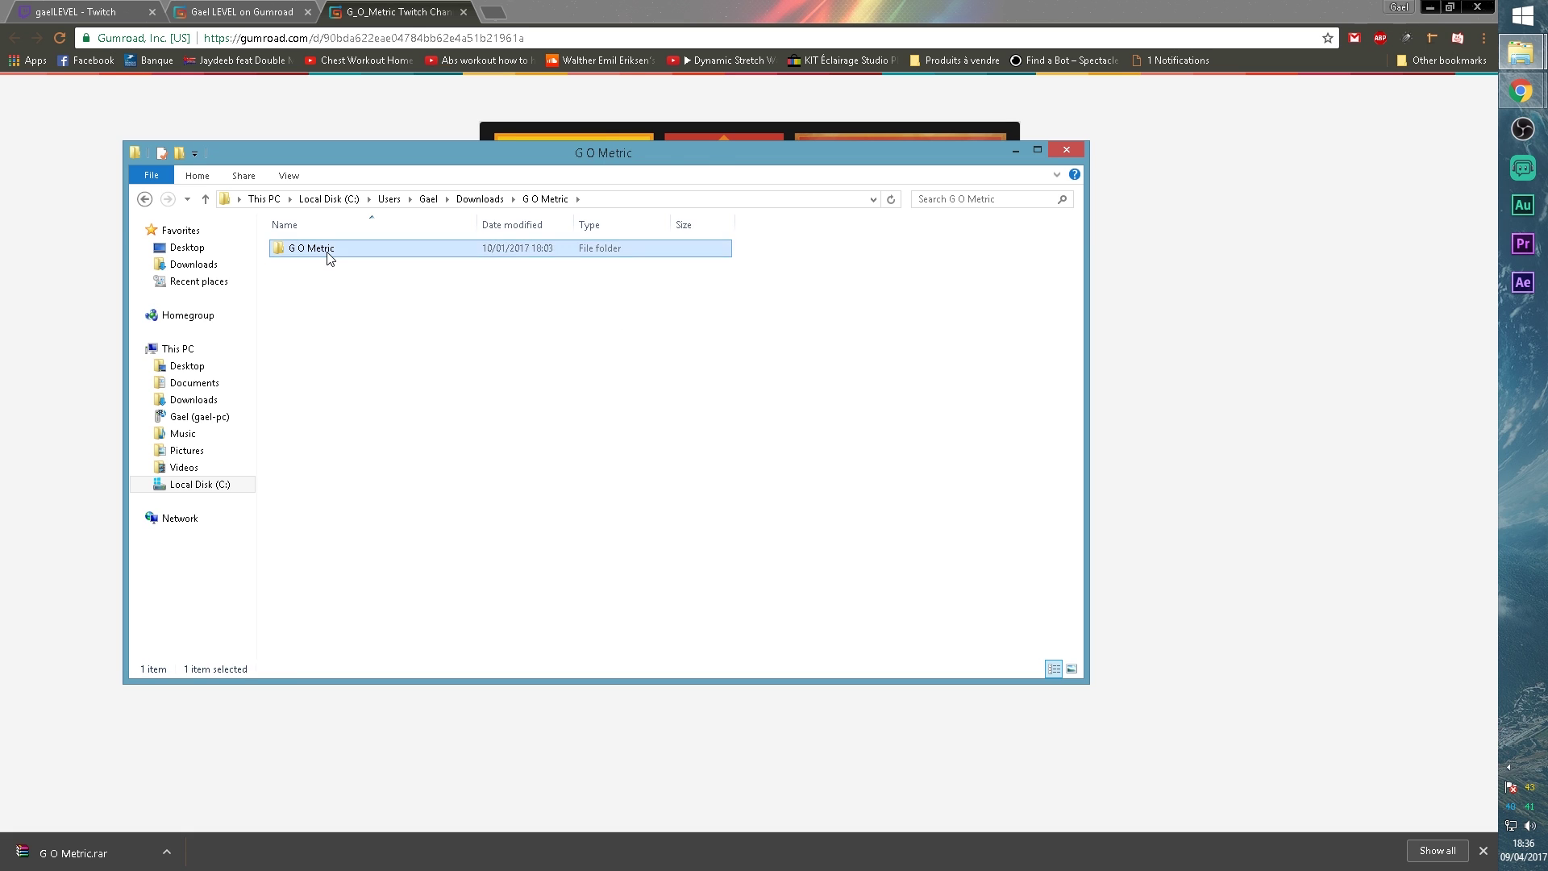
pyautogui.doubleClick(327, 252)
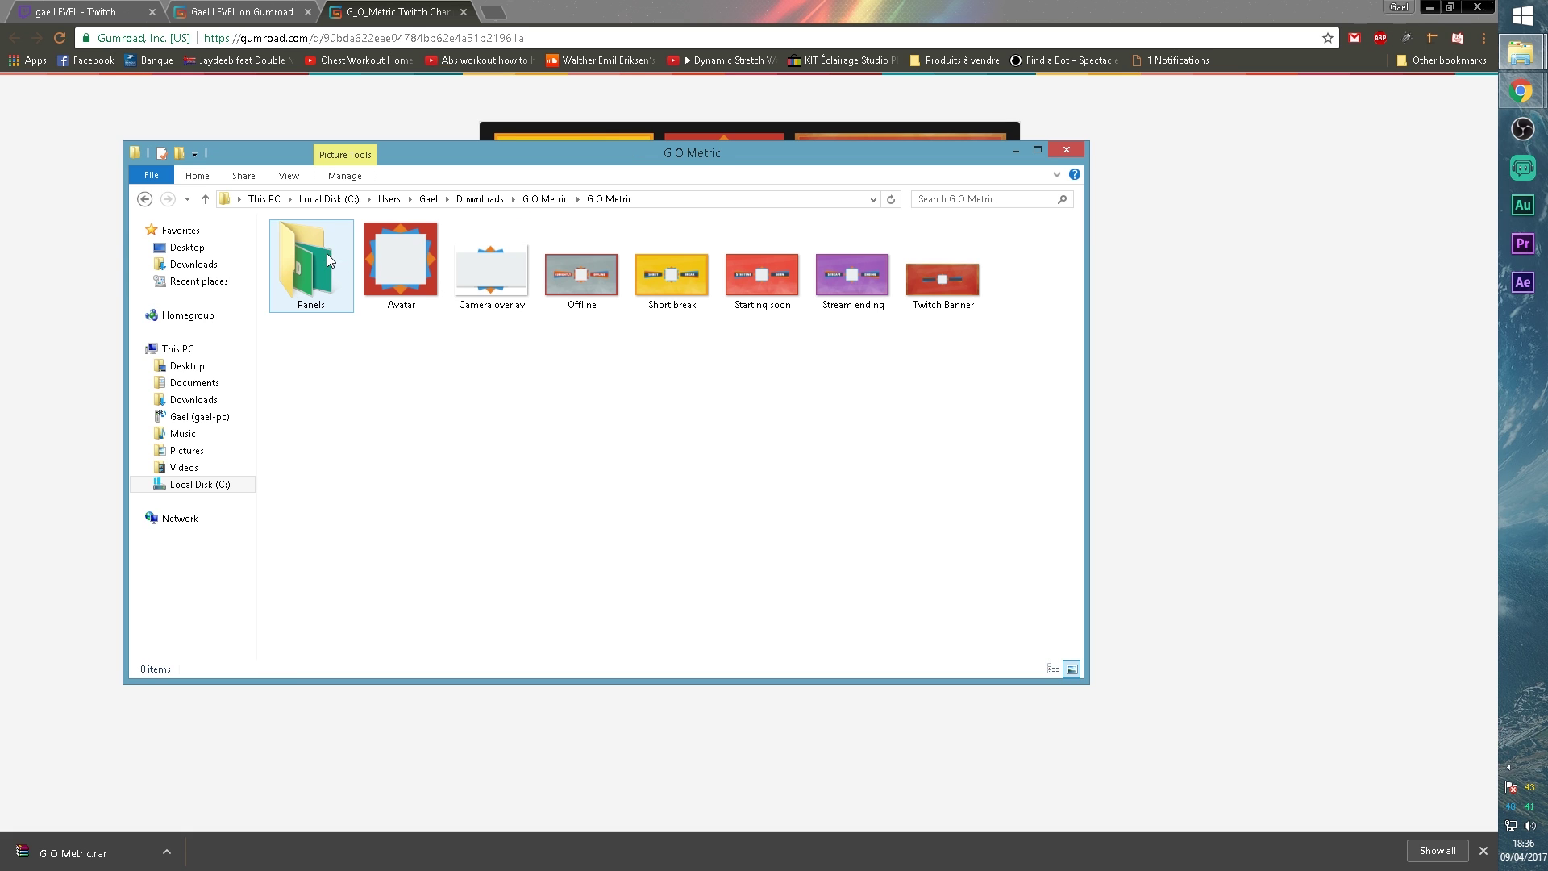
# Step: Preview the Avatar, Camera overlay, Offline, Short break, Starting soon and Stream ending images
pyautogui.click(390, 264)
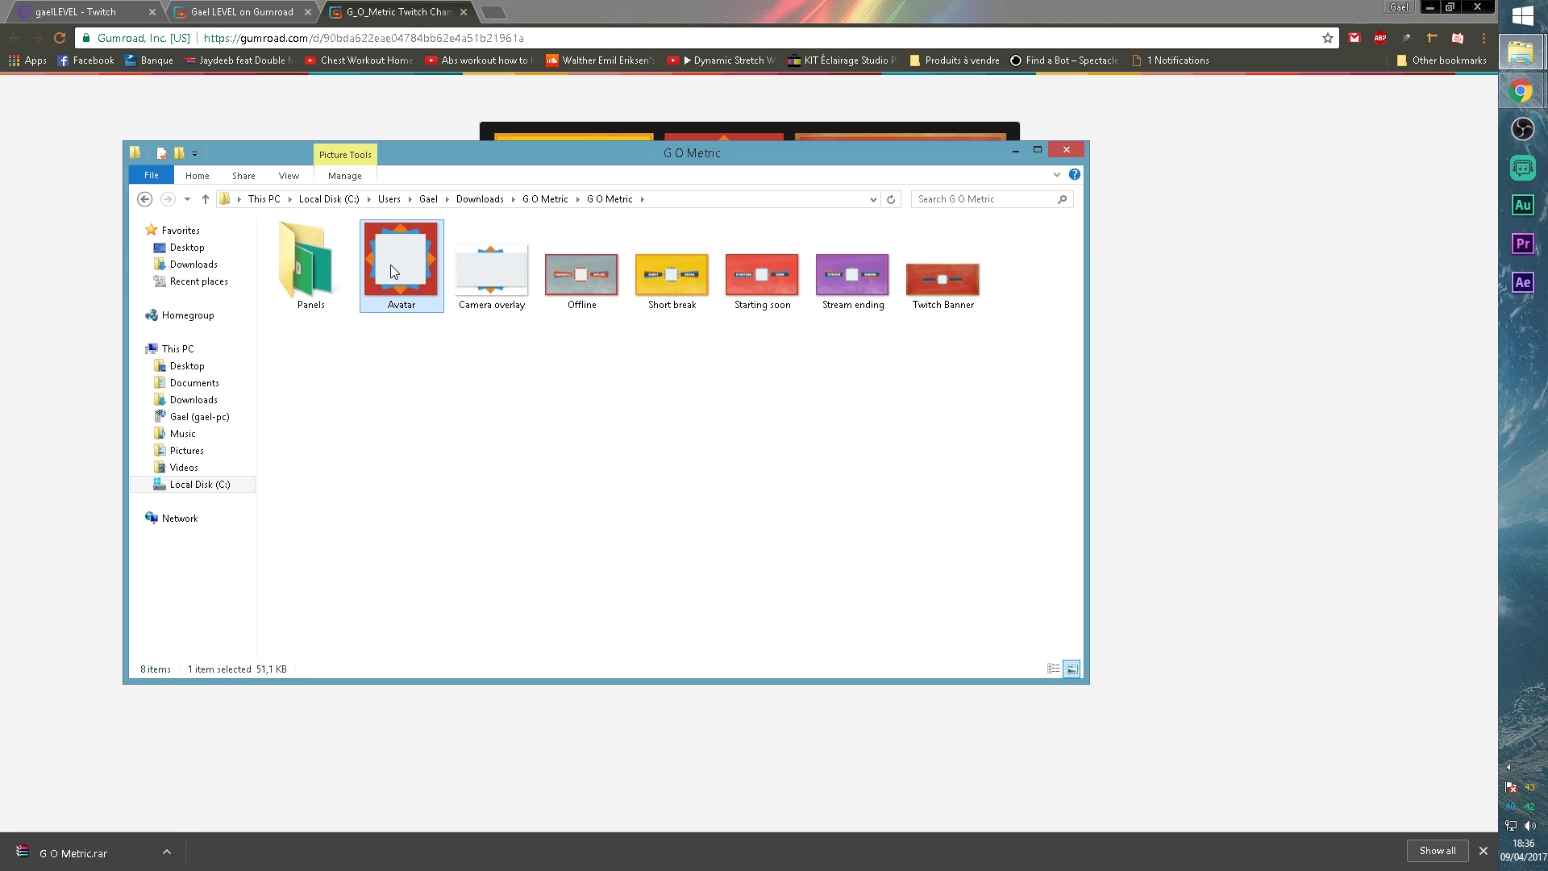
pyautogui.press('Right')
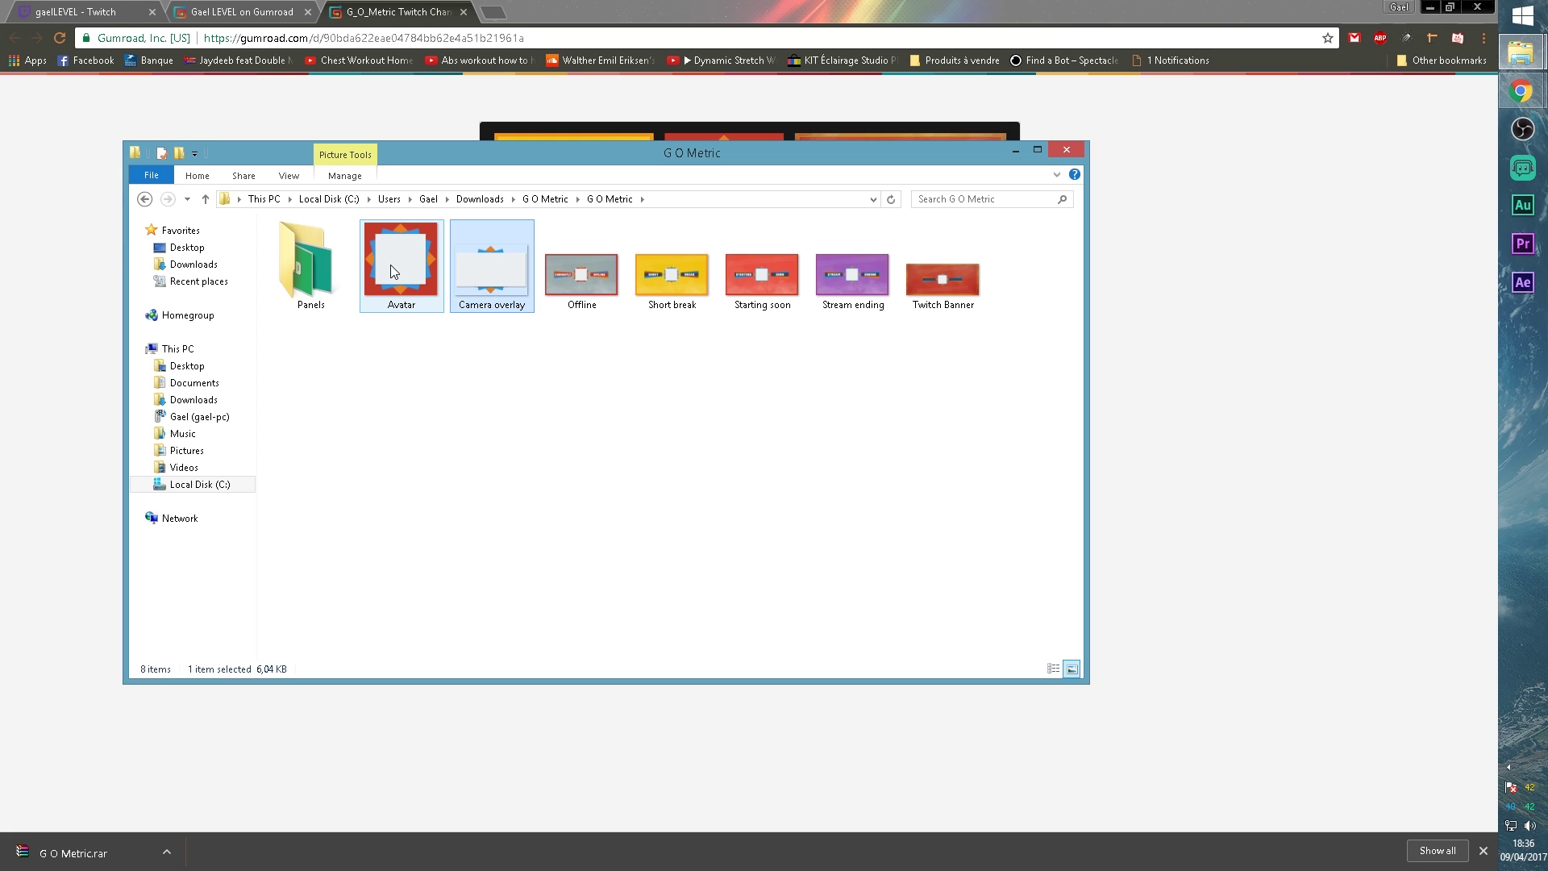
pyautogui.press('Right')
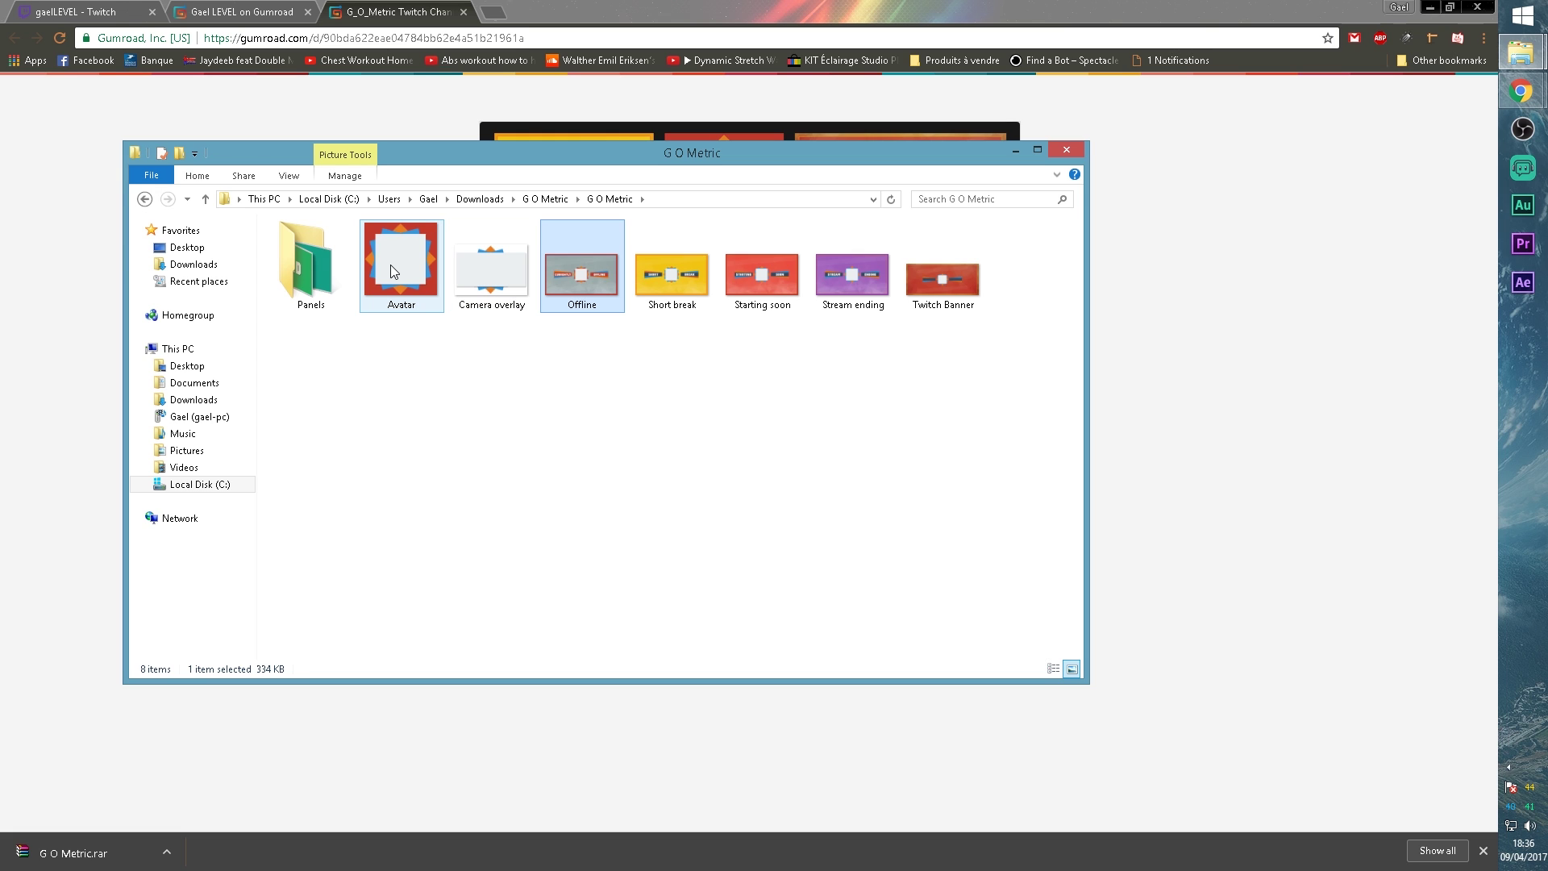
pyautogui.press('Right')
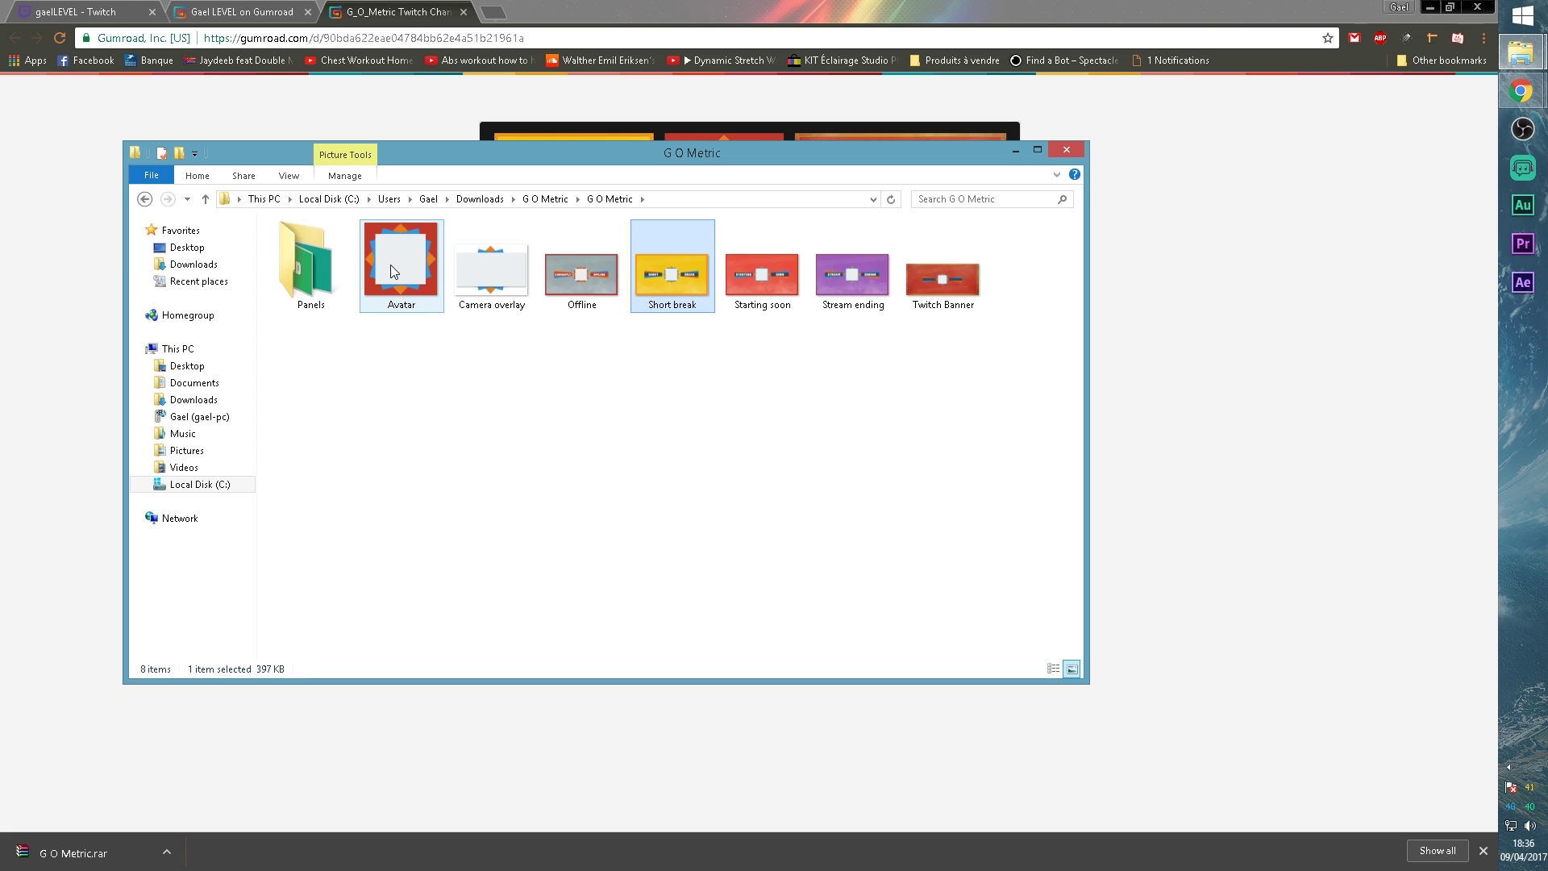
pyautogui.press('Right')
pyautogui.press('Right')
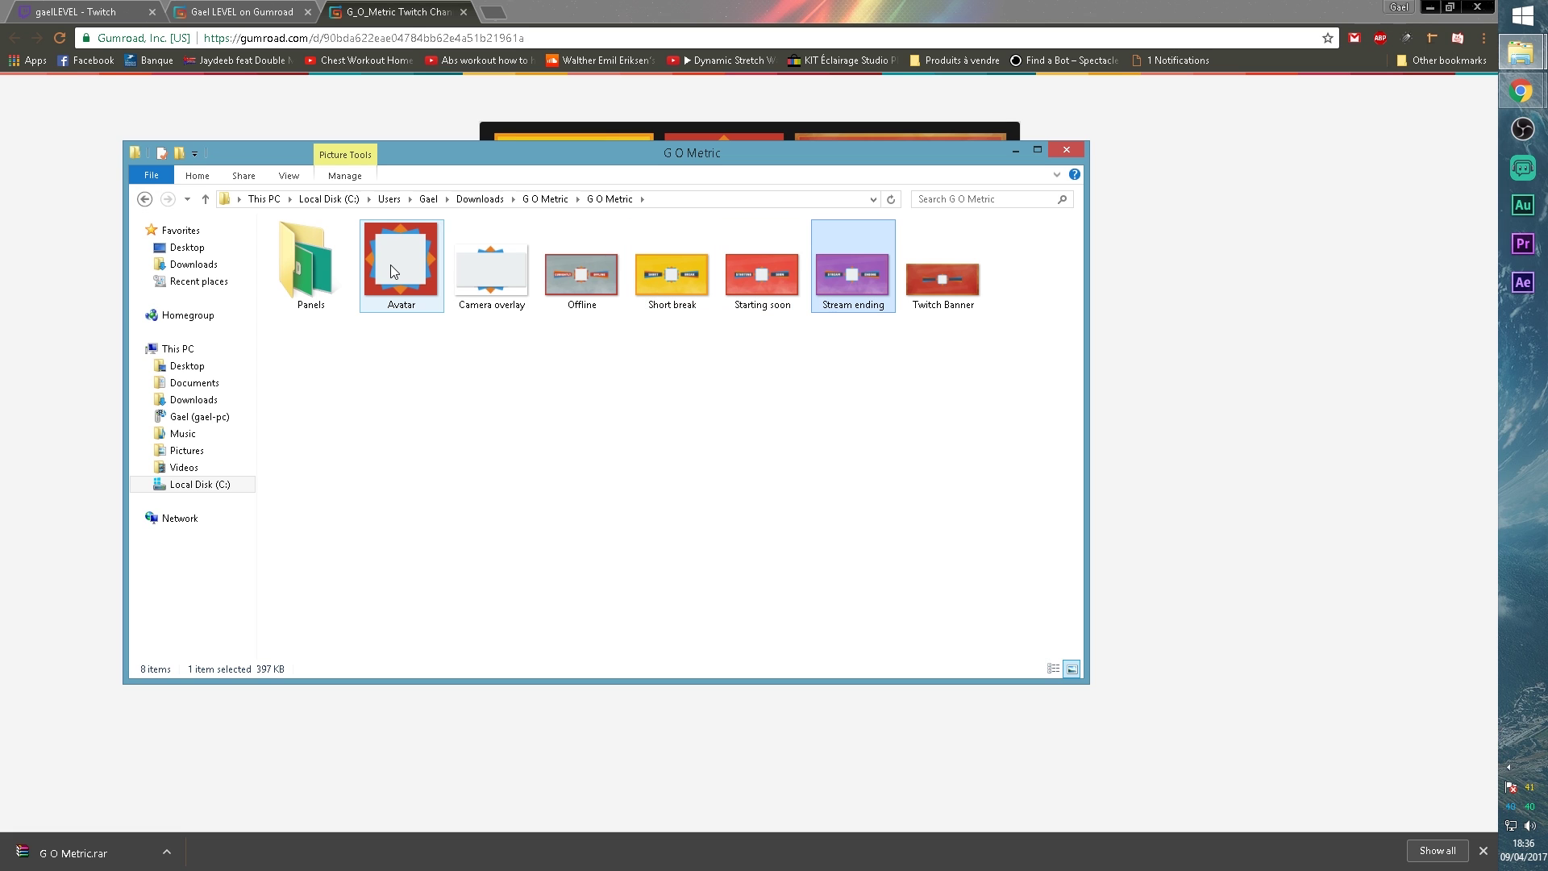
pyautogui.press('Right')
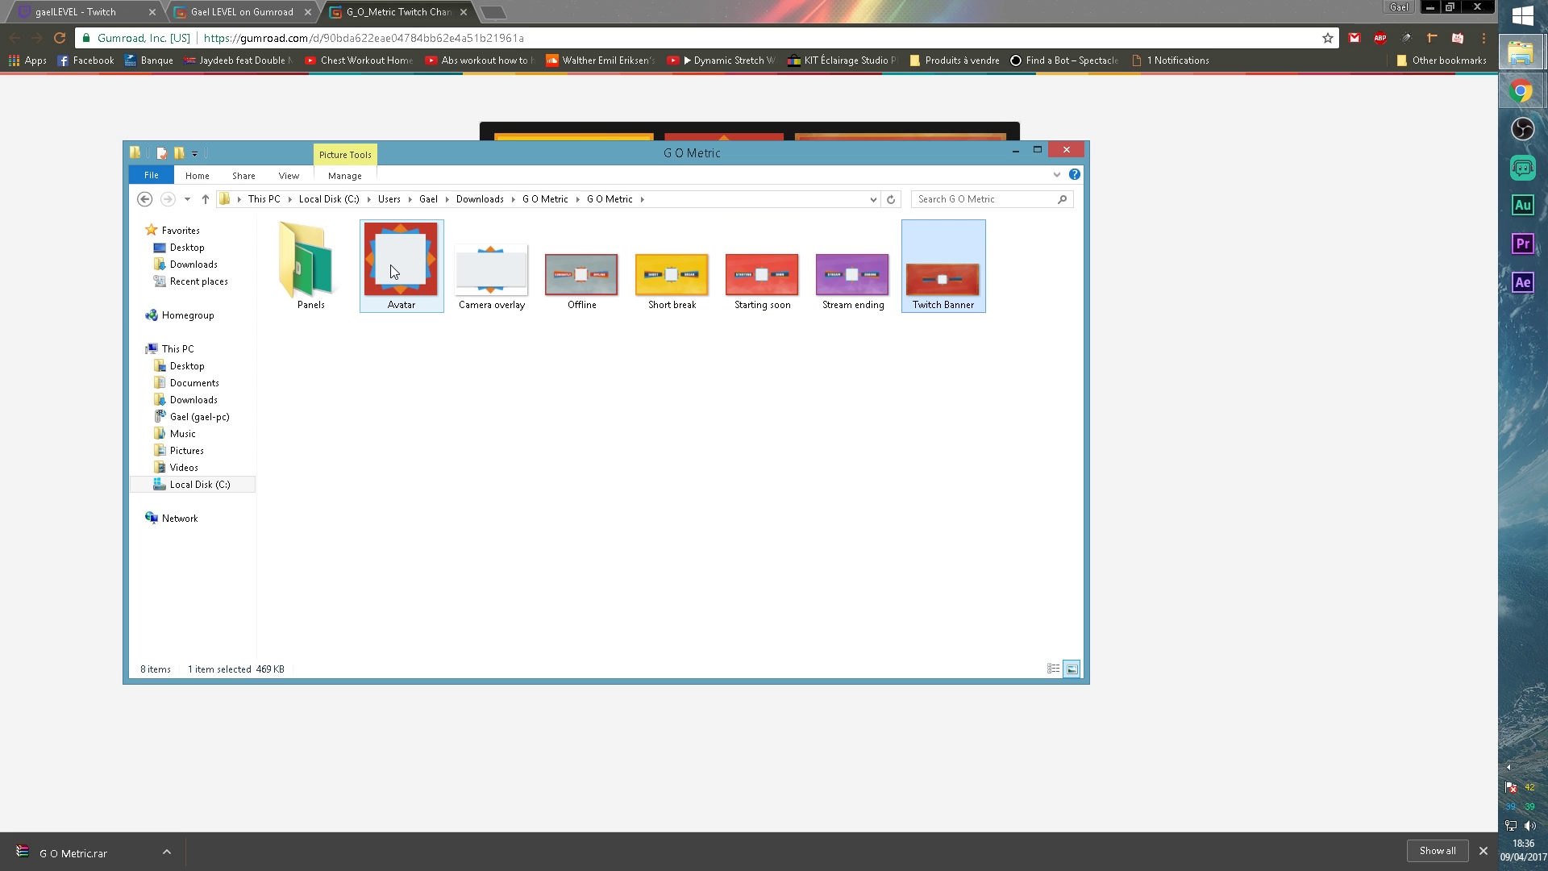
# Step: Look over the About, Donate and Schedule images in Panels, then return to Chrome
pyautogui.doubleClick(274, 254)
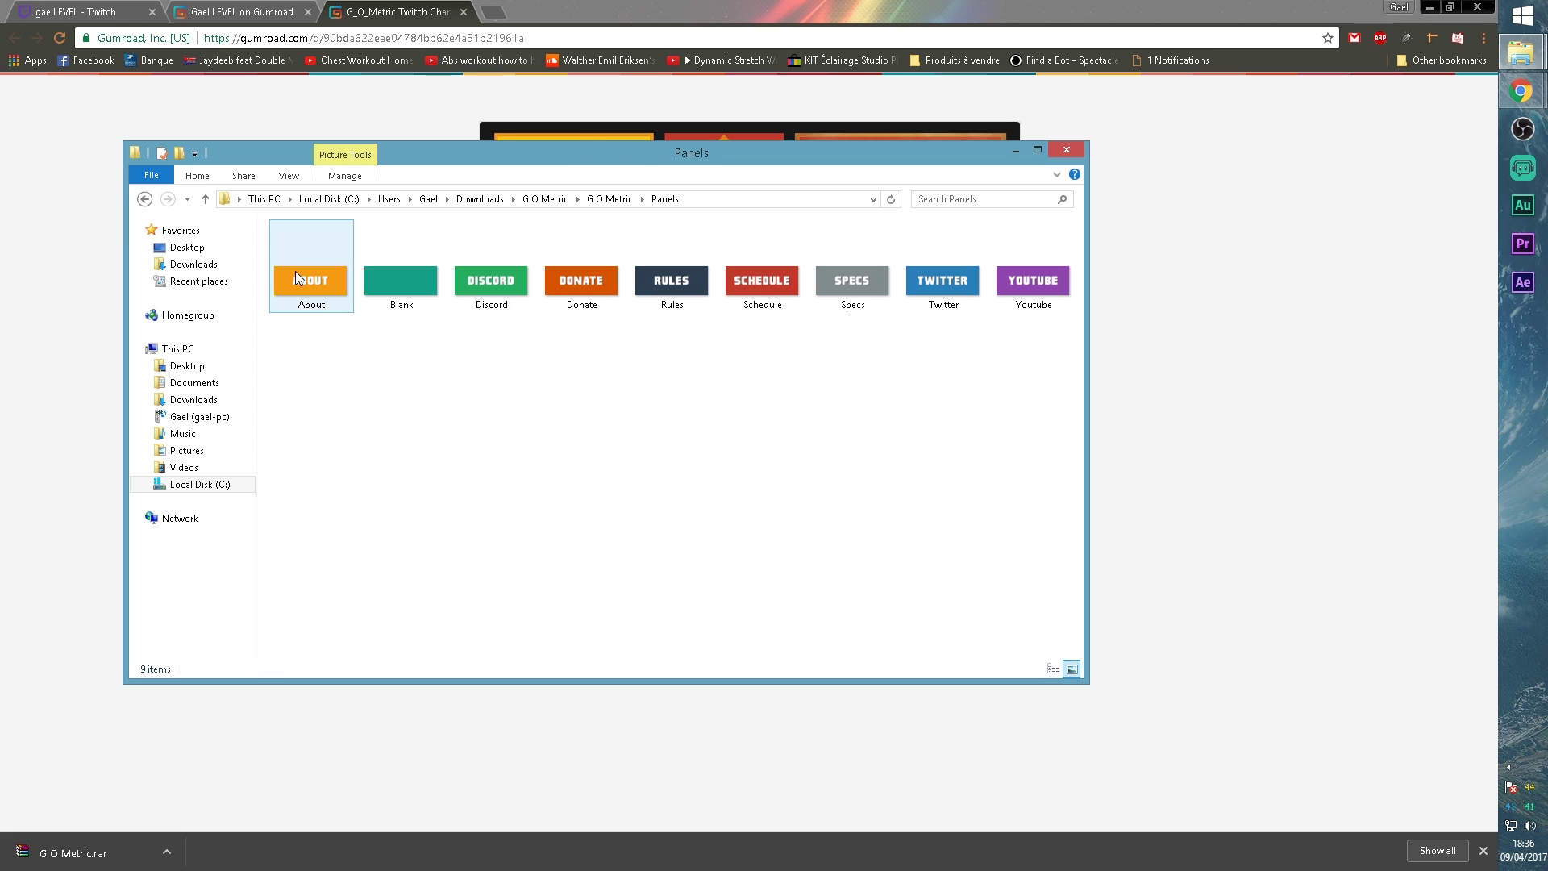
pyautogui.click(312, 301)
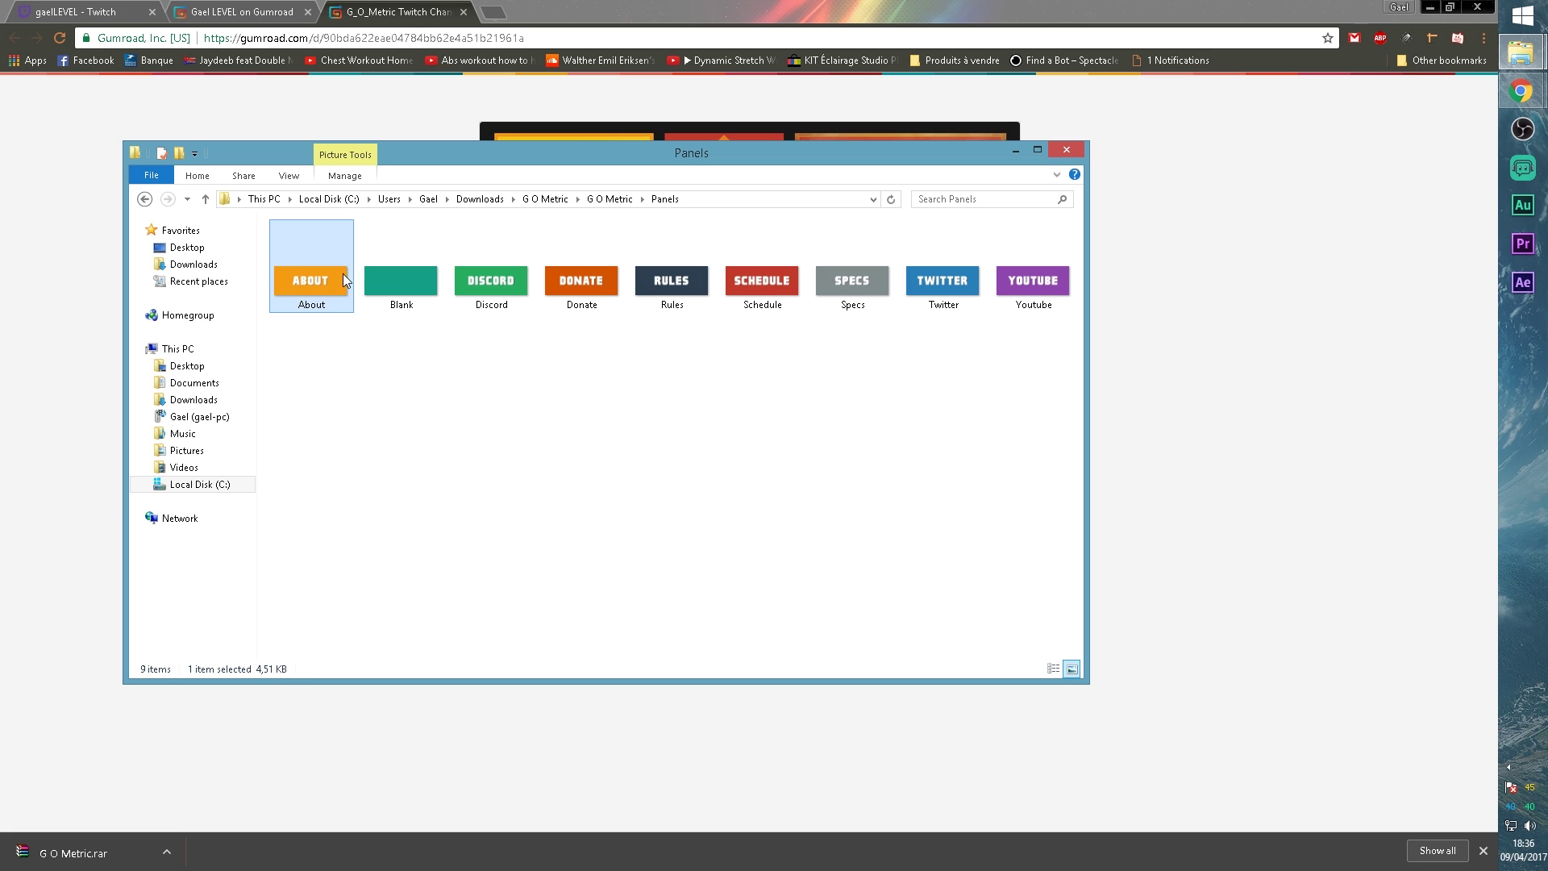
pyautogui.click(585, 281)
pyautogui.click(762, 280)
pyautogui.click(594, 439)
pyautogui.click(20, 217)
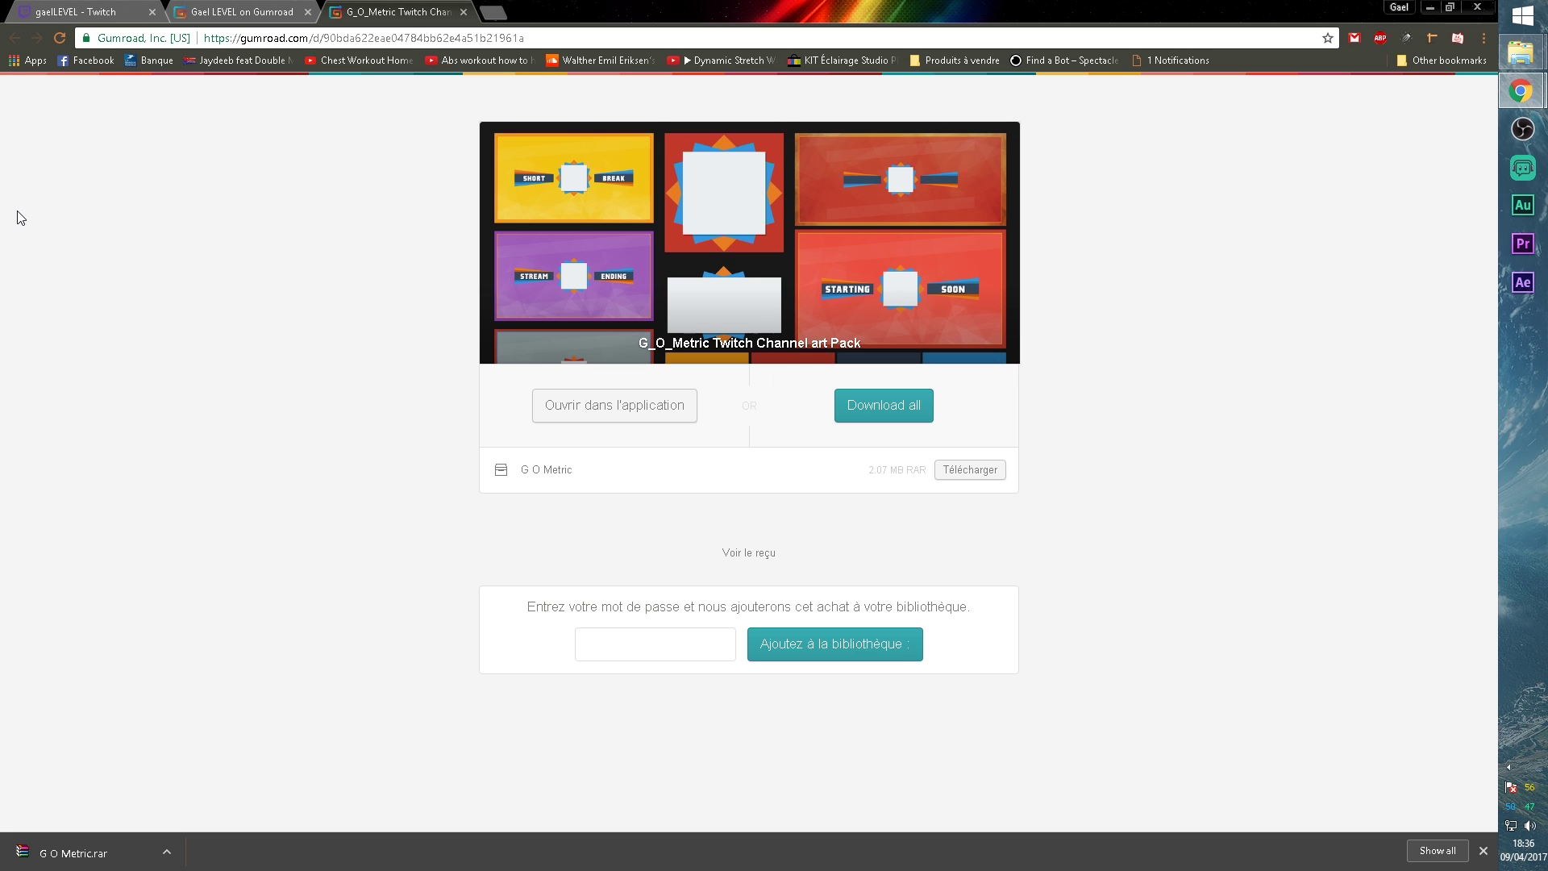
# Step: Turn on panel editing on the Twitch channel page
pyautogui.click(80, 12)
pyautogui.scroll(-6, 363, 467)
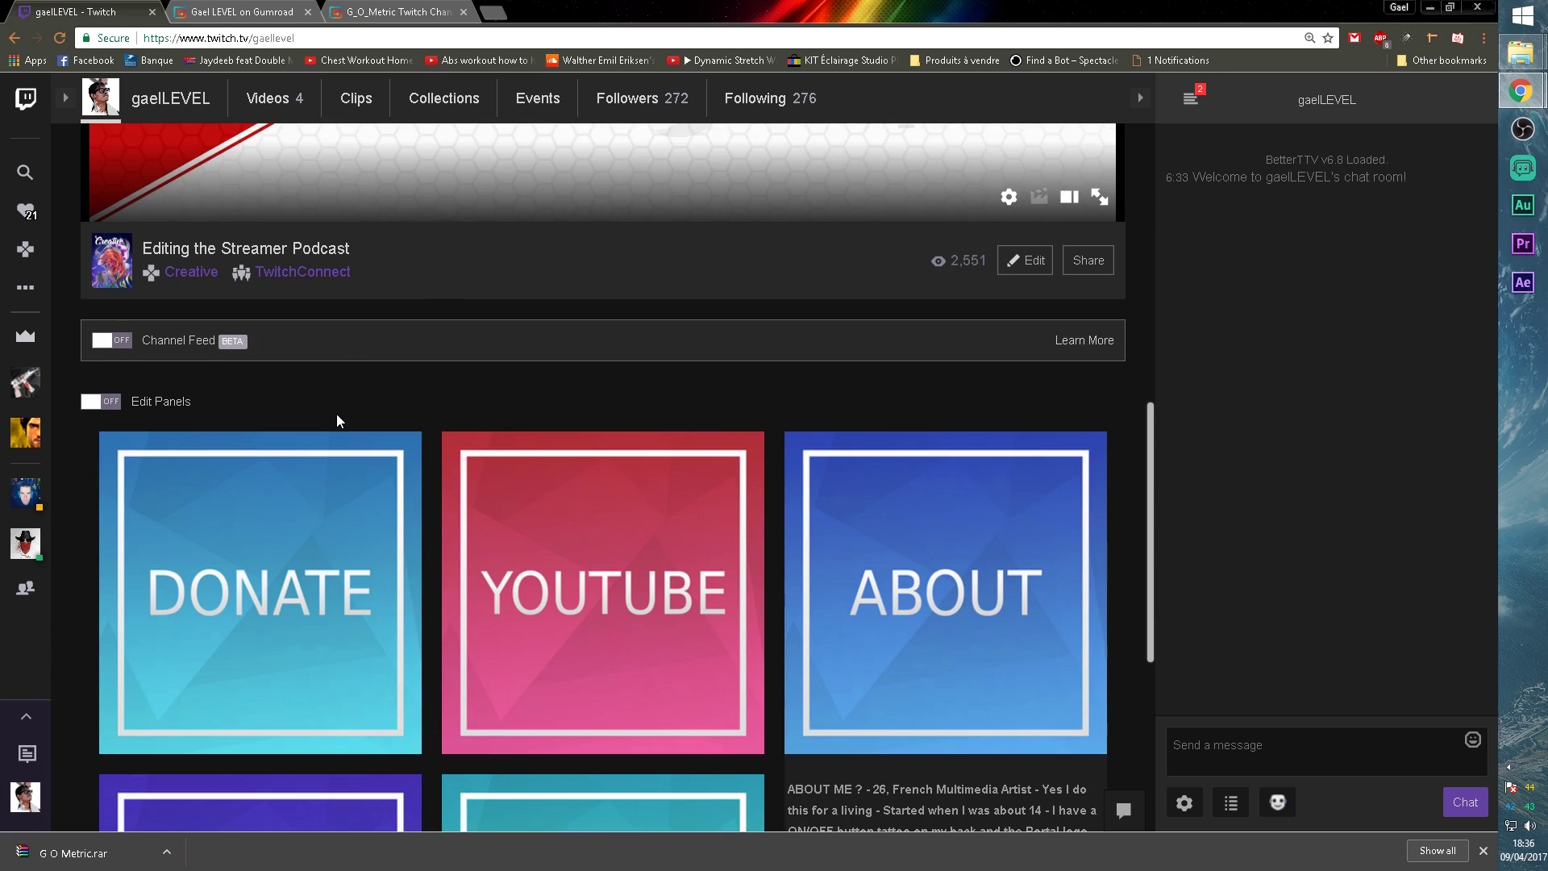
pyautogui.scroll(-1, 335, 407)
pyautogui.scroll(1, 334, 404)
pyautogui.click(103, 404)
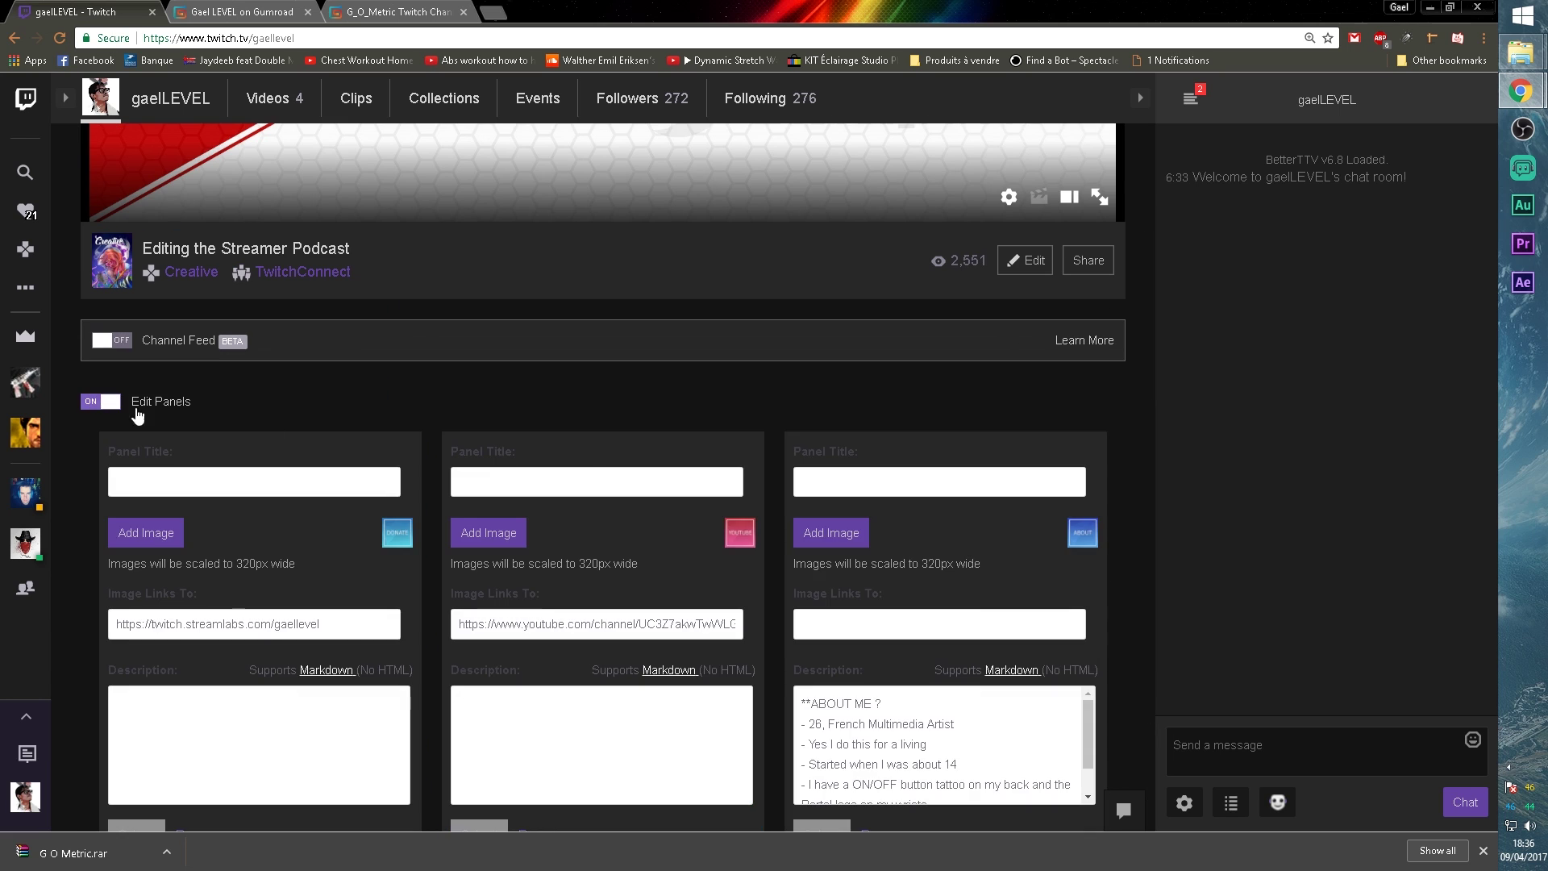
pyautogui.scroll(-12, 594, 501)
pyautogui.scroll(17, 602, 570)
pyautogui.scroll(-9, 626, 568)
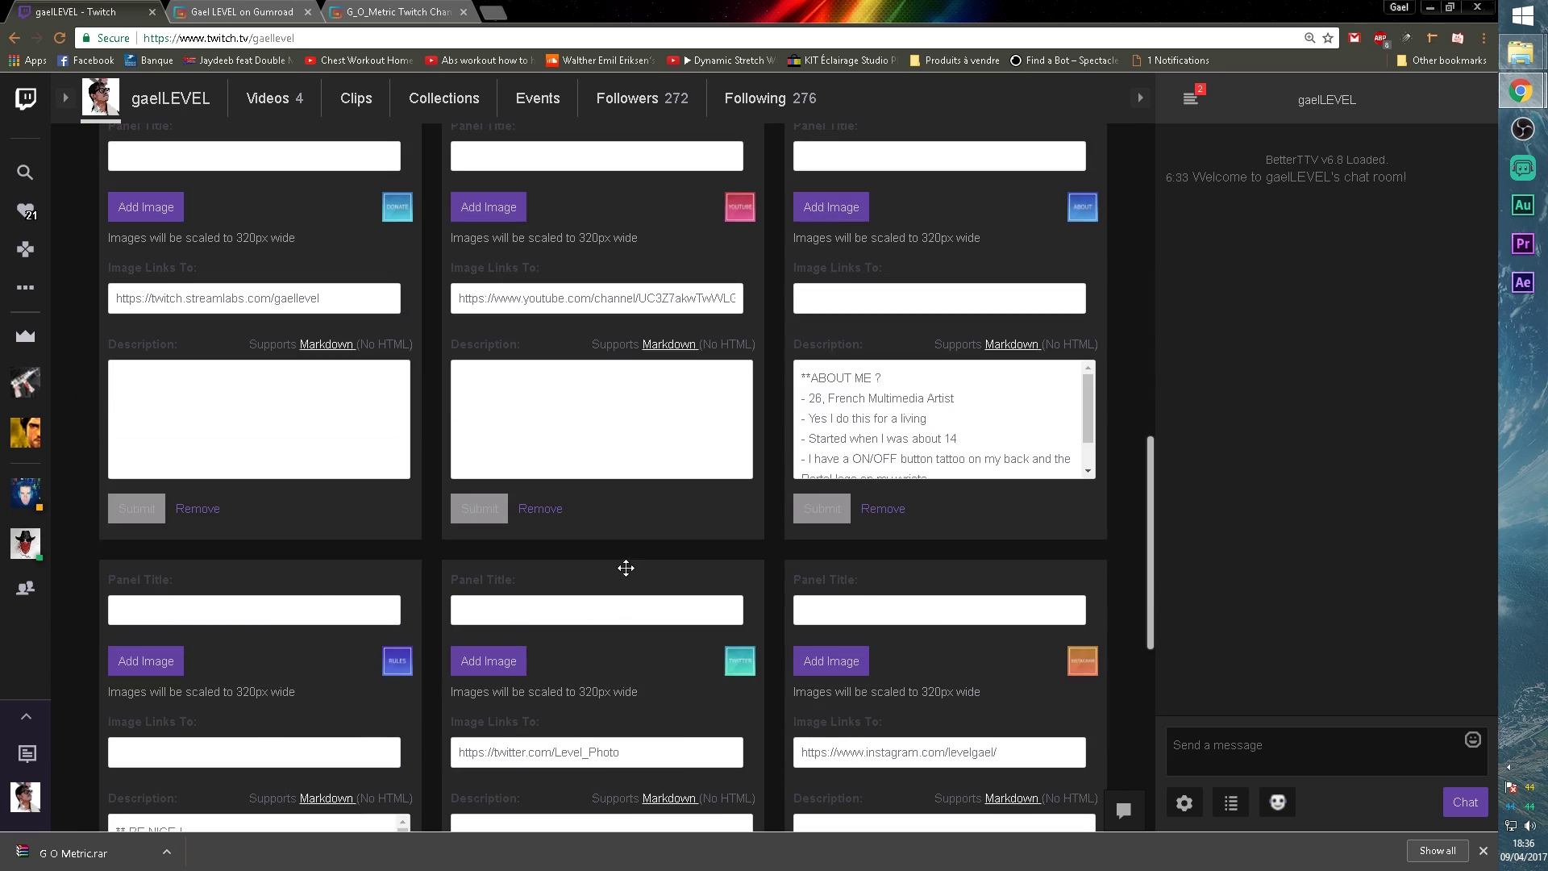
pyautogui.scroll(-8, 636, 566)
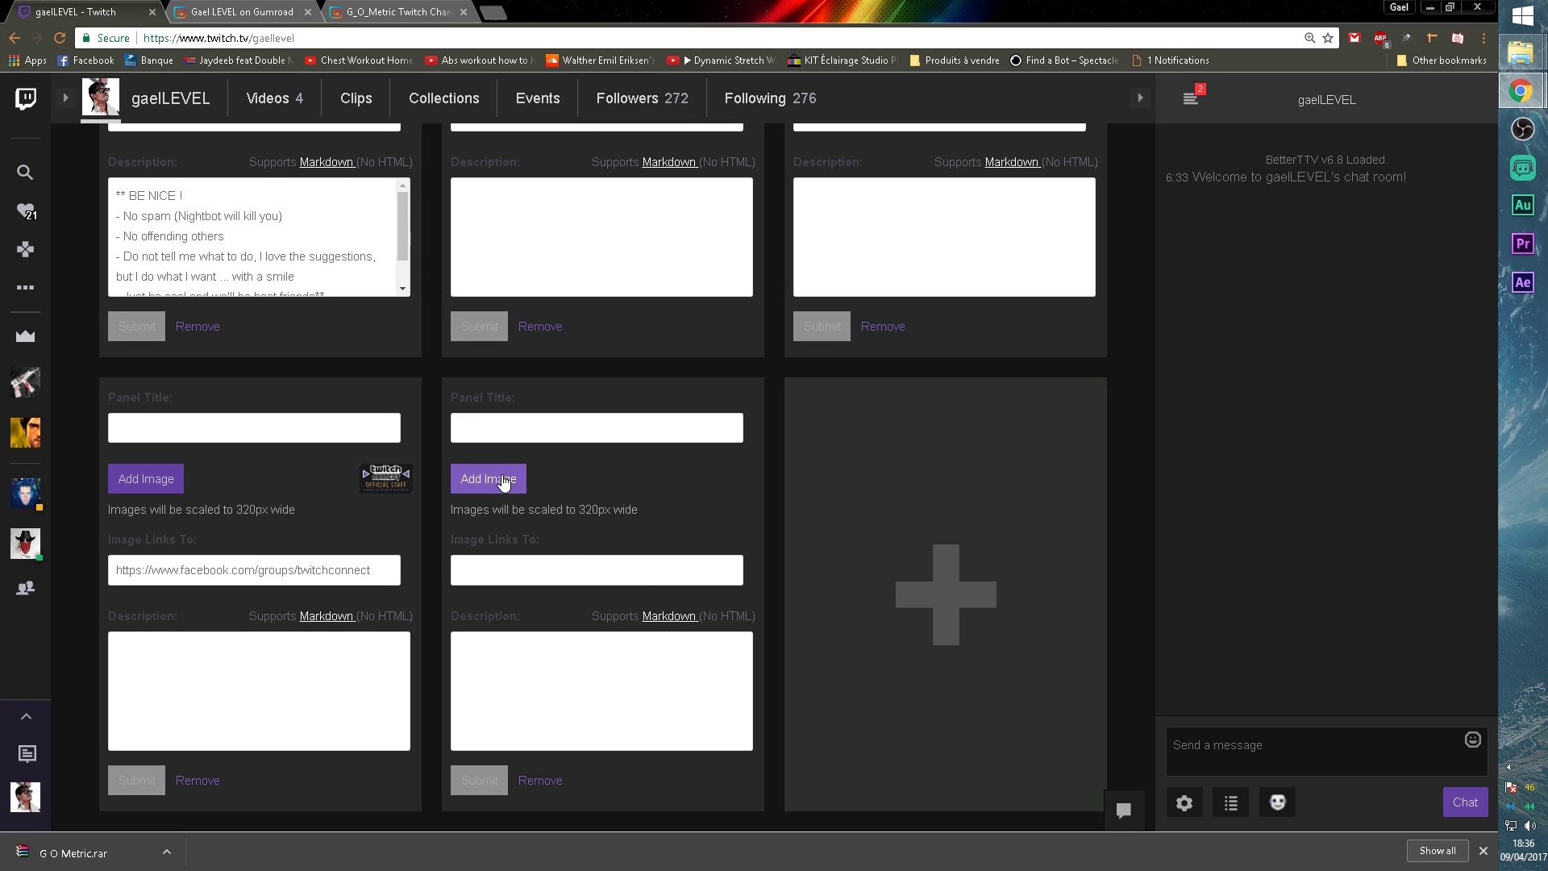
# Step: Upload the Panels folder's Discord image to the second panel, cropped to the whole image
pyautogui.click(502, 481)
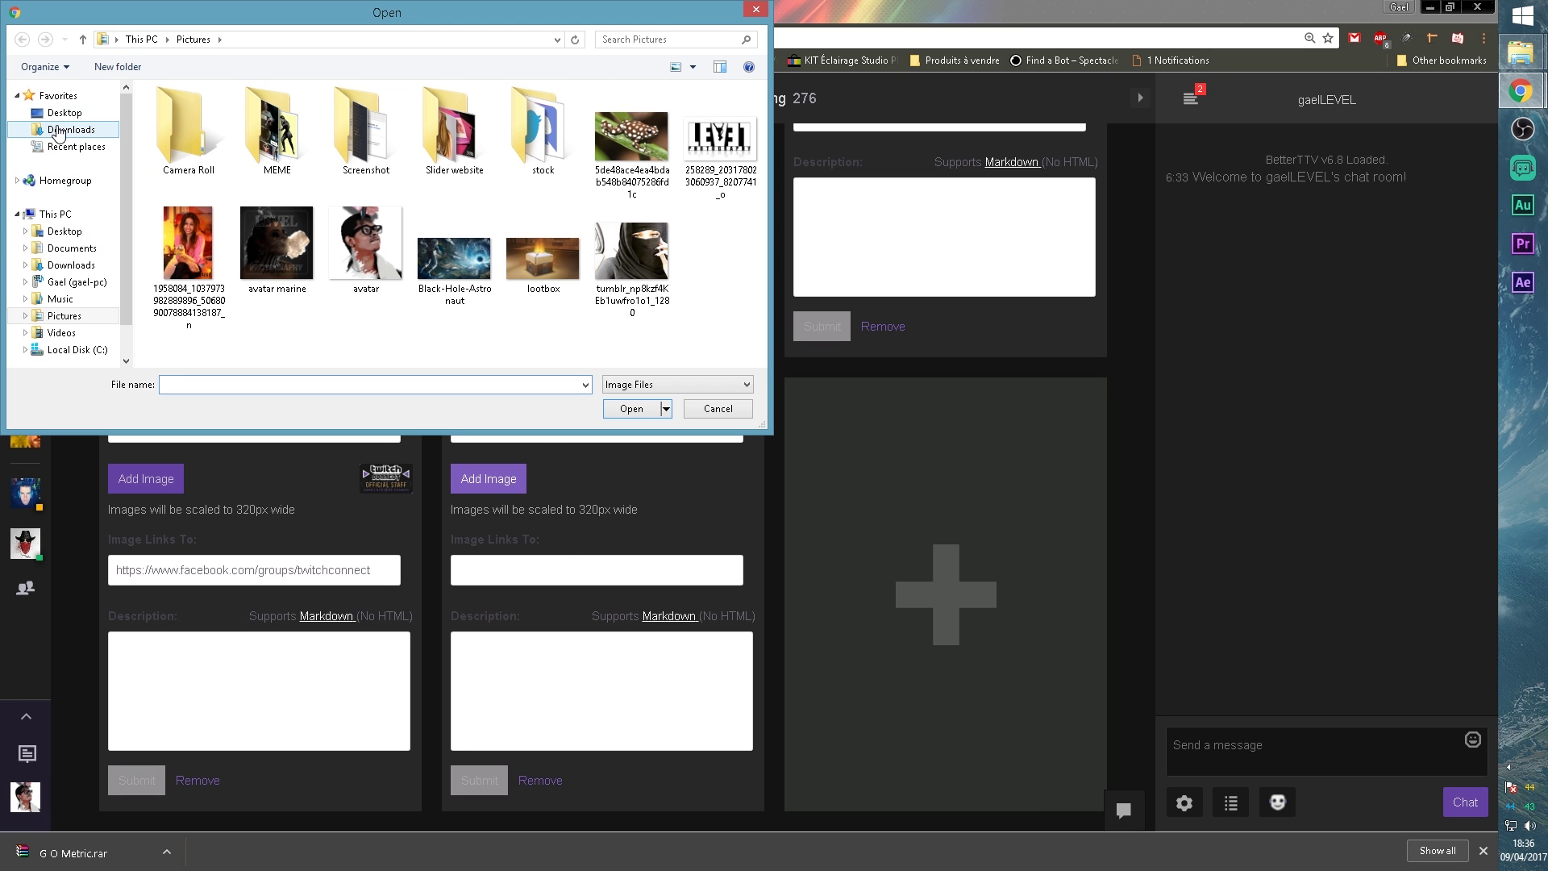
pyautogui.click(66, 130)
pyautogui.doubleClick(330, 151)
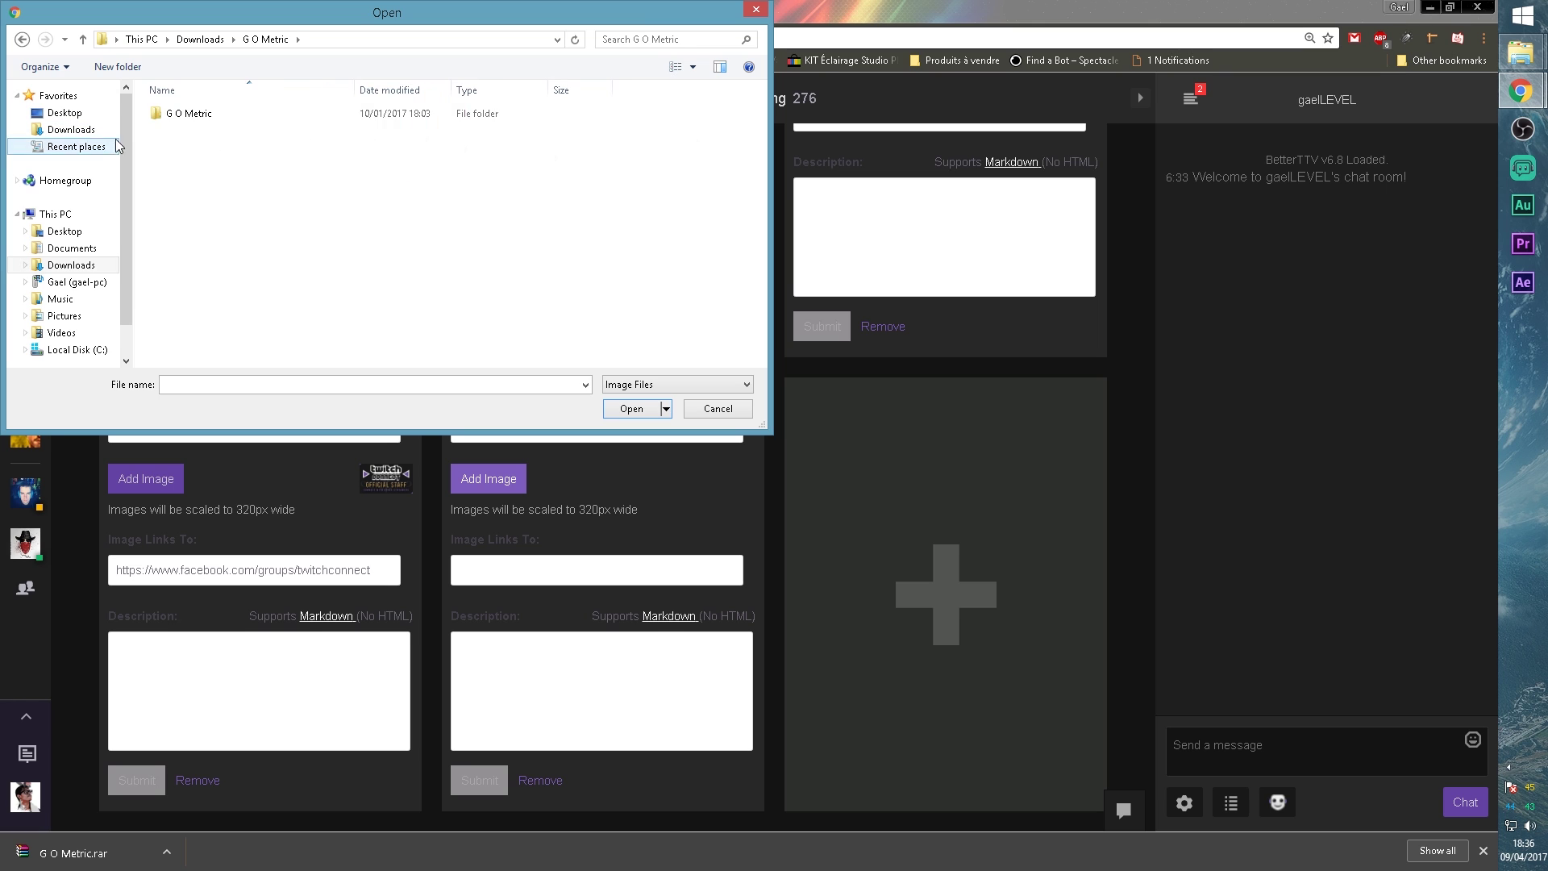
pyautogui.doubleClick(178, 112)
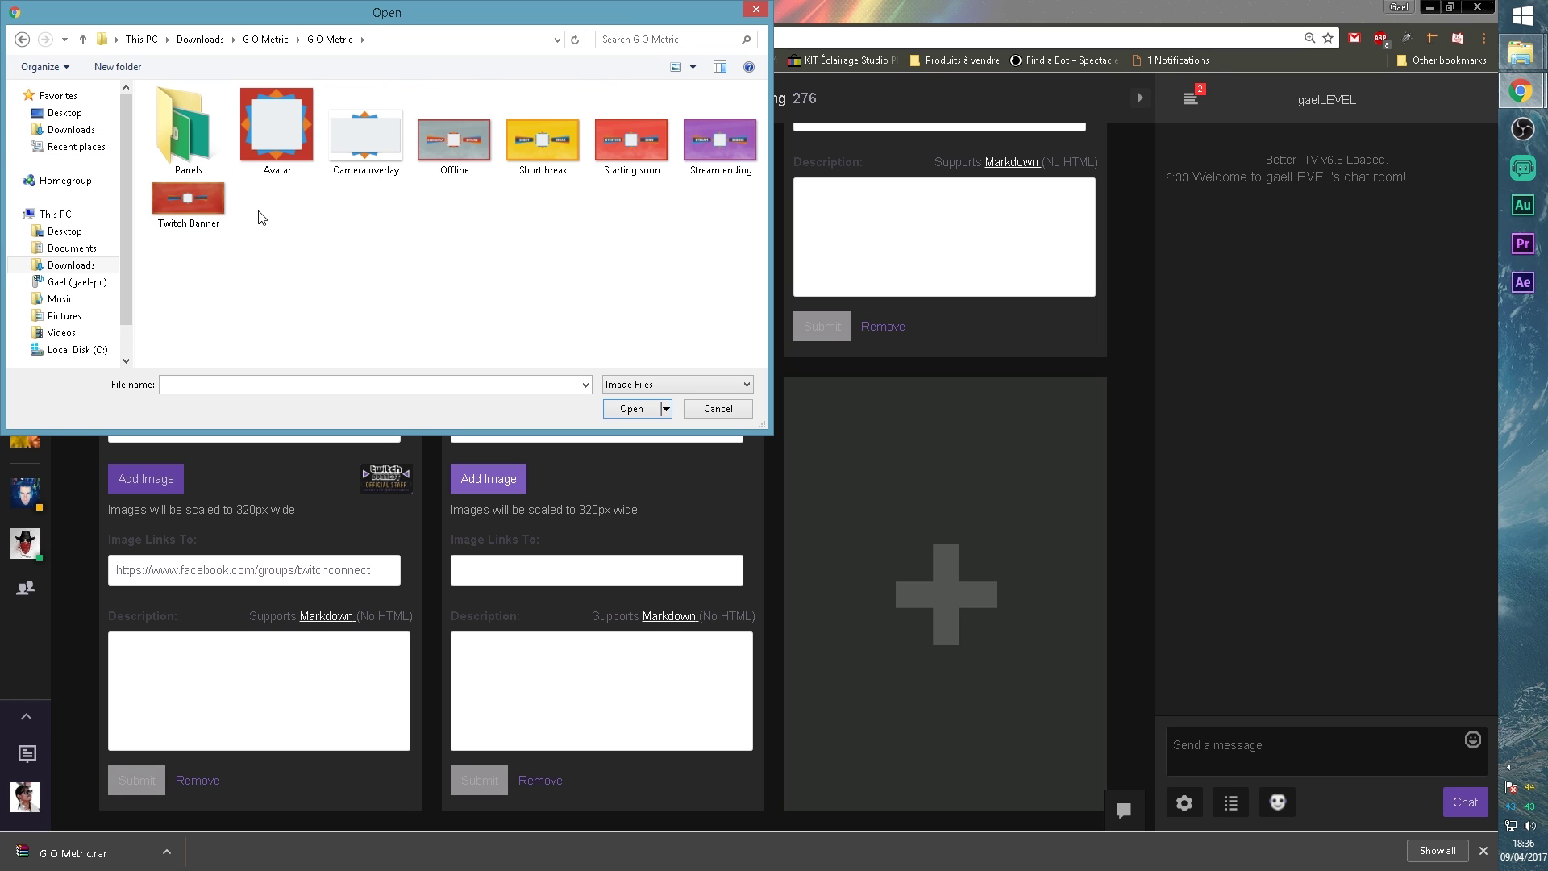
pyautogui.doubleClick(179, 136)
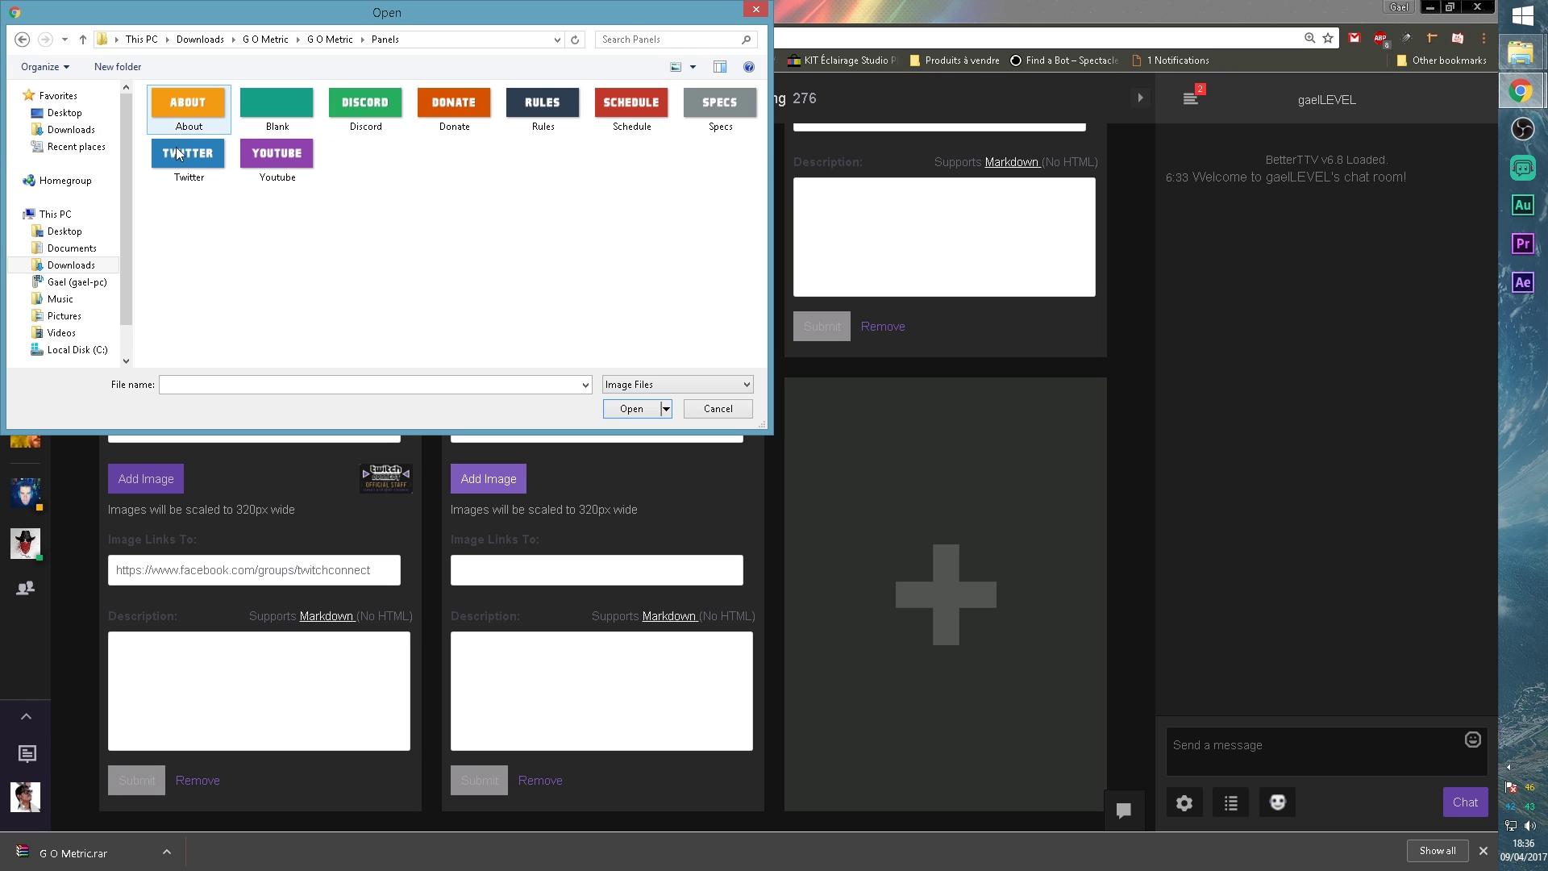
pyautogui.doubleClick(376, 111)
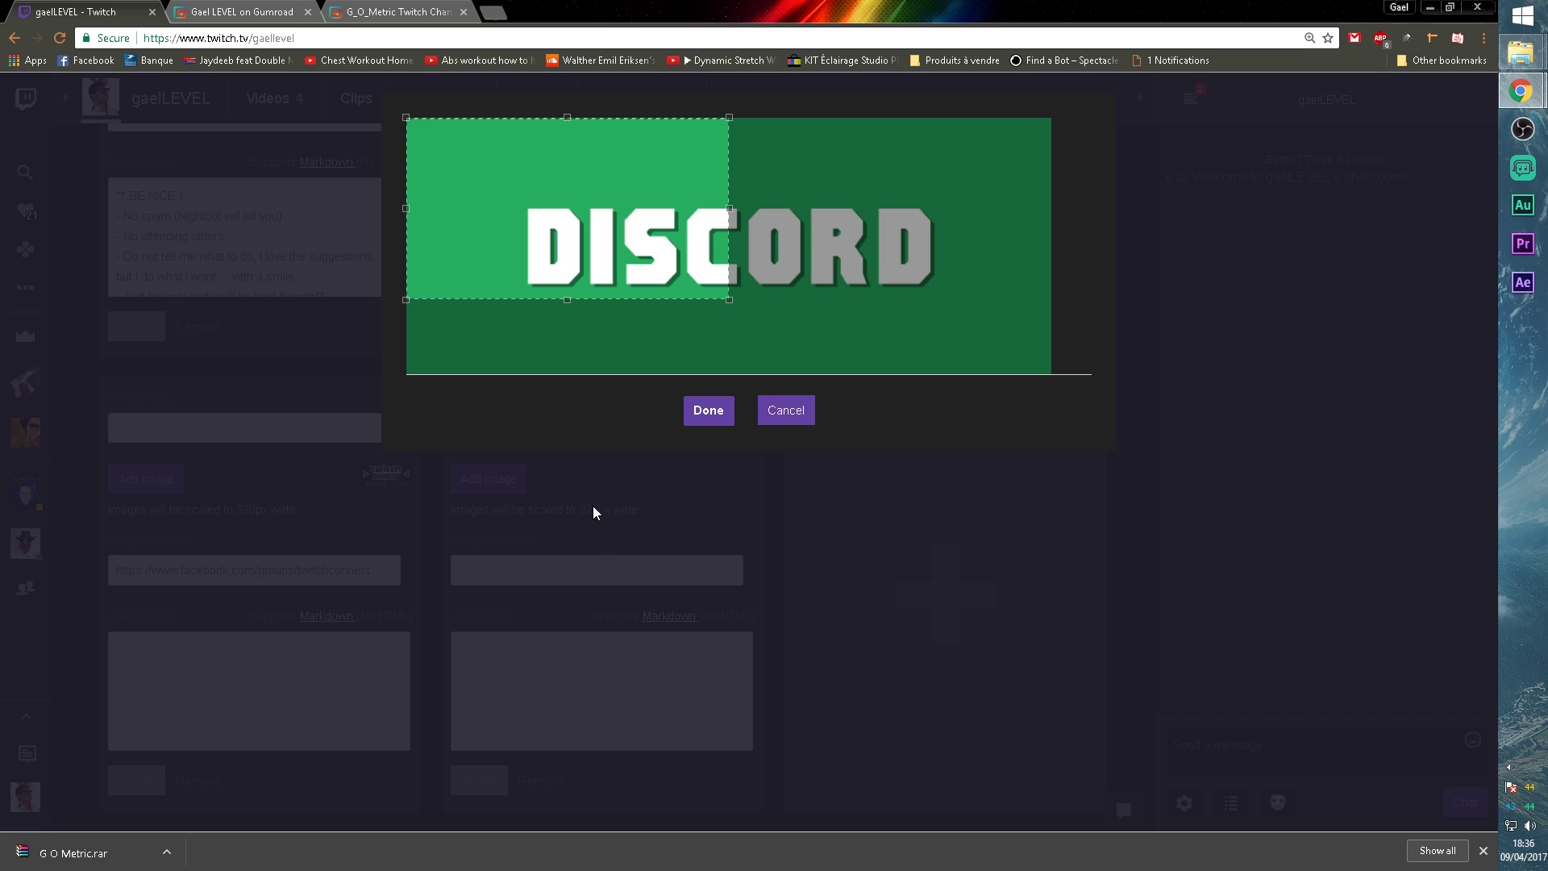
pyautogui.moveTo(729, 299); pyautogui.dragTo(1143, 391)
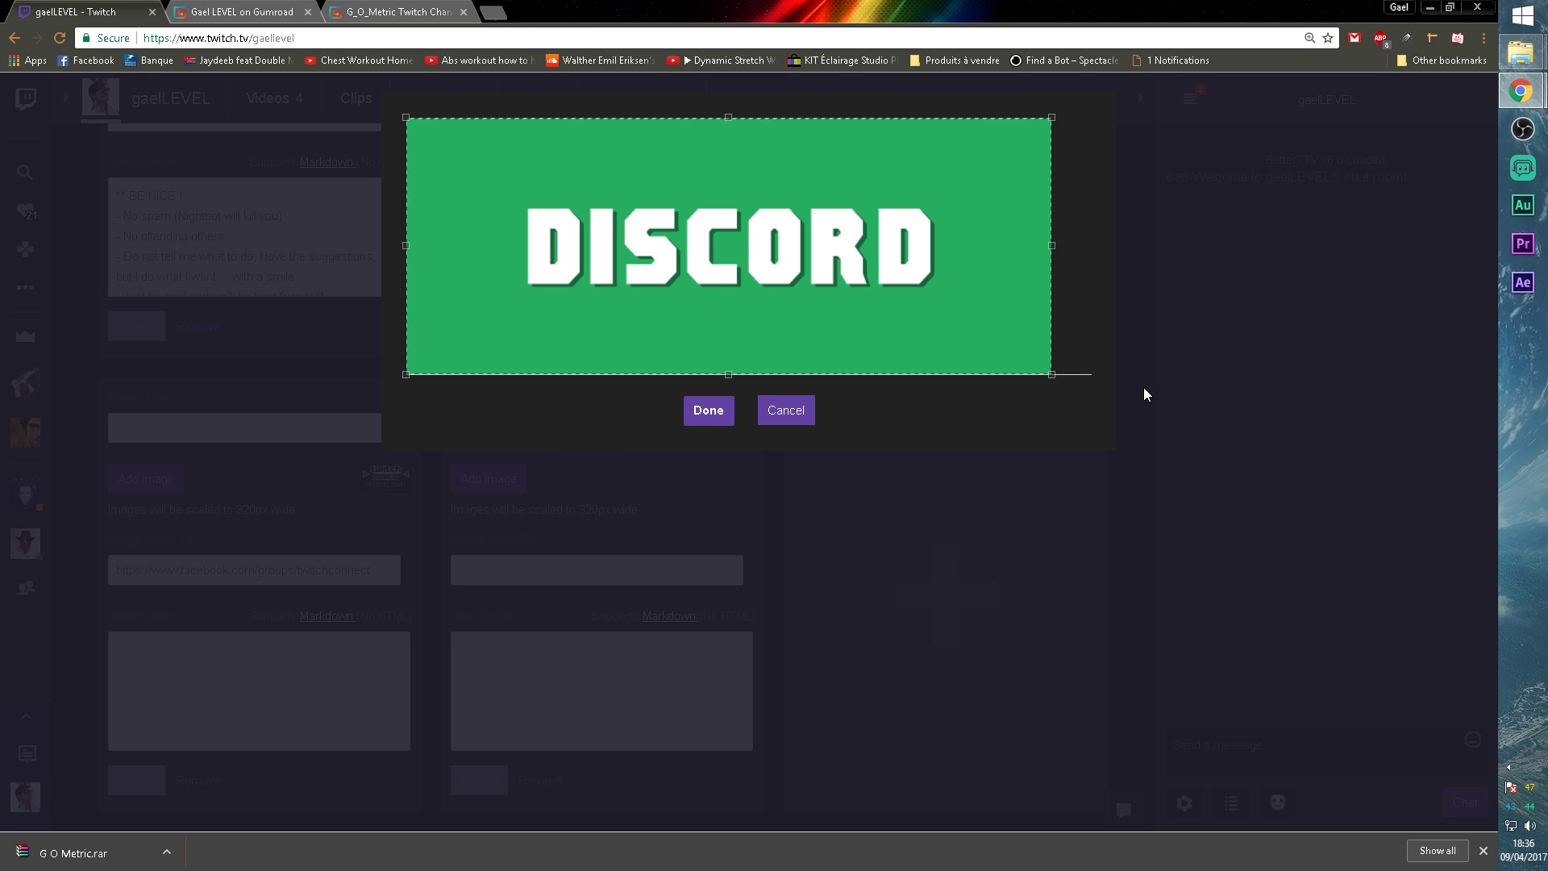
pyautogui.click(708, 410)
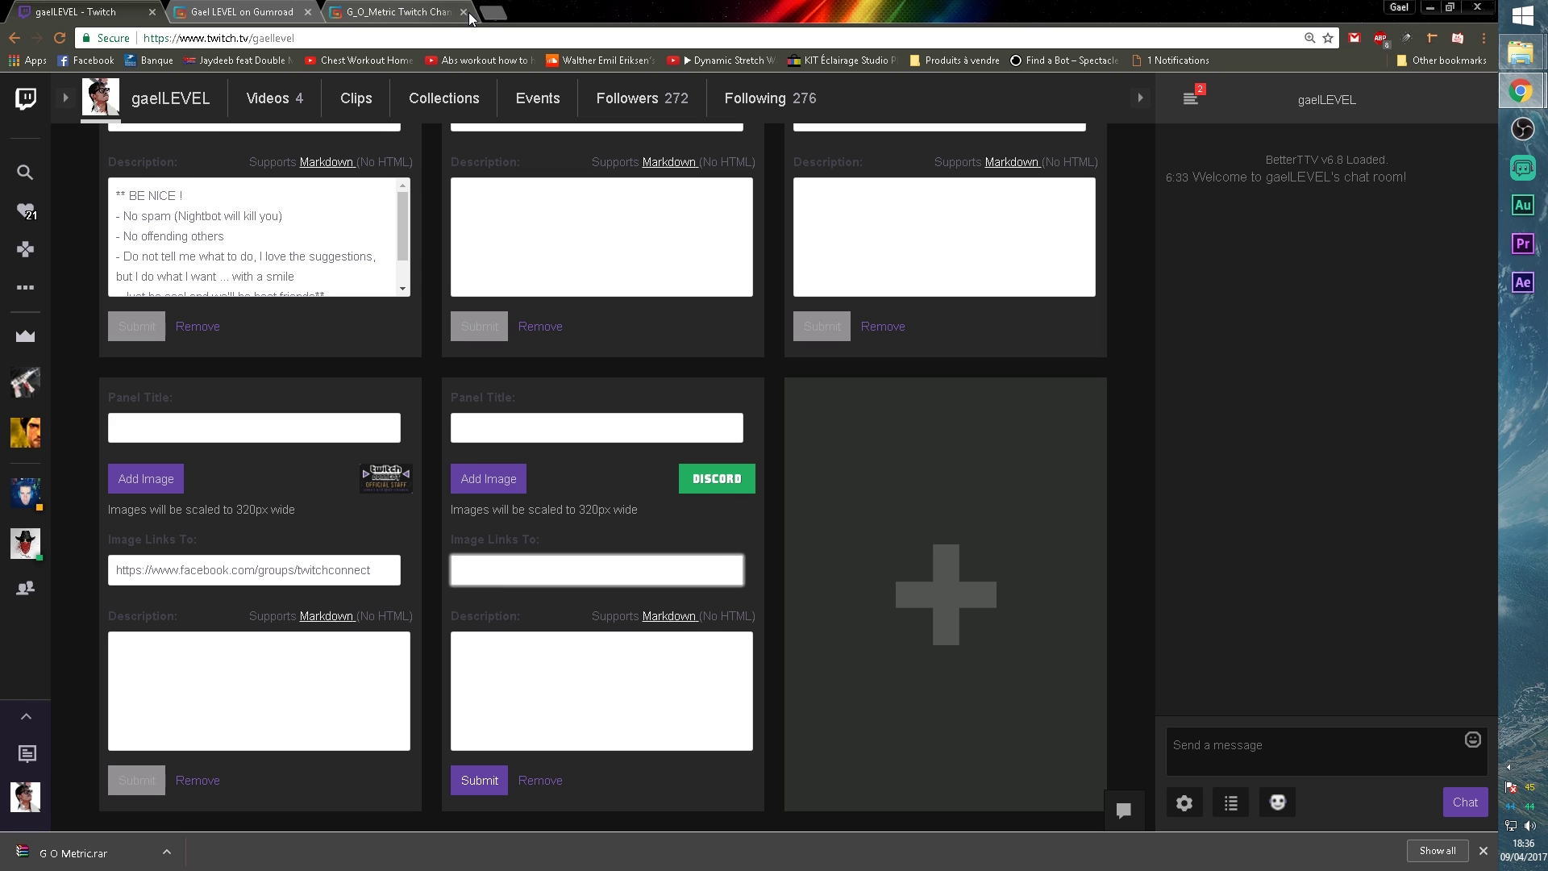
# Step: Open discordapp.com in a new tab and copy its address
pyautogui.click(493, 12)
pyautogui.write('discor')
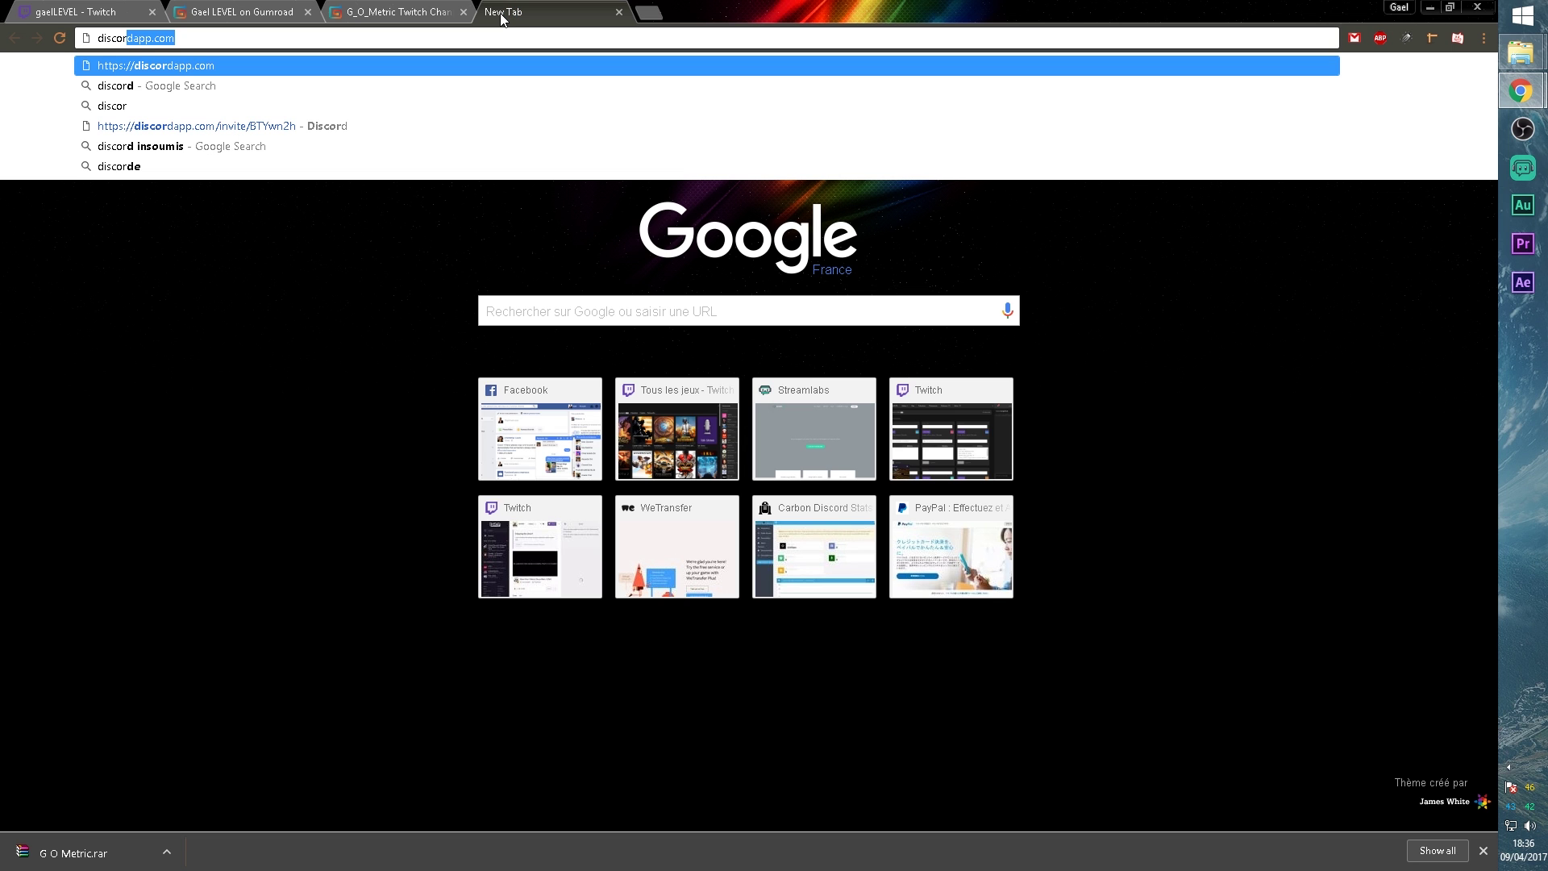
pyautogui.press('Return')
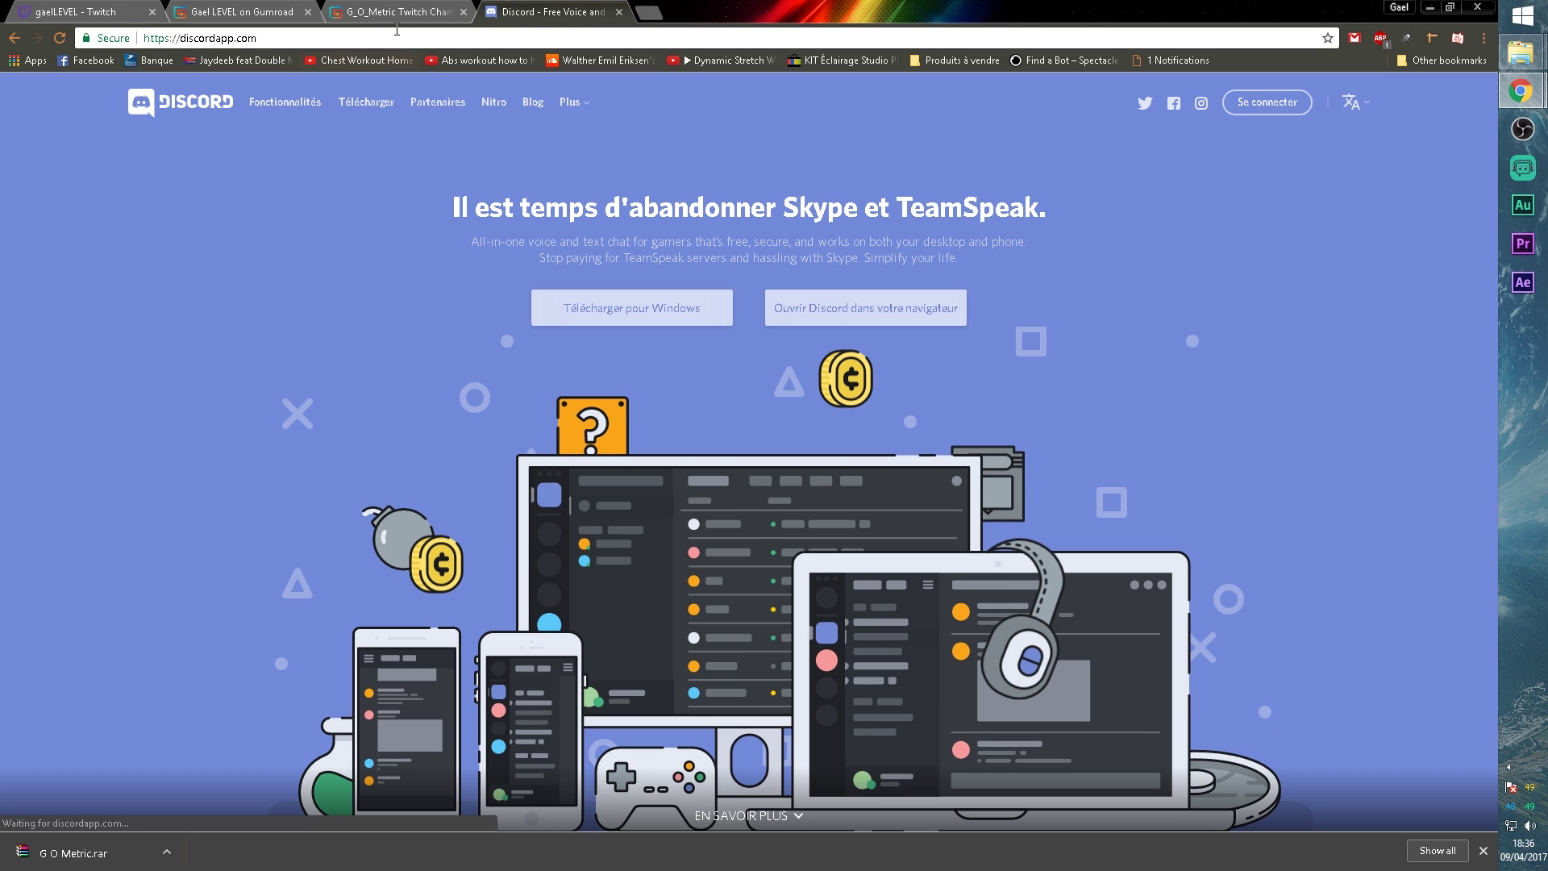
pyautogui.click(381, 38)
pyautogui.hotkey('ctrl', 'c')
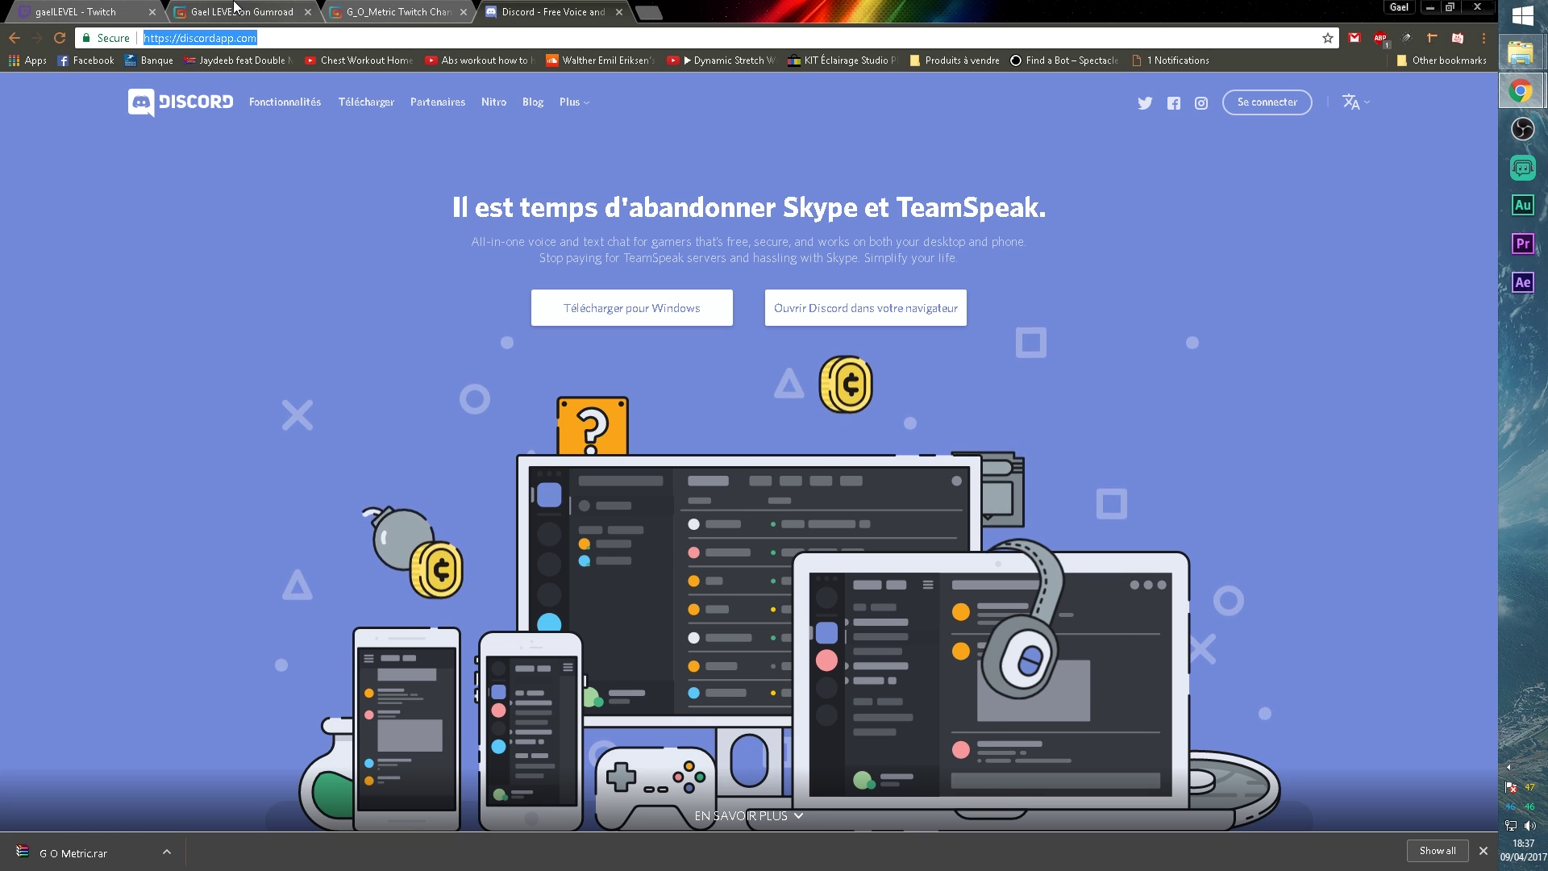
pyautogui.click(242, 12)
pyautogui.click(56, 8)
pyautogui.click(516, 578)
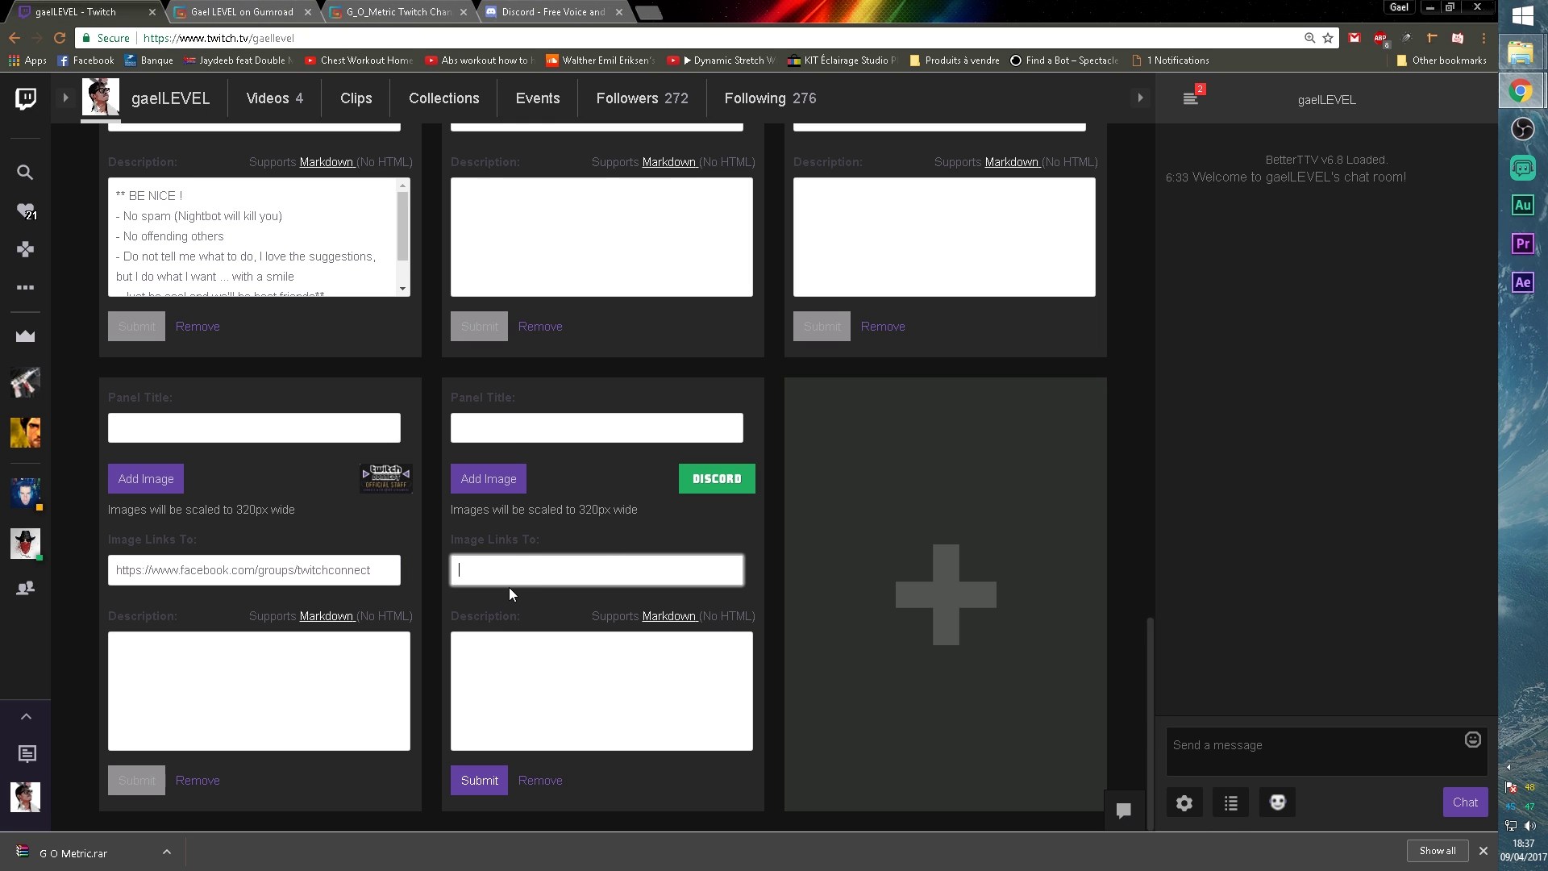
pyautogui.hotkey('ctrl', 'v')
pyautogui.click(526, 686)
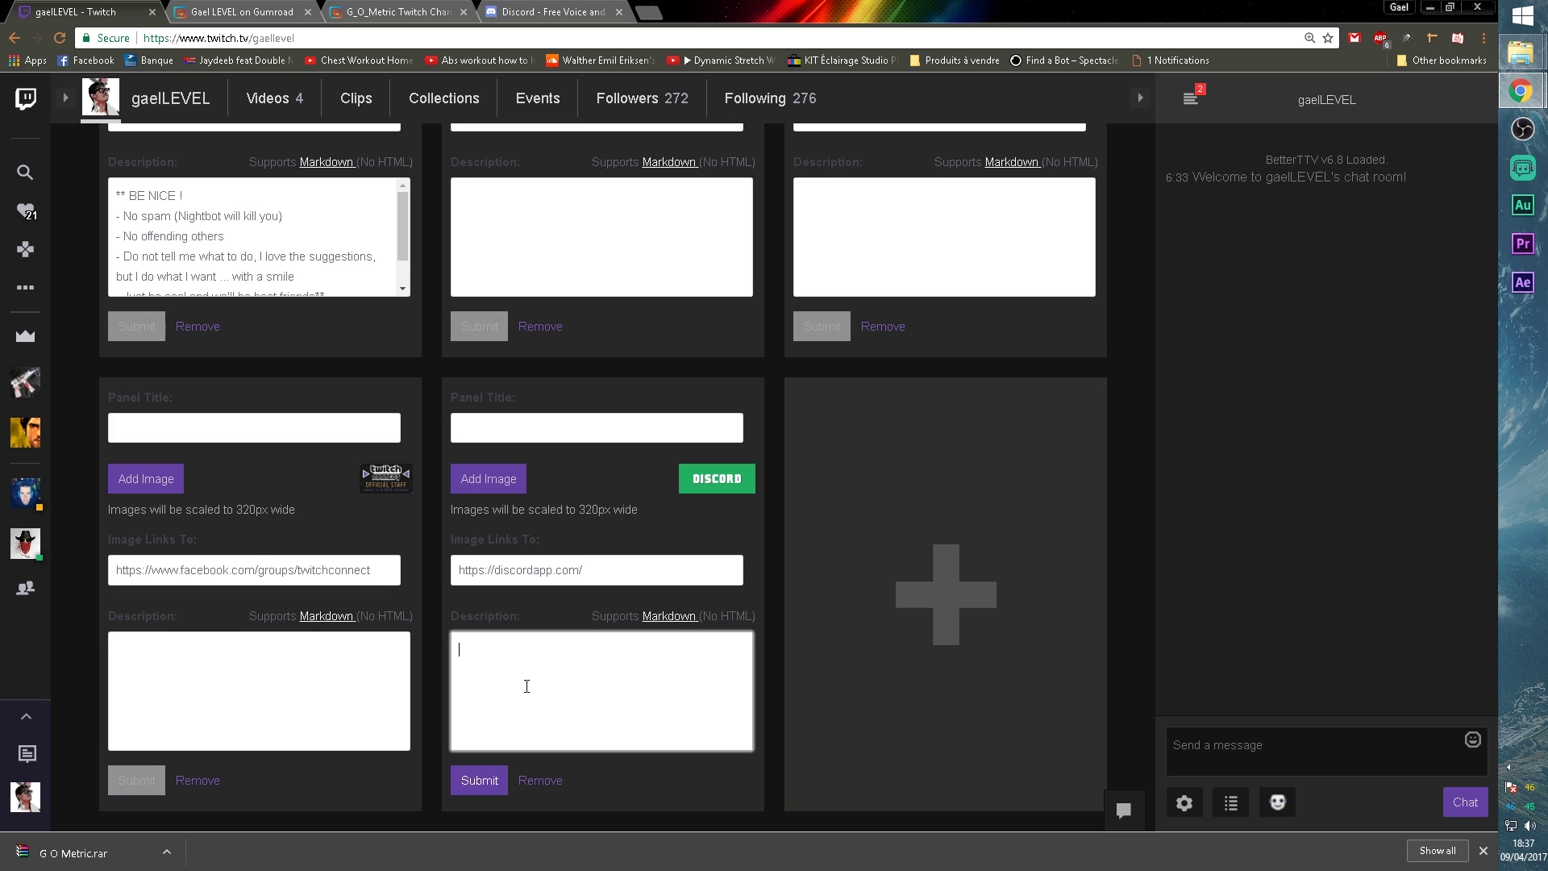
pyautogui.write('This is my discord server')
pyautogui.click(481, 787)
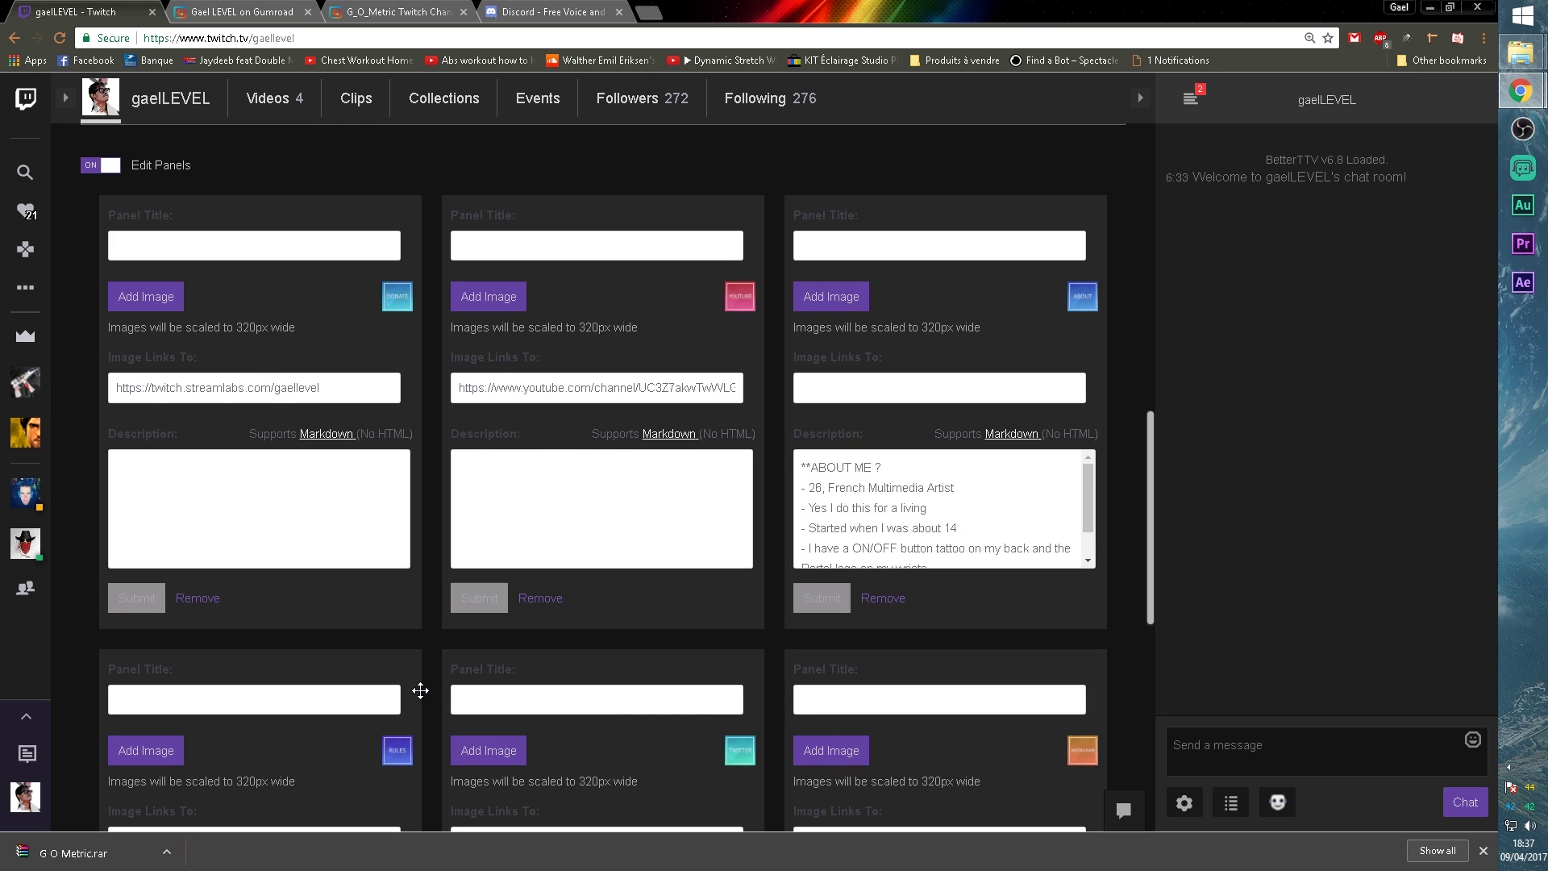
pyautogui.scroll(12, 418, 691)
# Step: Turn off panel editing, verify the DISCORD panel opens discordapp.com, then close that tab
pyautogui.click(100, 406)
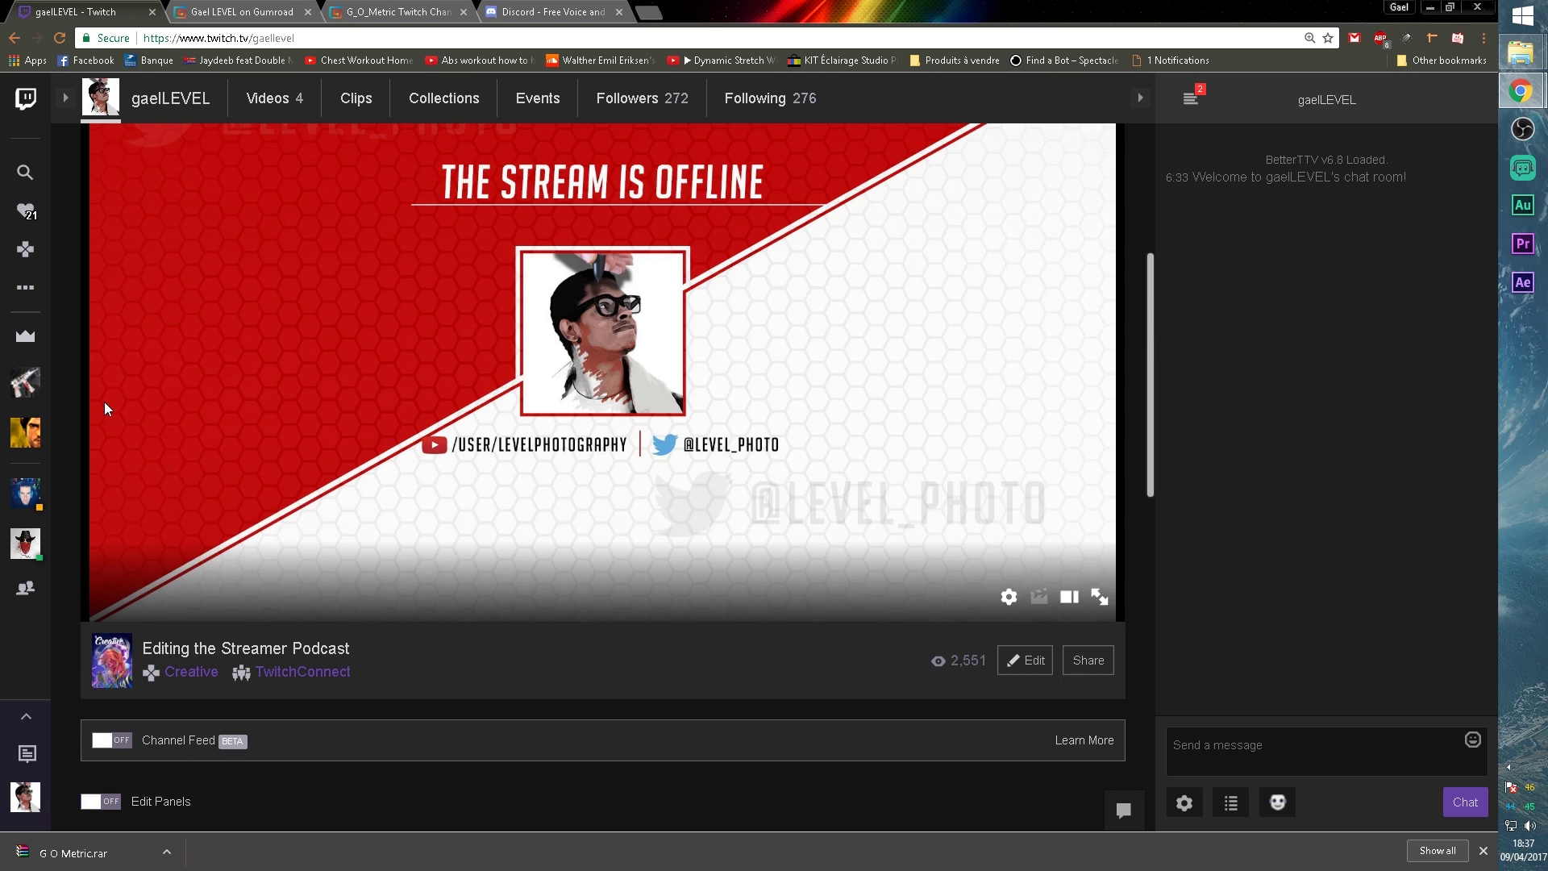
pyautogui.scroll(-12, 484, 366)
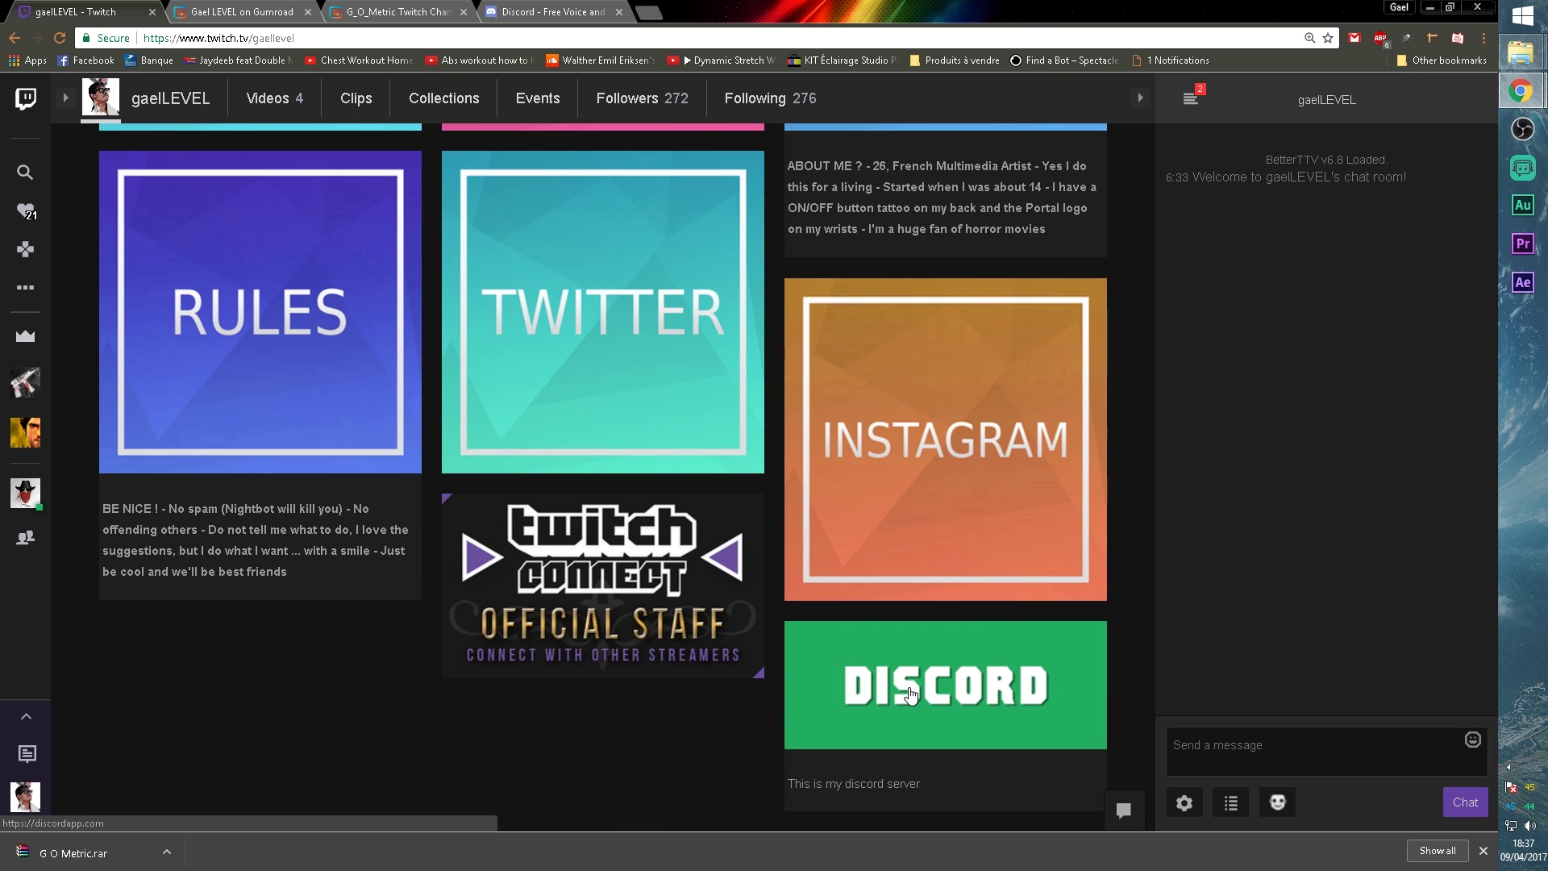
pyautogui.scroll(7, 425, 419)
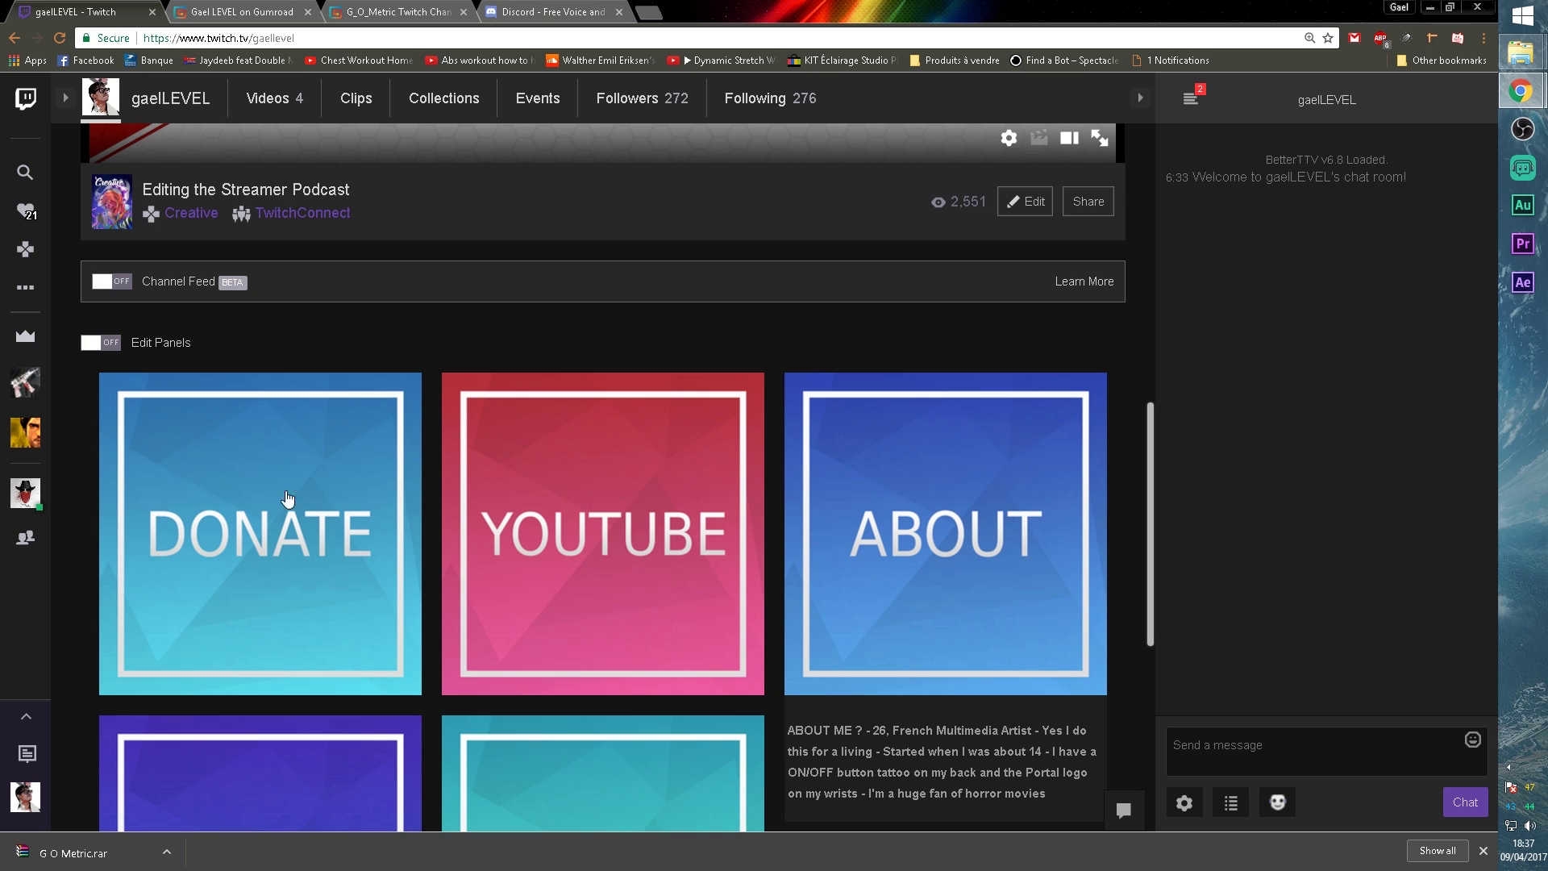
pyautogui.scroll(-7, 408, 678)
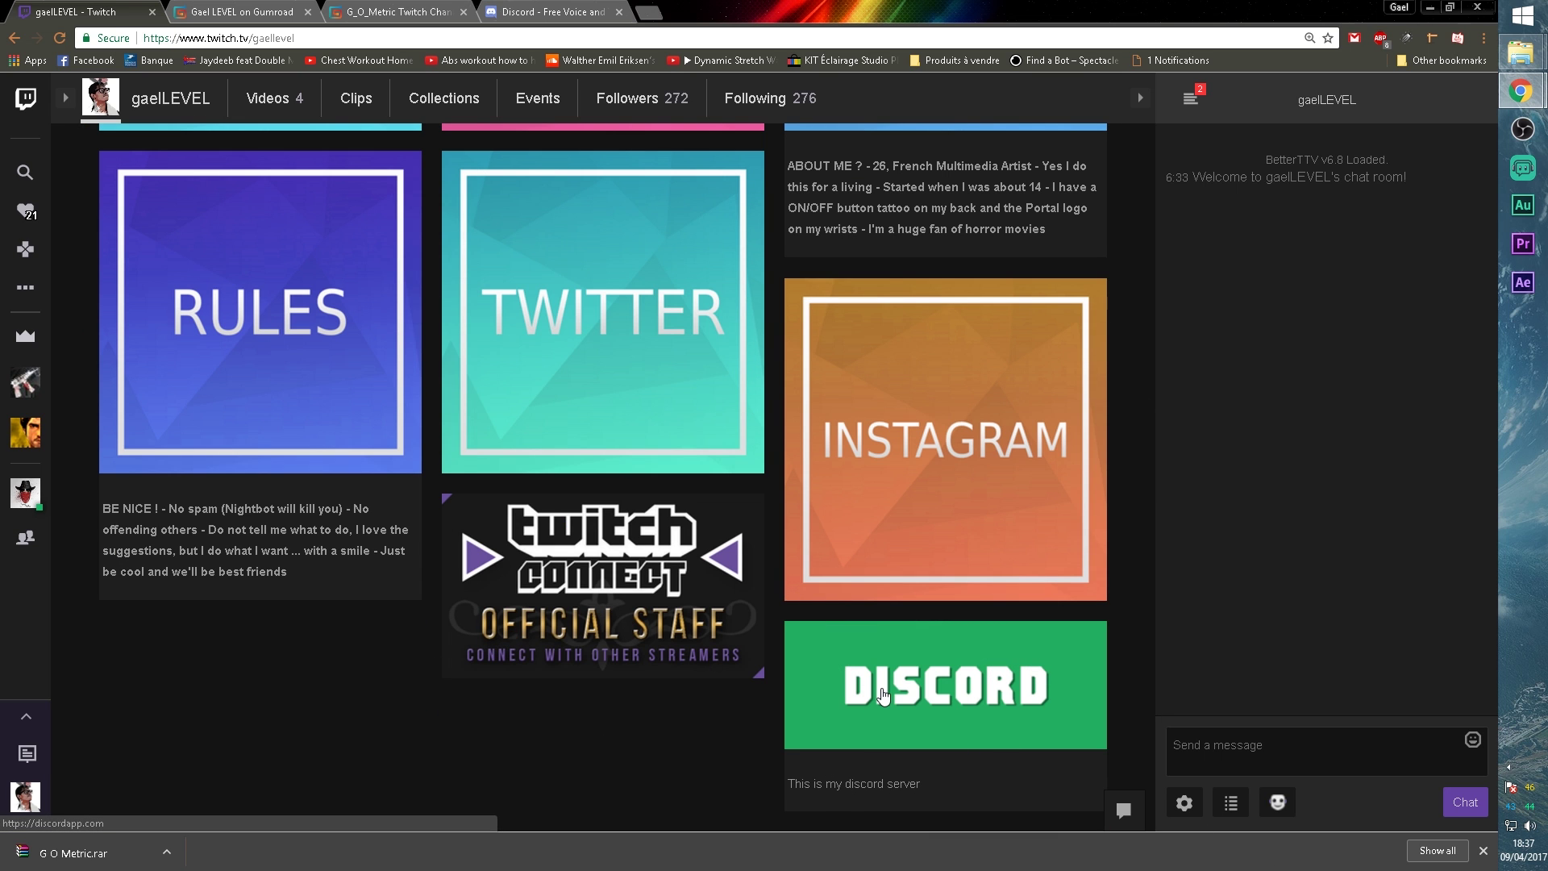
pyautogui.click(882, 695)
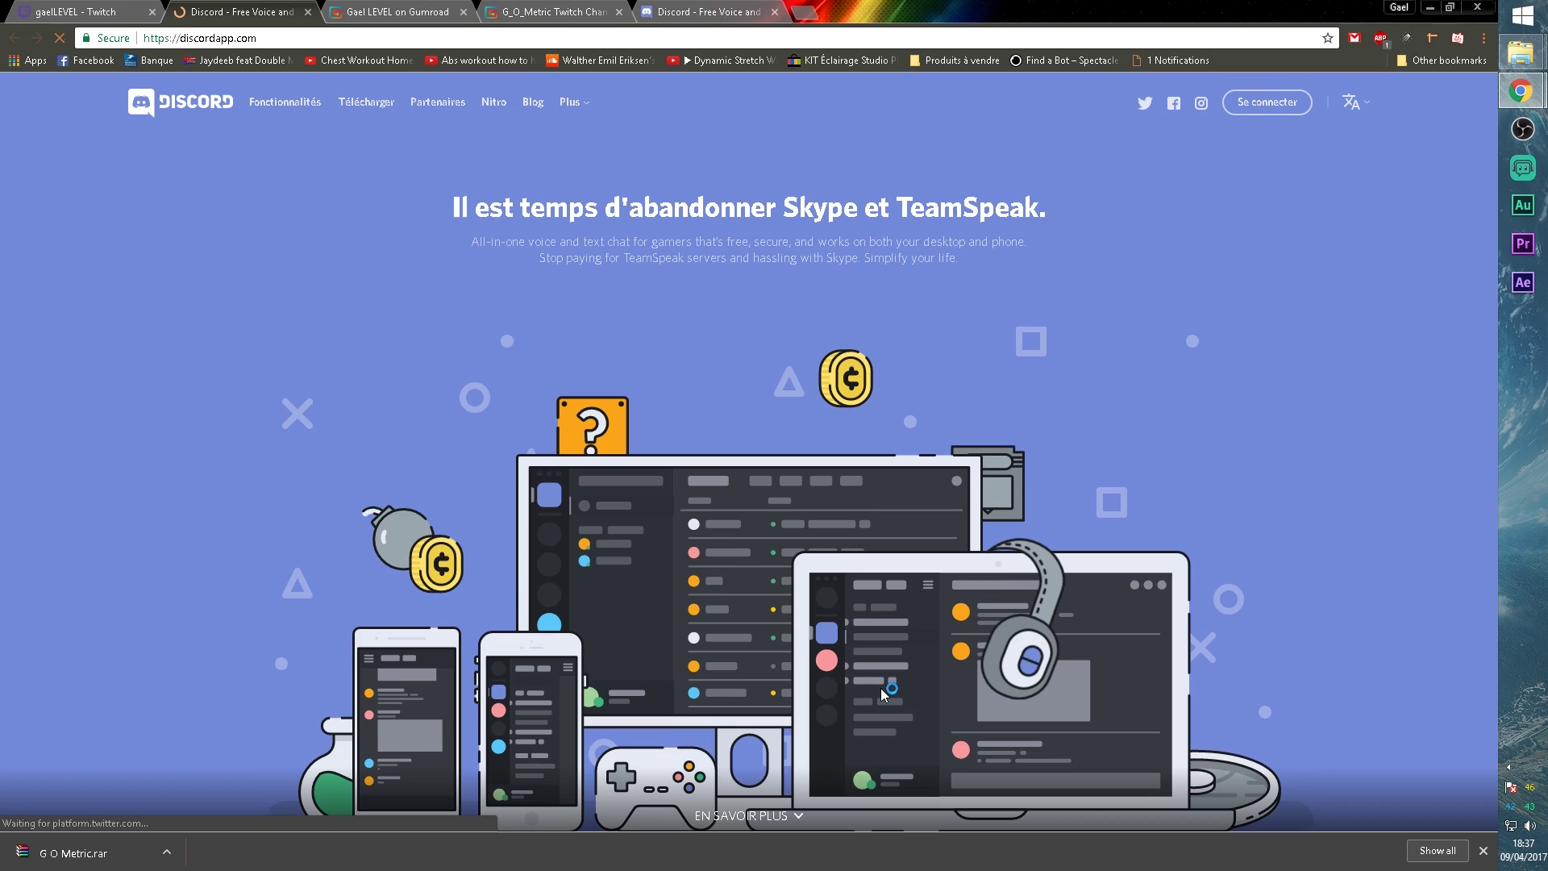
pyautogui.click(308, 12)
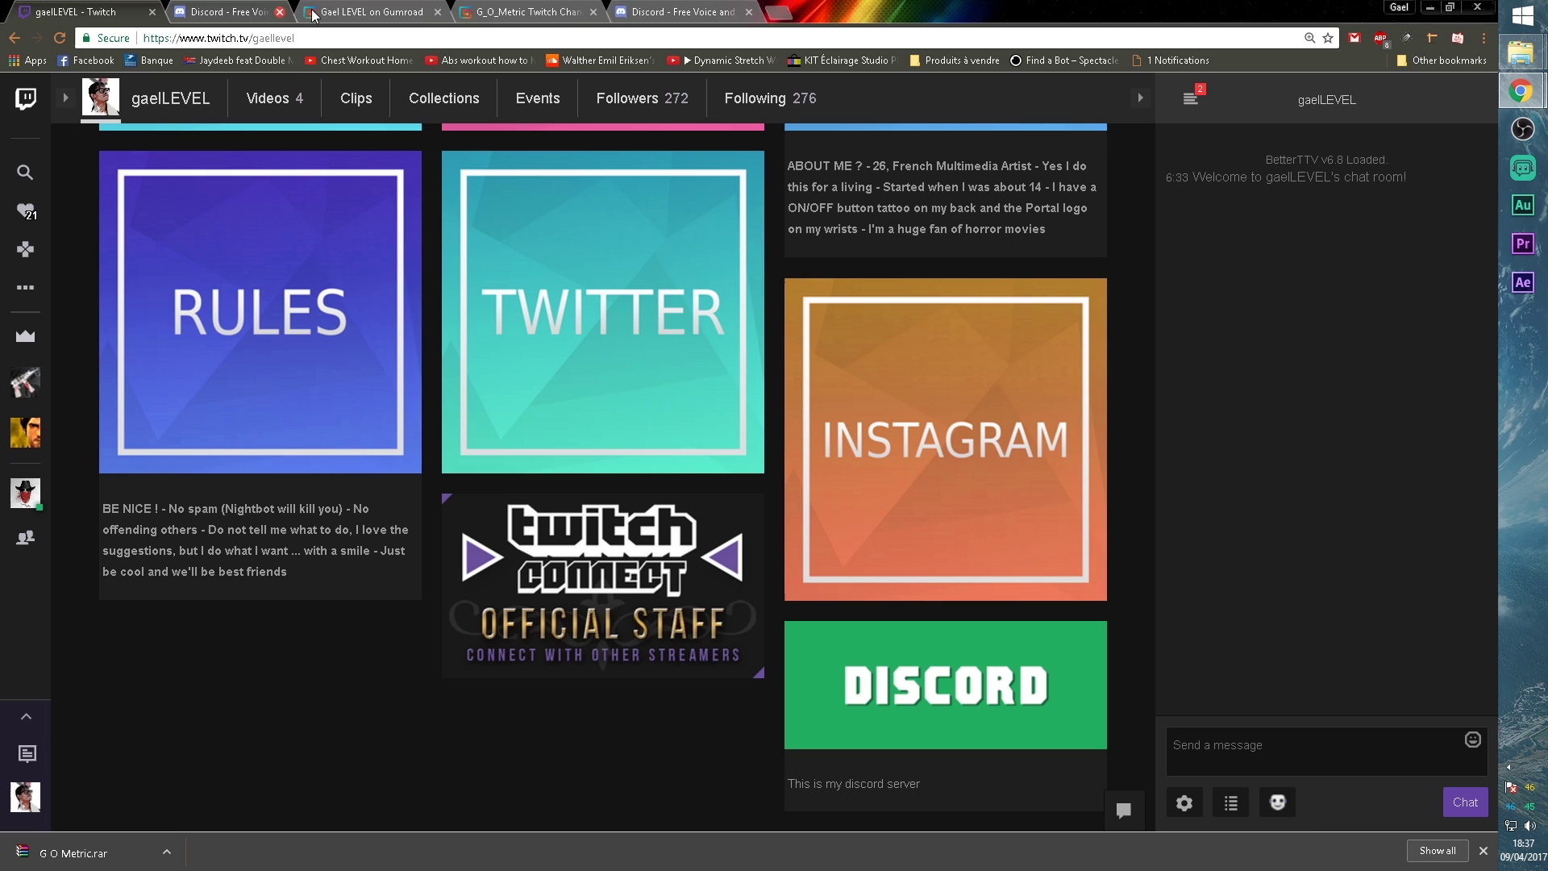
pyautogui.scroll(15, 430, 588)
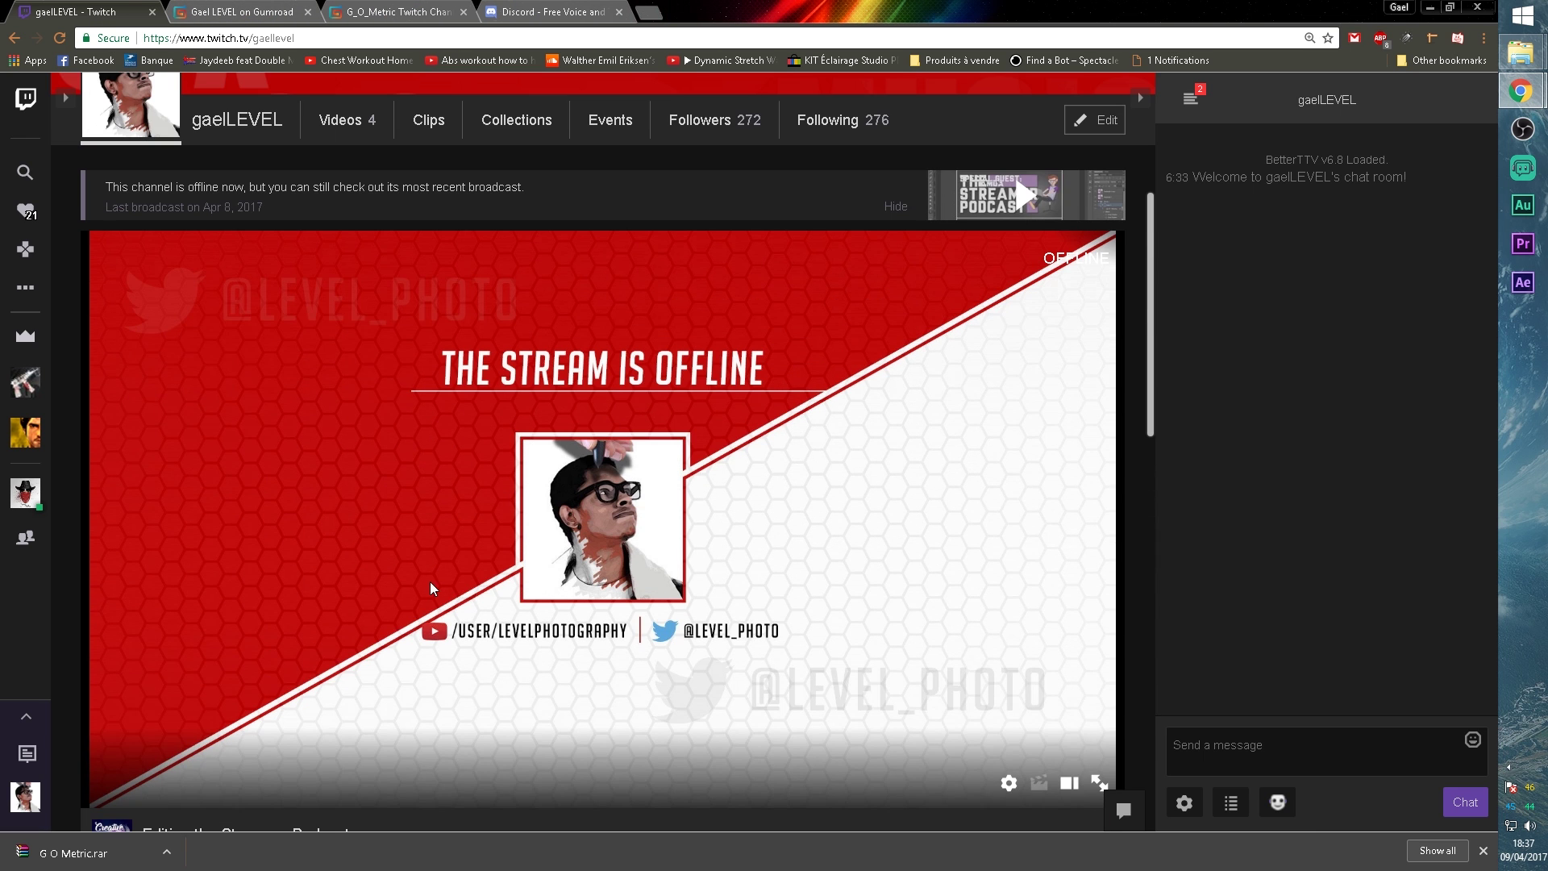
pyautogui.scroll(-5, 655, 423)
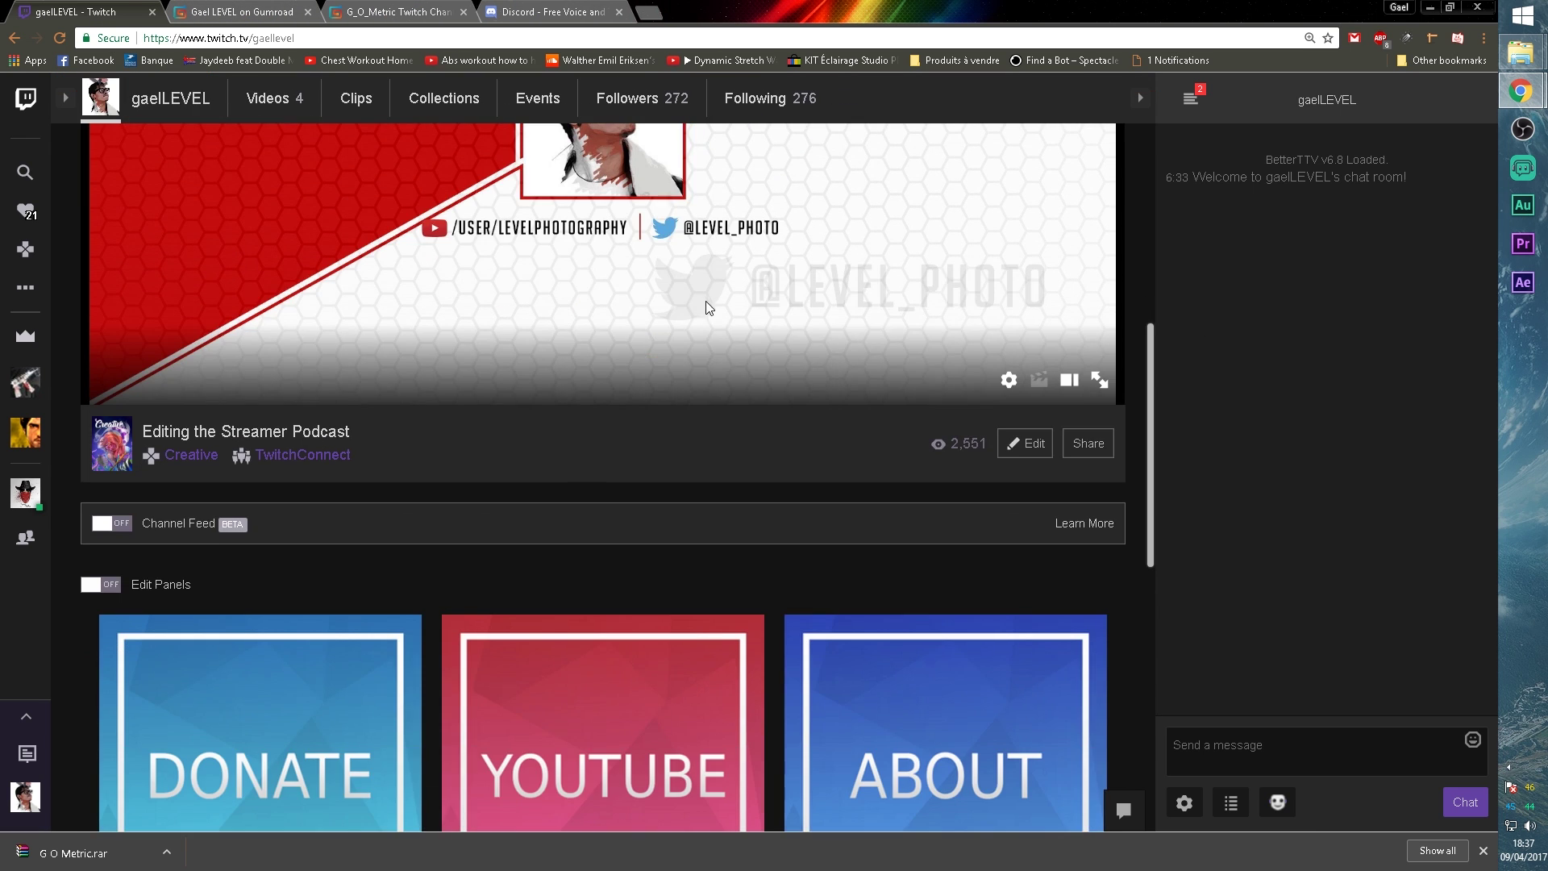
pyautogui.scroll(5, 707, 308)
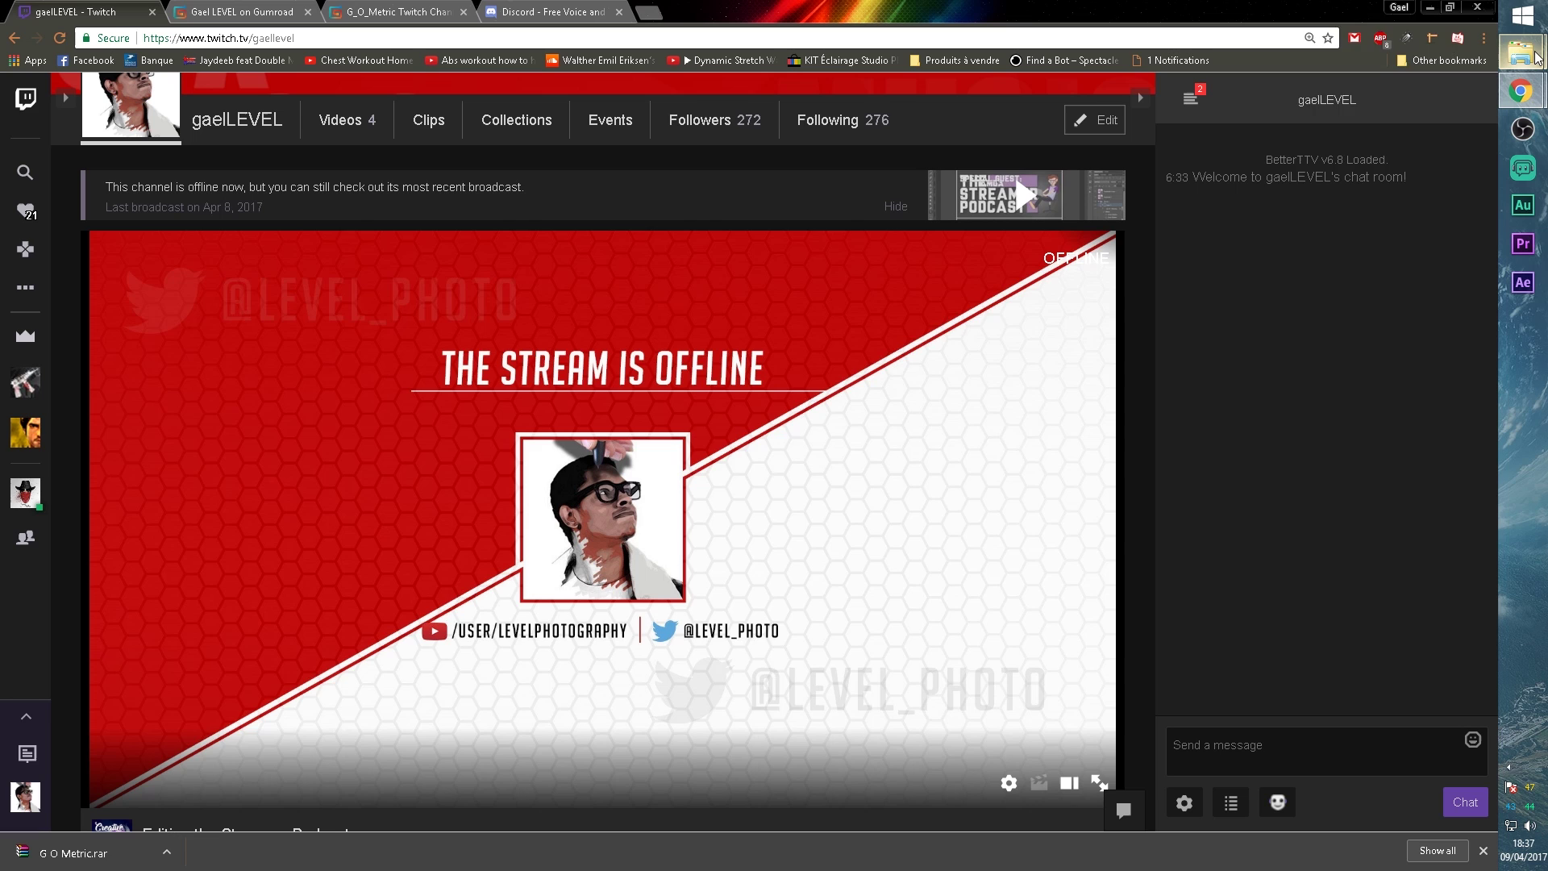
# Step: From the Panels window, go up to the G O Metric folder and open the Avatar image
pyautogui.moveTo(1532, 58)
pyautogui.click(1371, 224)
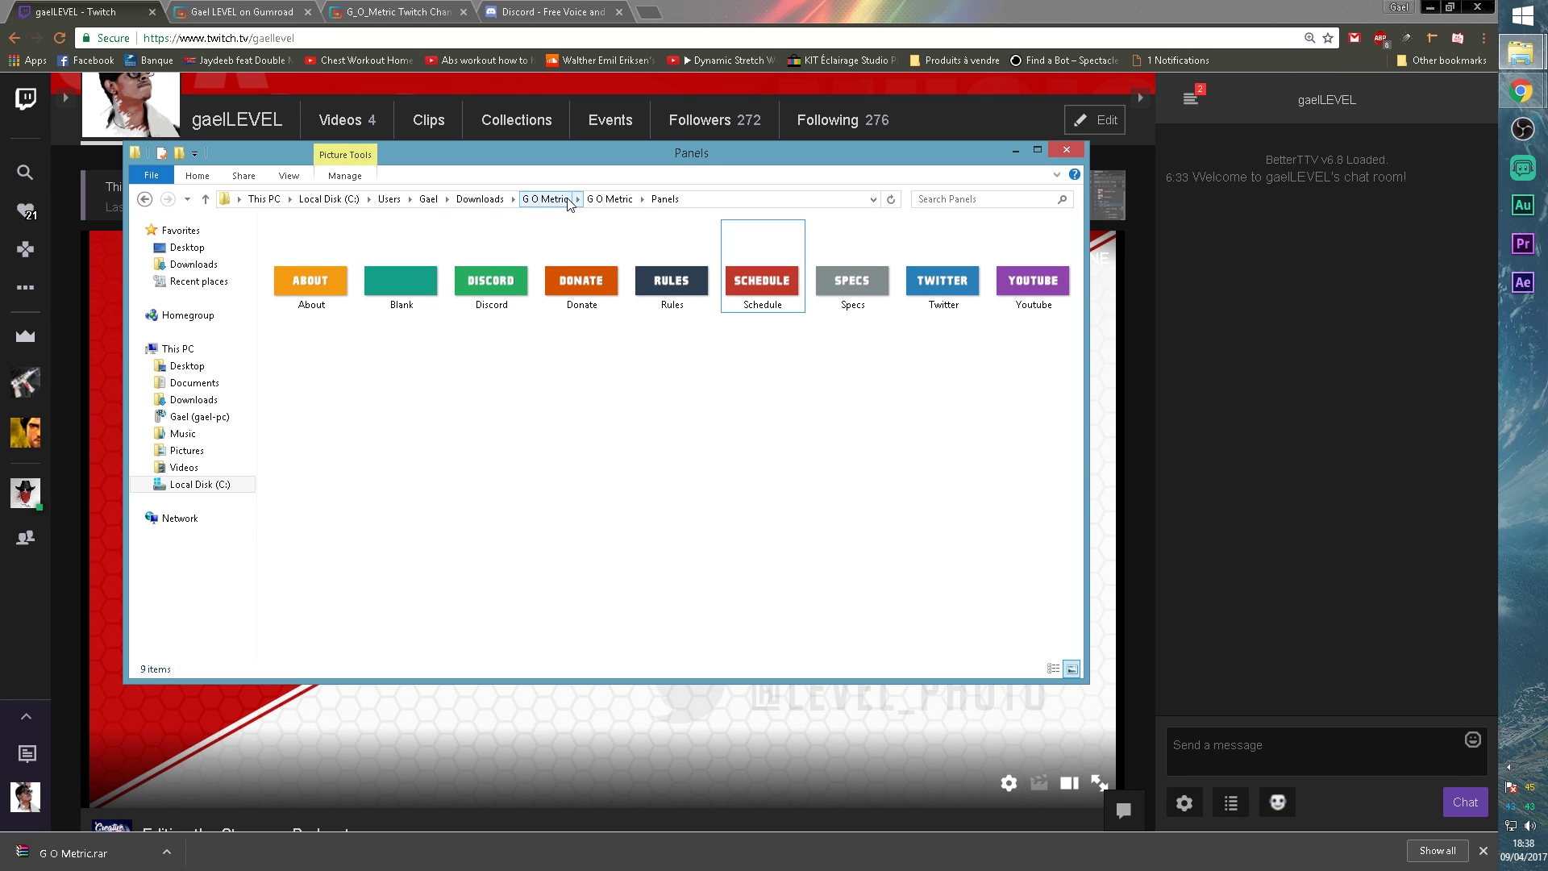
pyautogui.click(606, 199)
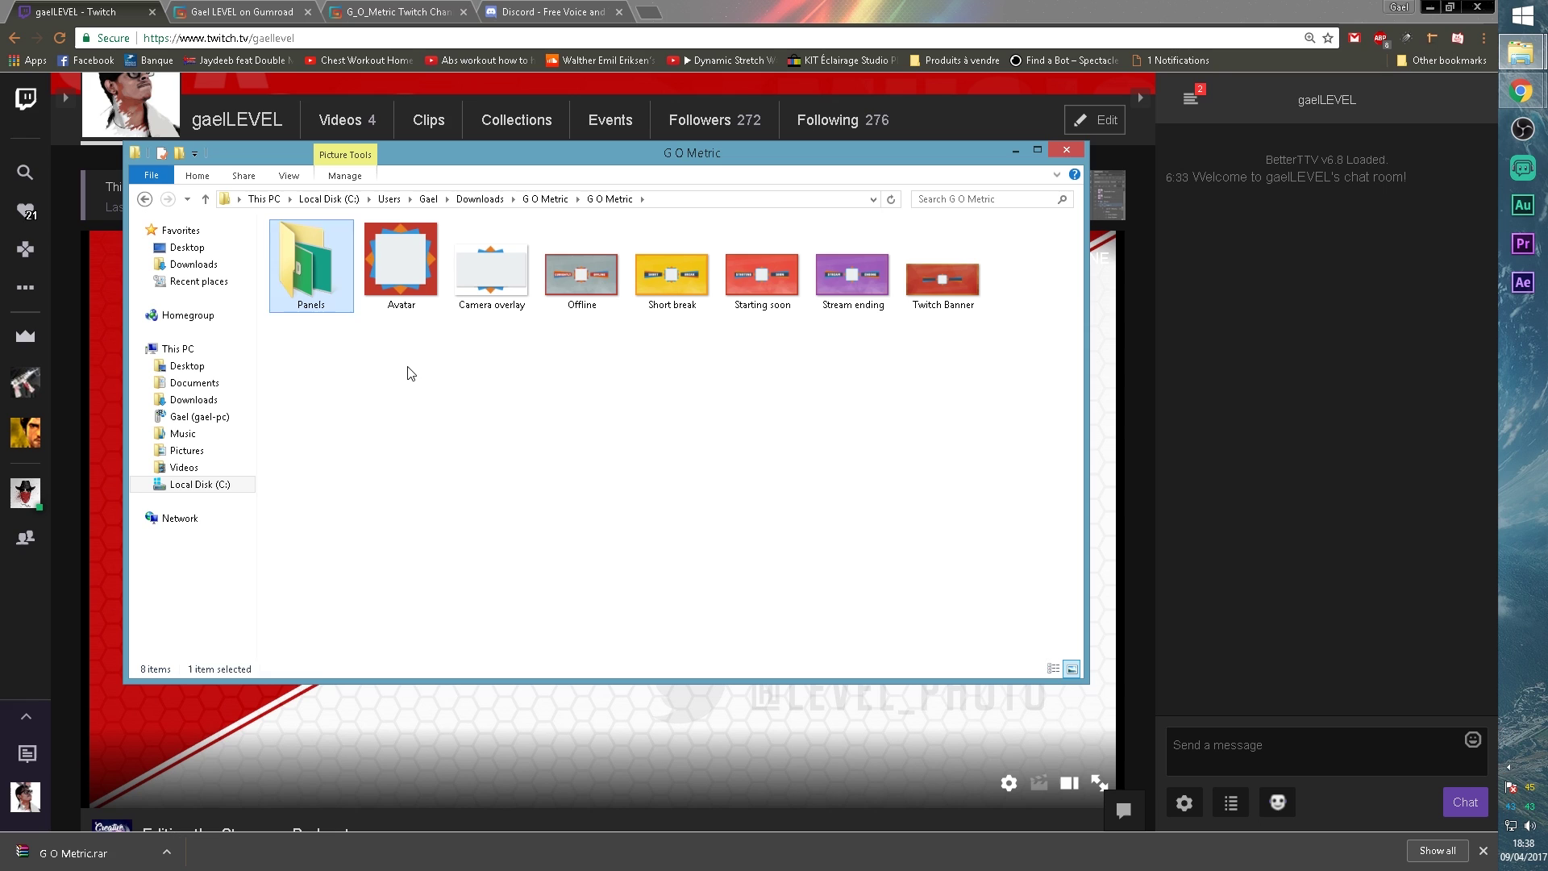
pyautogui.click(395, 282)
pyautogui.doubleClick(403, 263)
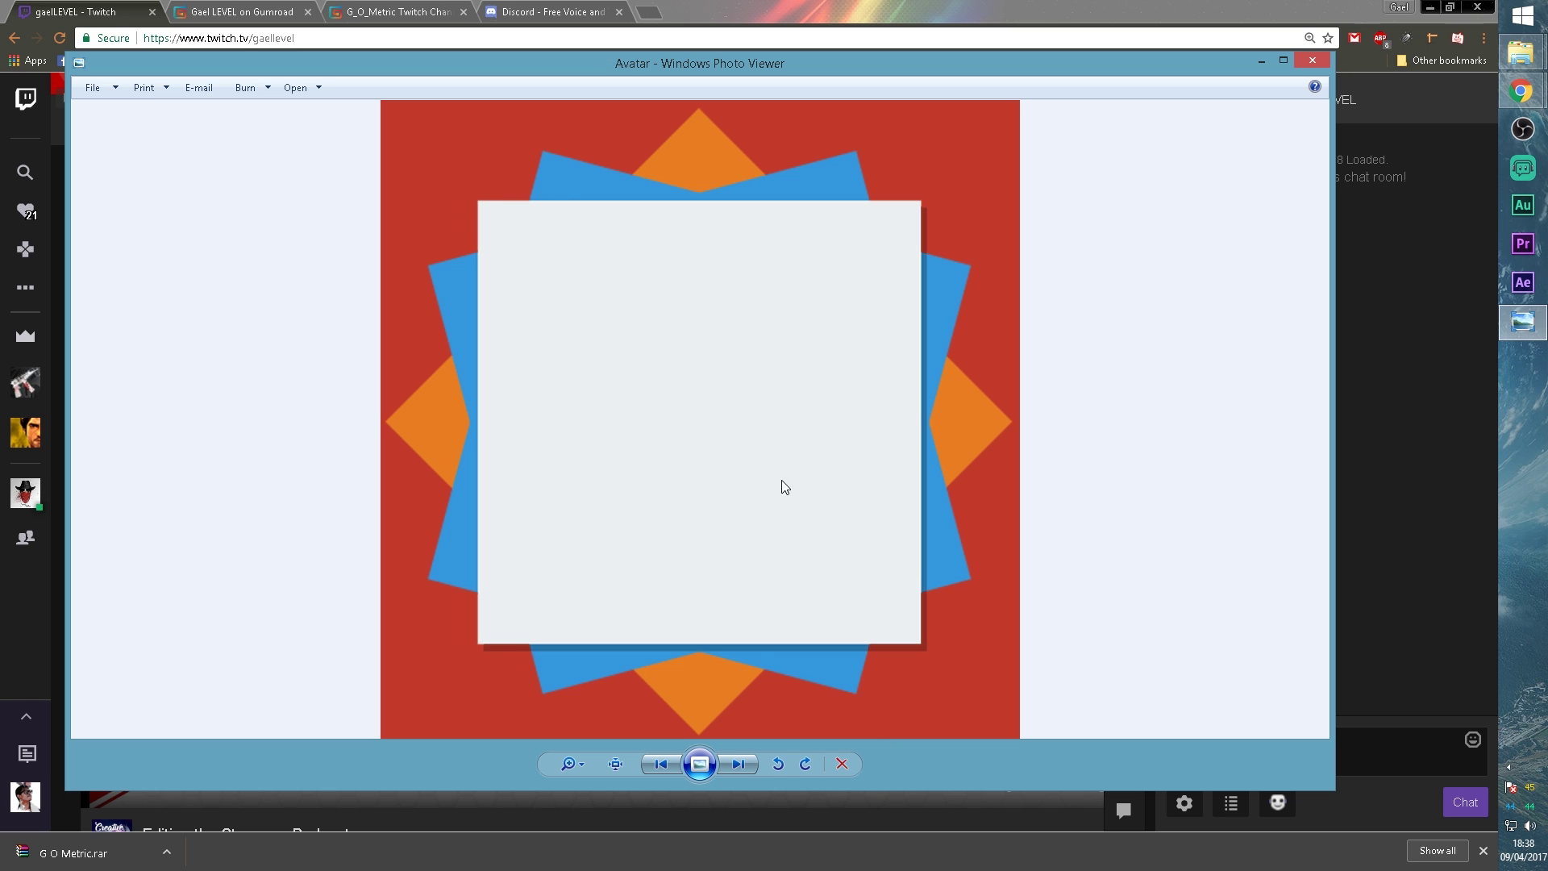
# Step: Page through Camera overlay, Offline and the remaining pack images, then open the Blank panel image
pyautogui.click(737, 764)
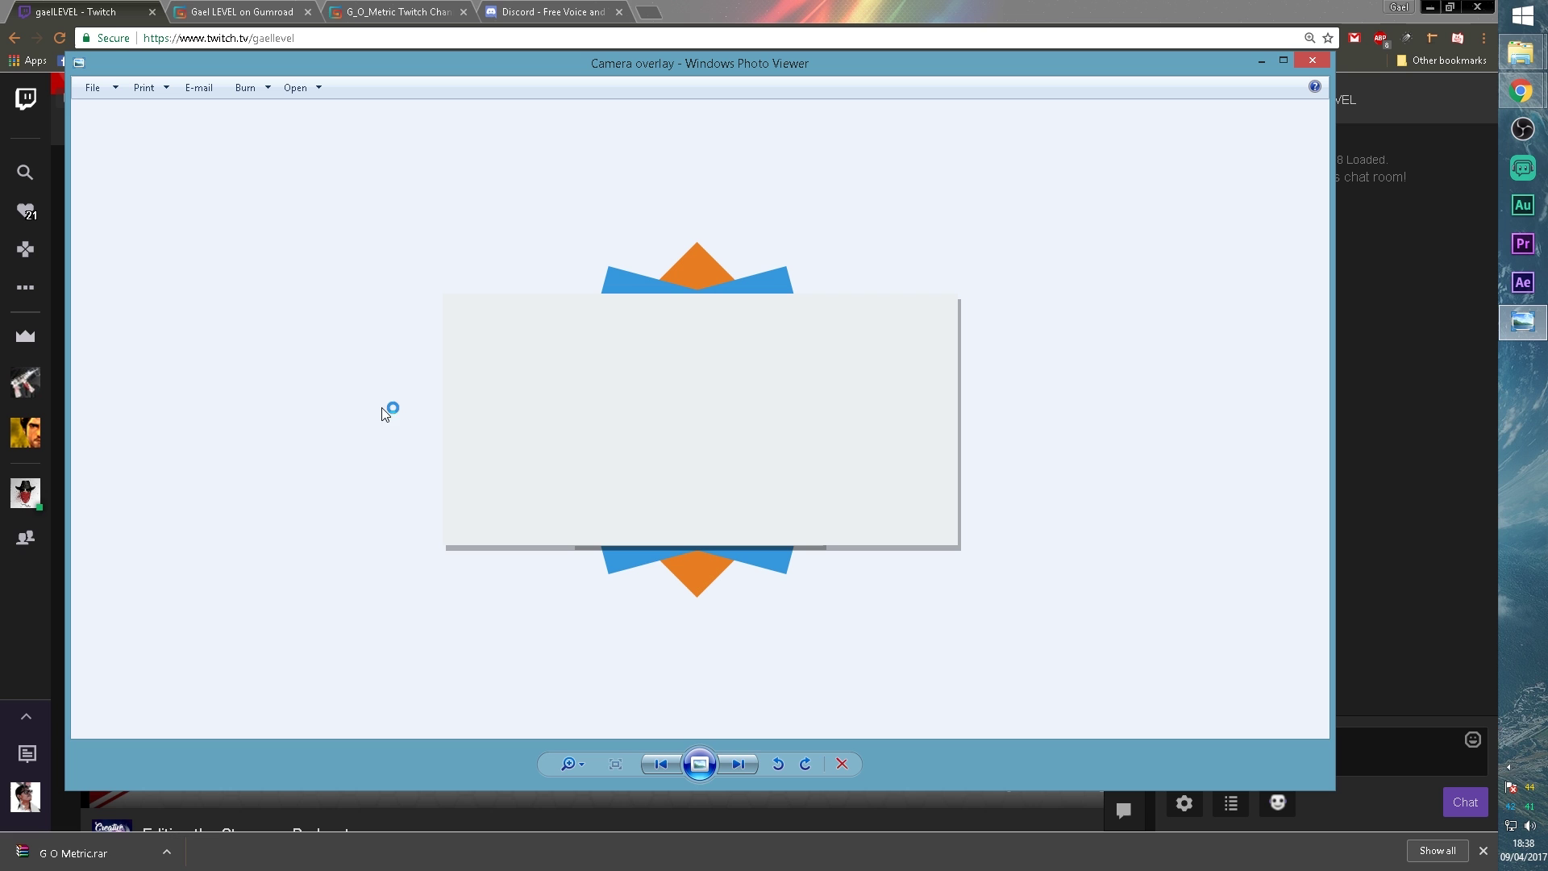
pyautogui.click(746, 765)
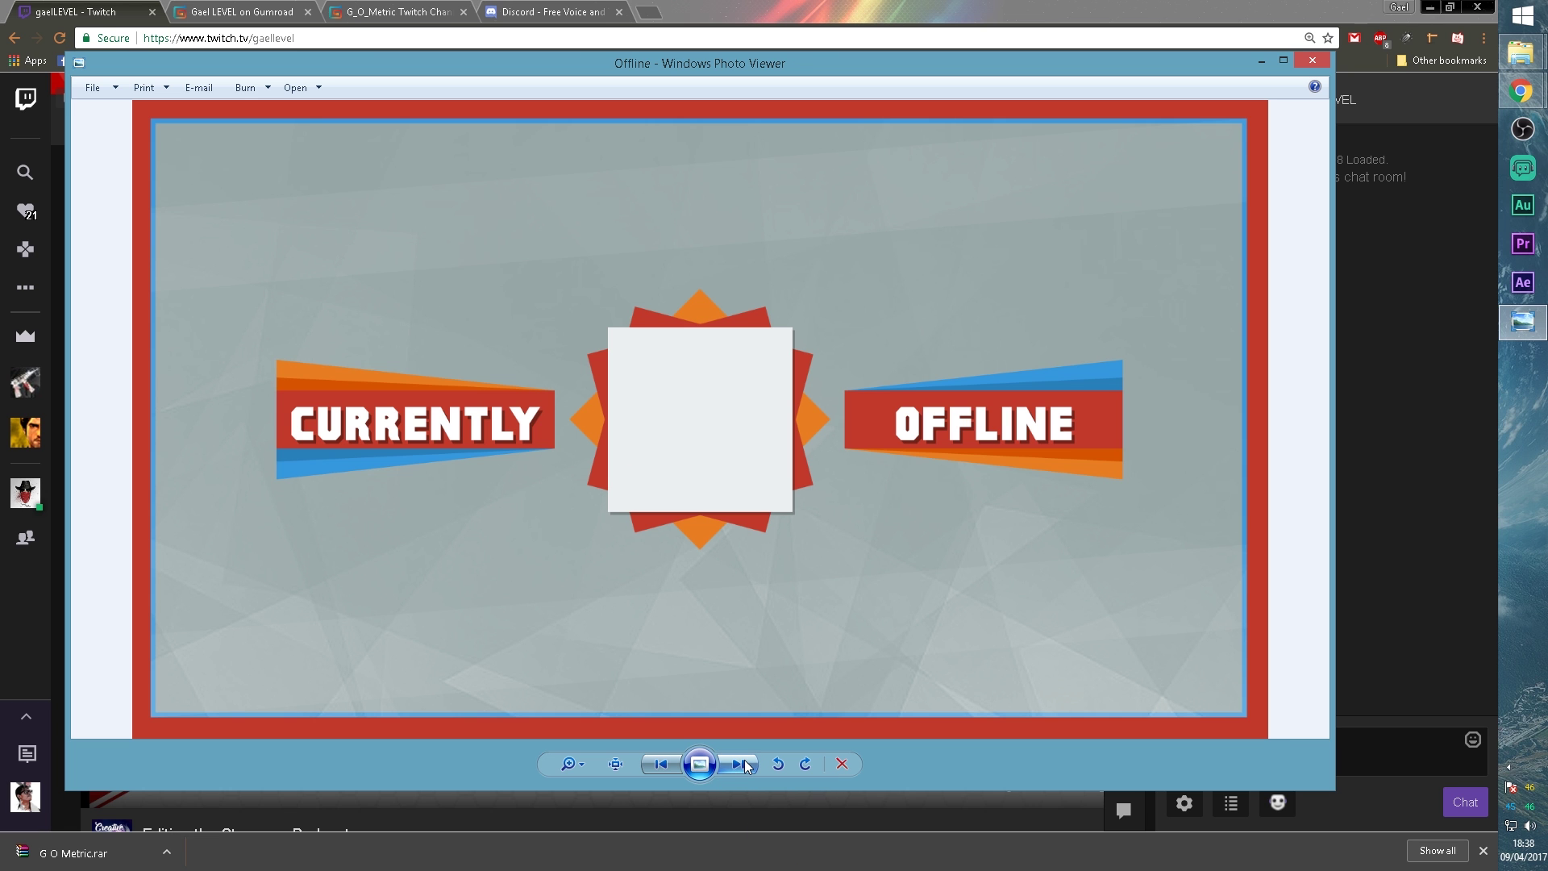
pyautogui.click(746, 765)
pyautogui.click(746, 765)
pyautogui.click(746, 765)
pyautogui.click(746, 764)
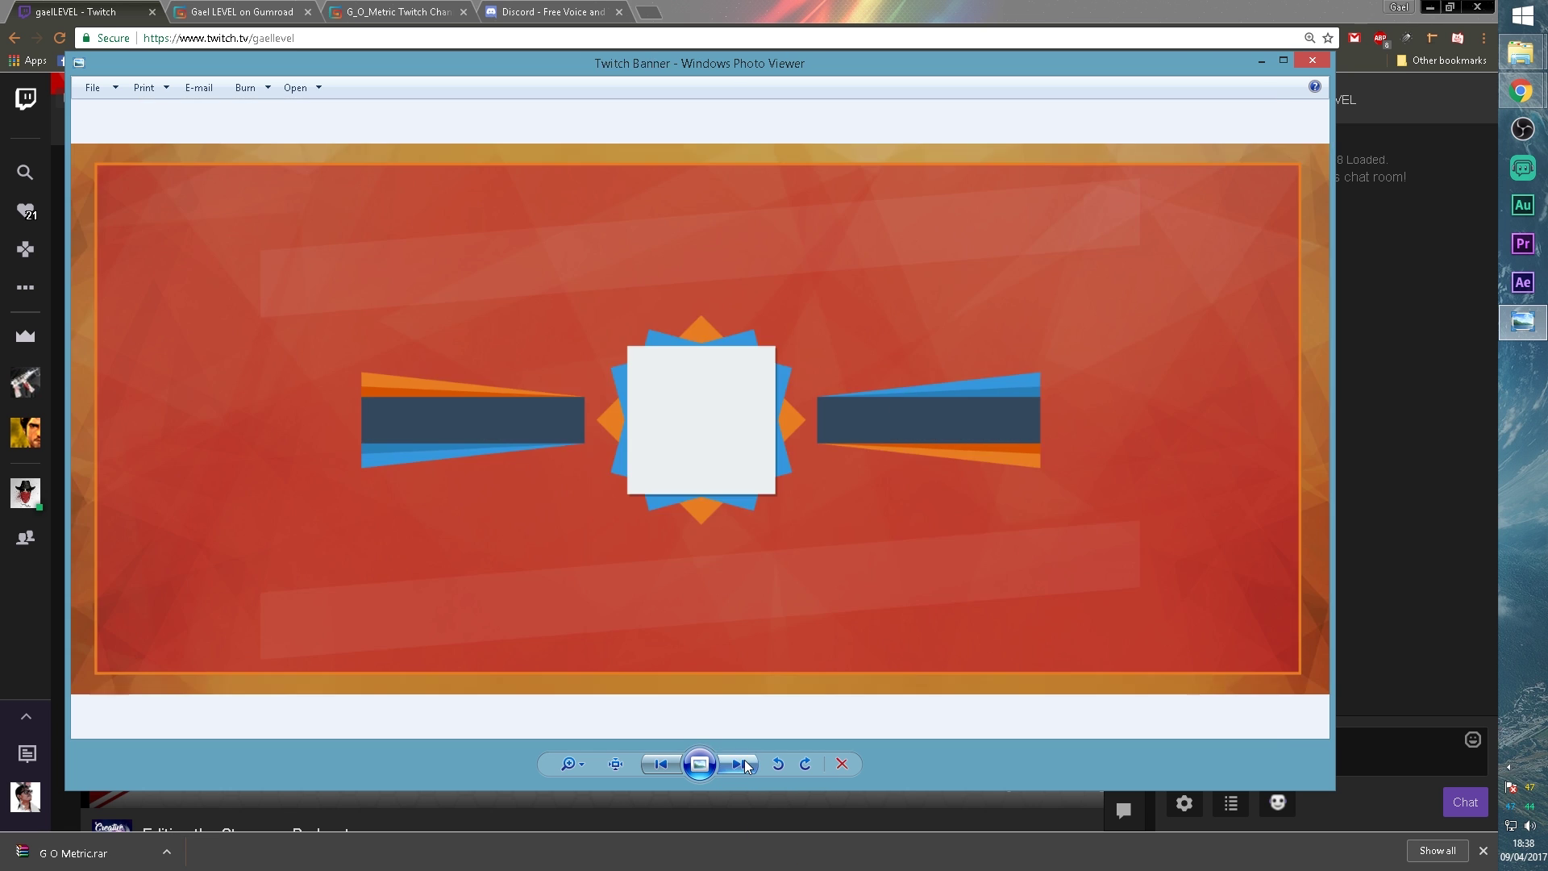
pyautogui.press('Escape')
pyautogui.click(415, 246)
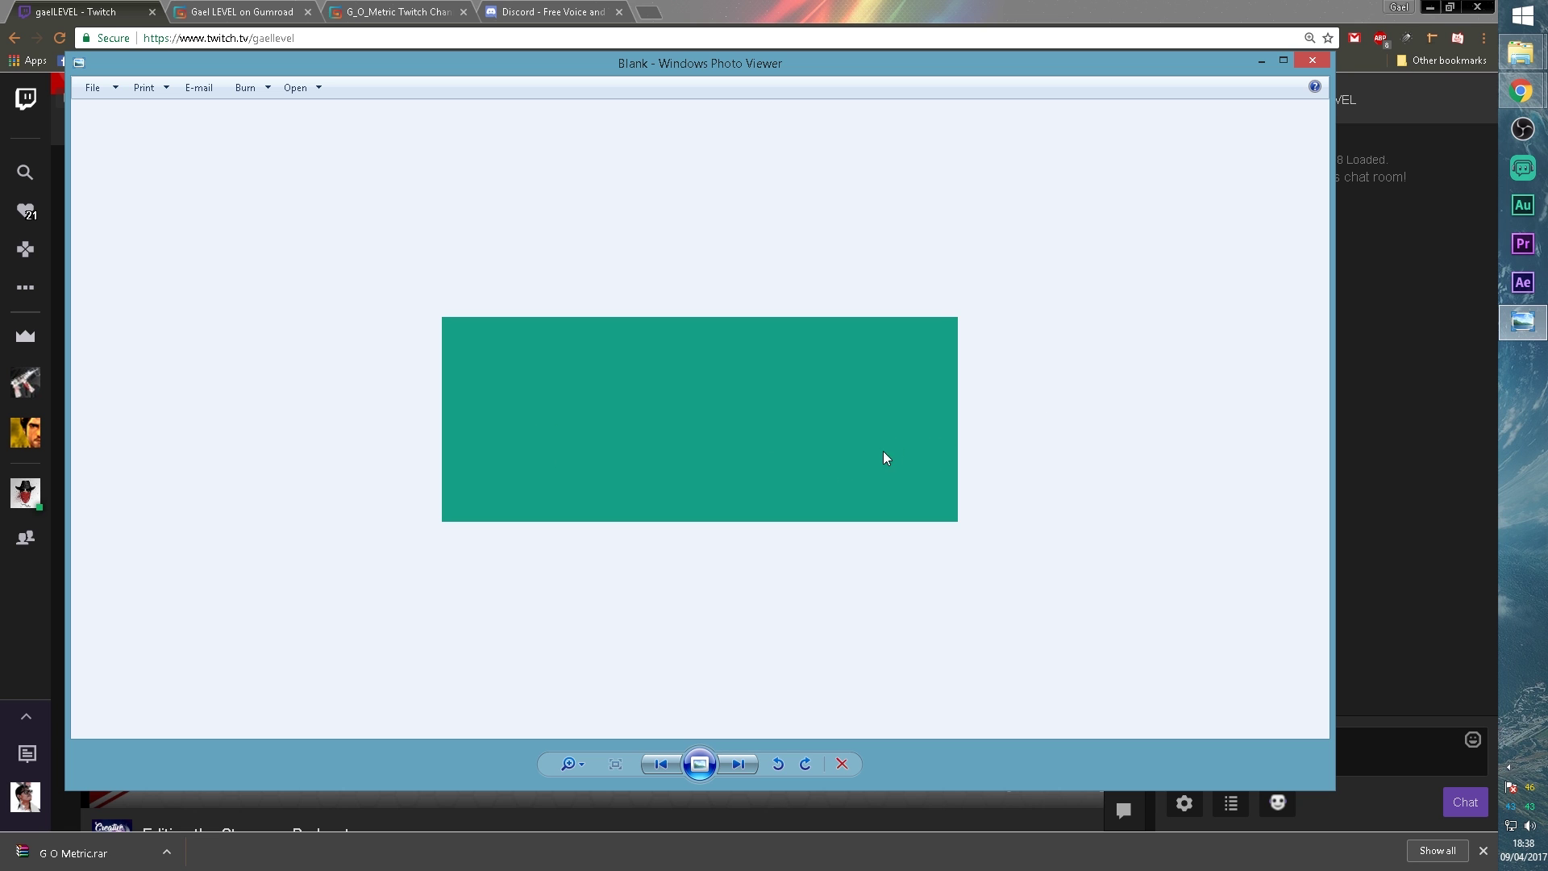
# Step: Close Photo Viewer and launch Paint from the Start search results
pyautogui.click(1314, 61)
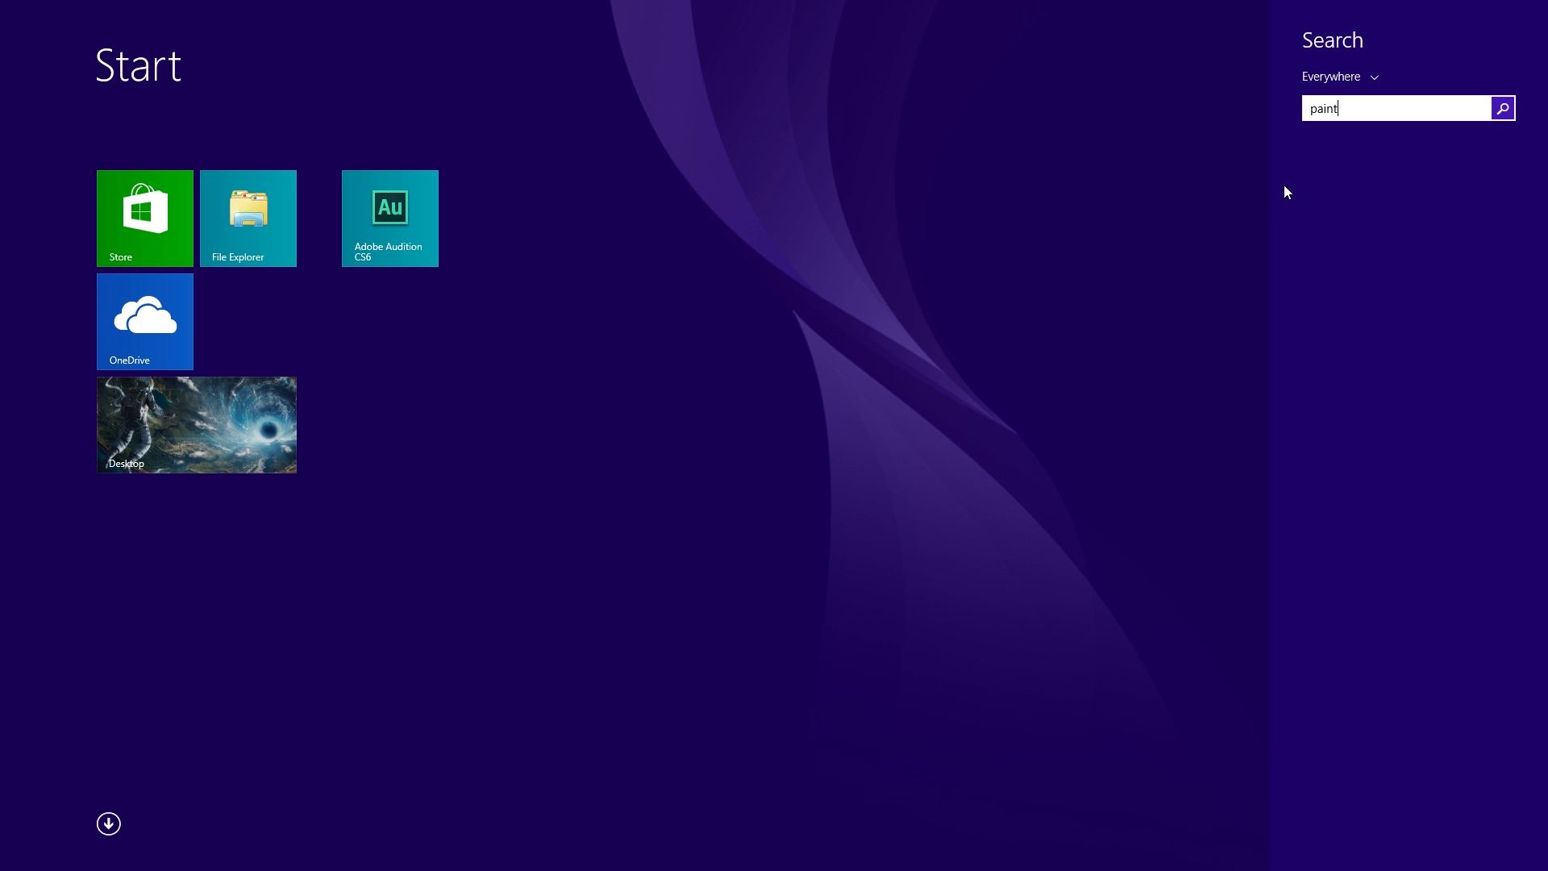
pyautogui.click(1363, 160)
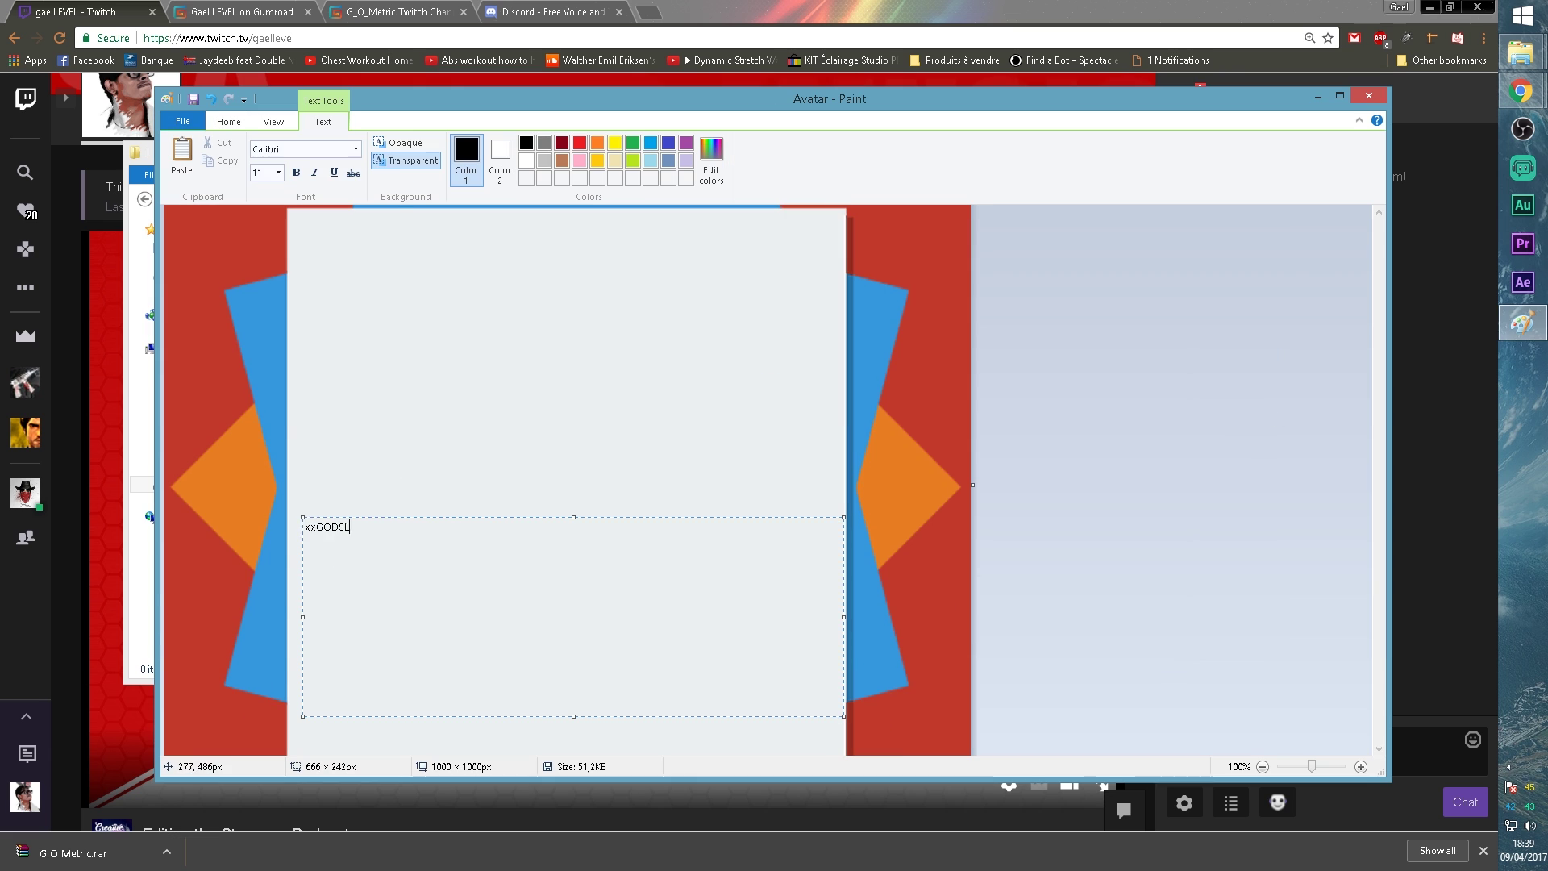
# Step: Finish the SLAYER and xx lines of the Arial Black avatar text and select it
pyautogui.write('AYERxx')
pyautogui.hotkey('ctrl', 'a')
pyautogui.press('Return')
pyautogui.press('Return')
pyautogui.press('Return')
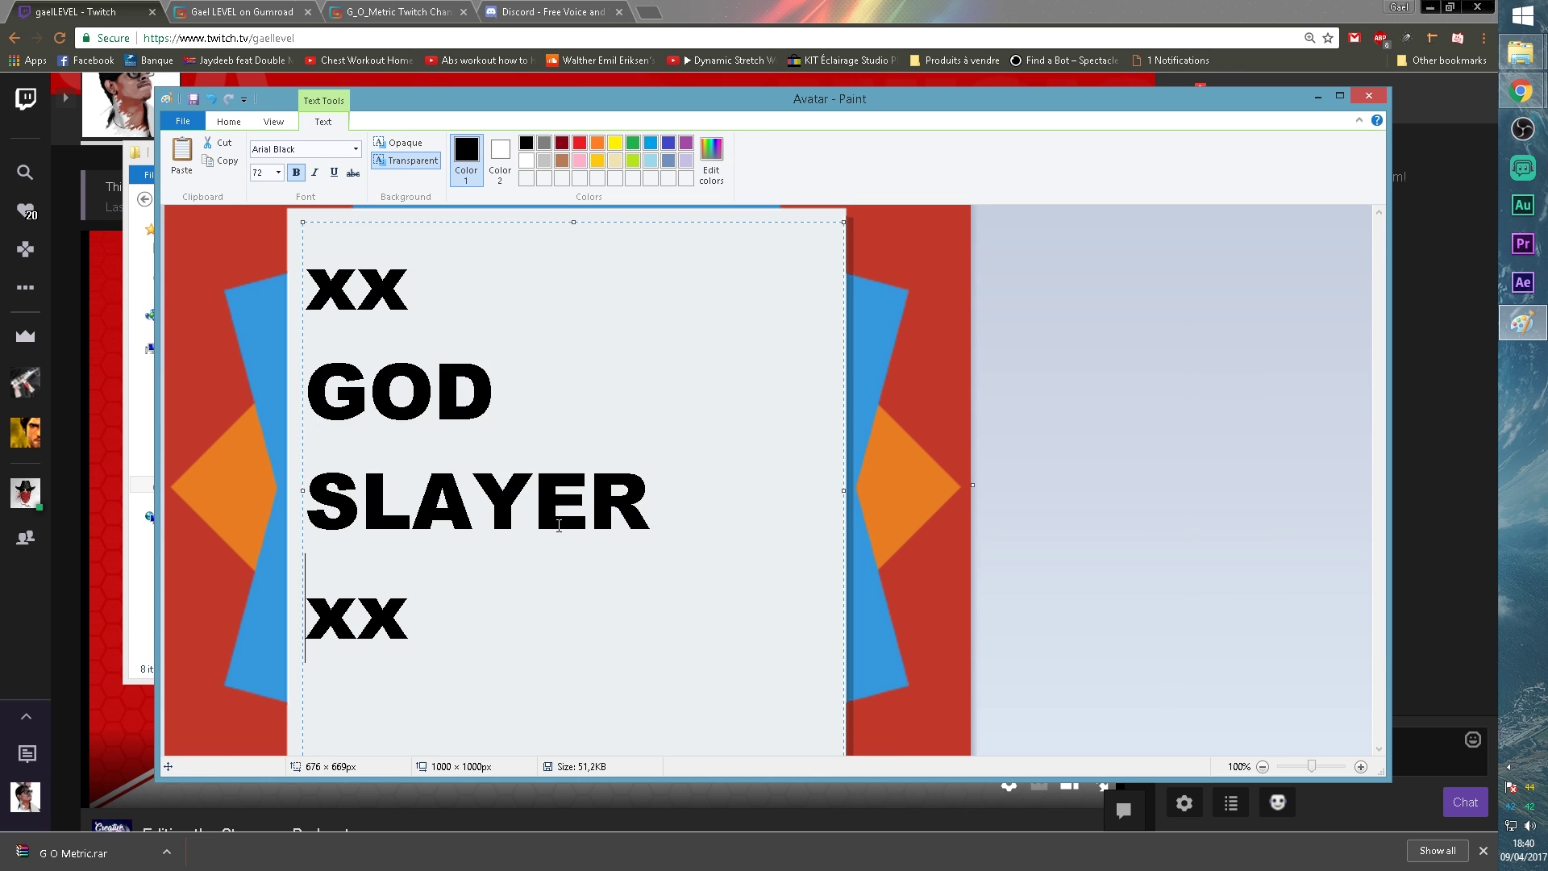
pyautogui.hotkey('ctrl', 'a')
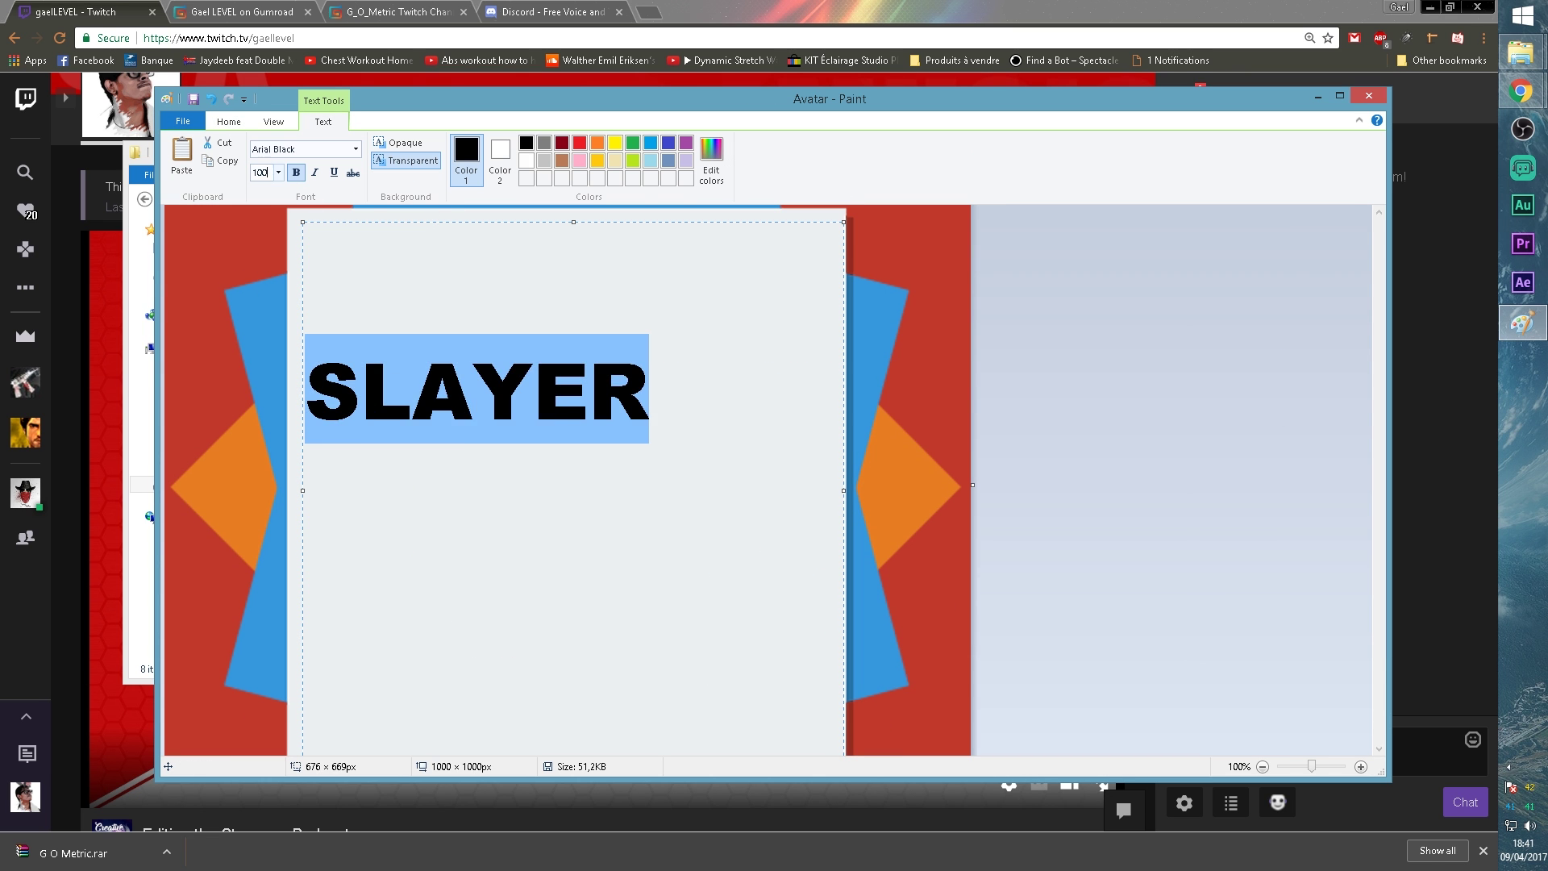